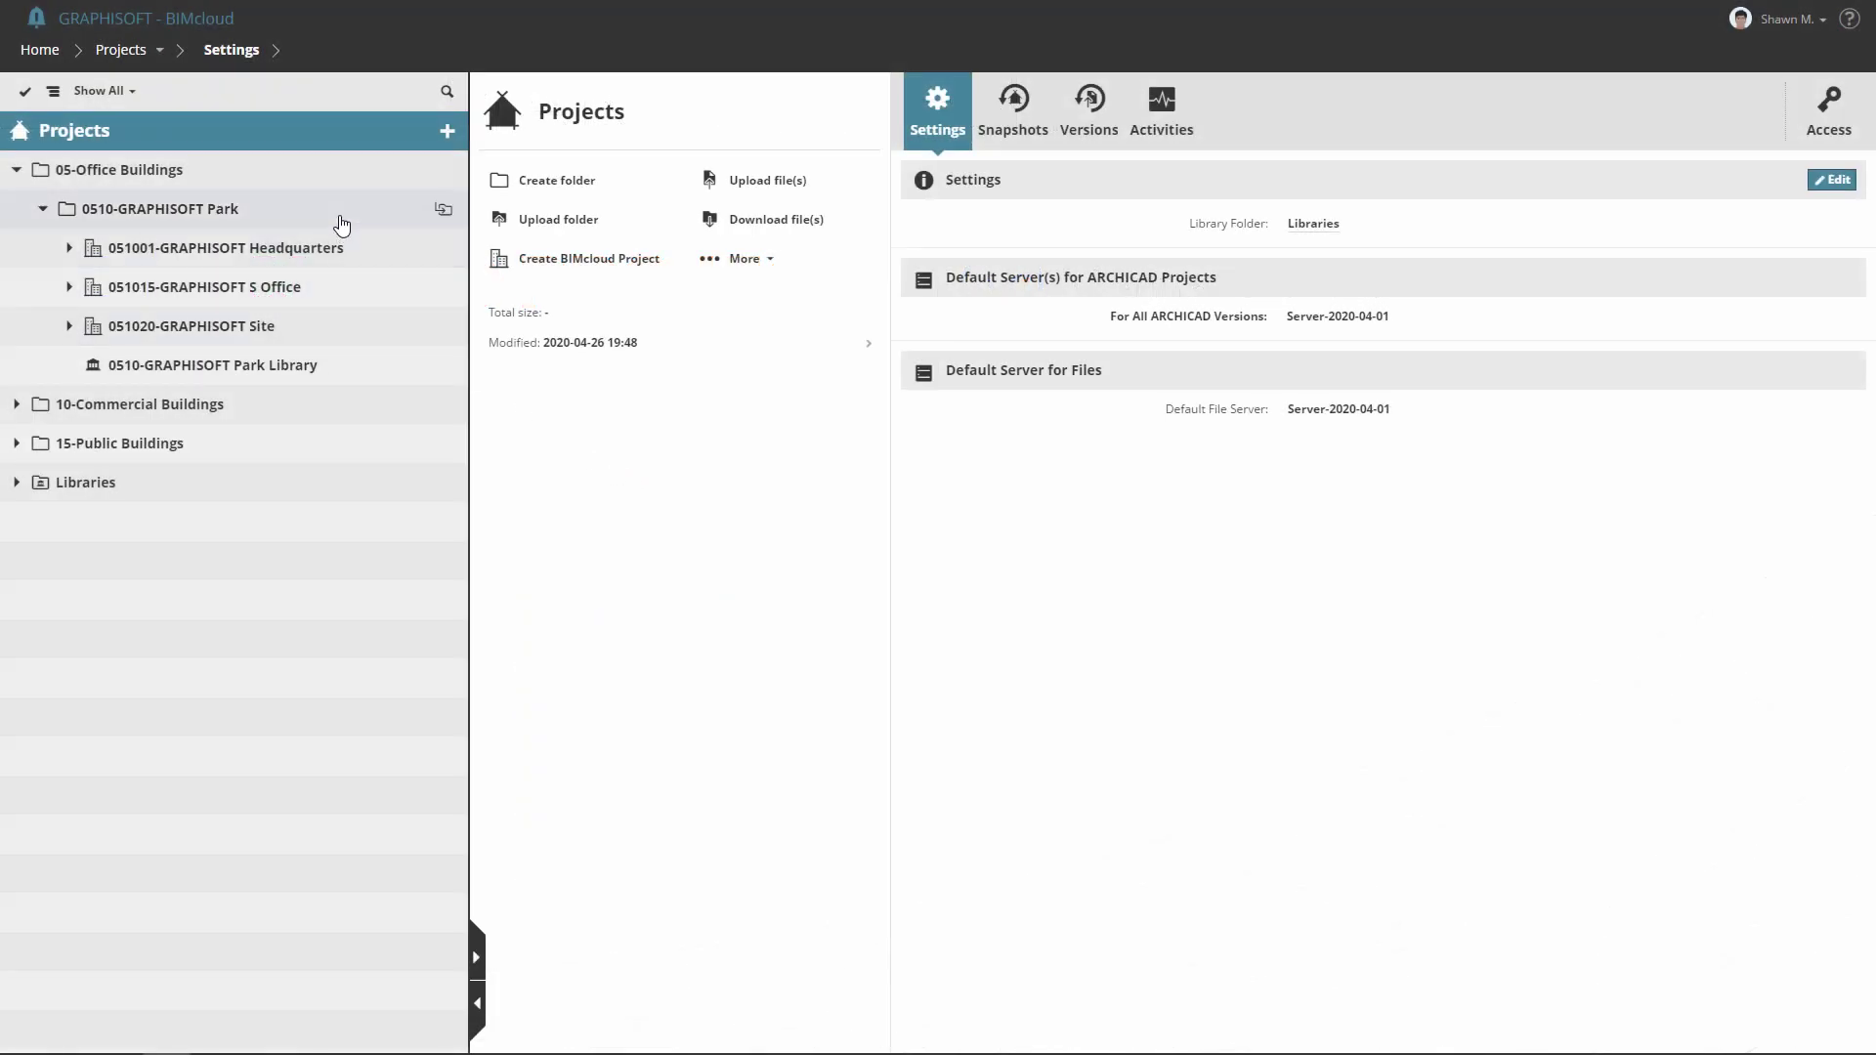
# Create the BIMcloud project '051012-GRAPHISOFT M Building' inside 0510-GRAPHISOFT Park.
pyautogui.click(337, 213)
pyautogui.click(793, 302)
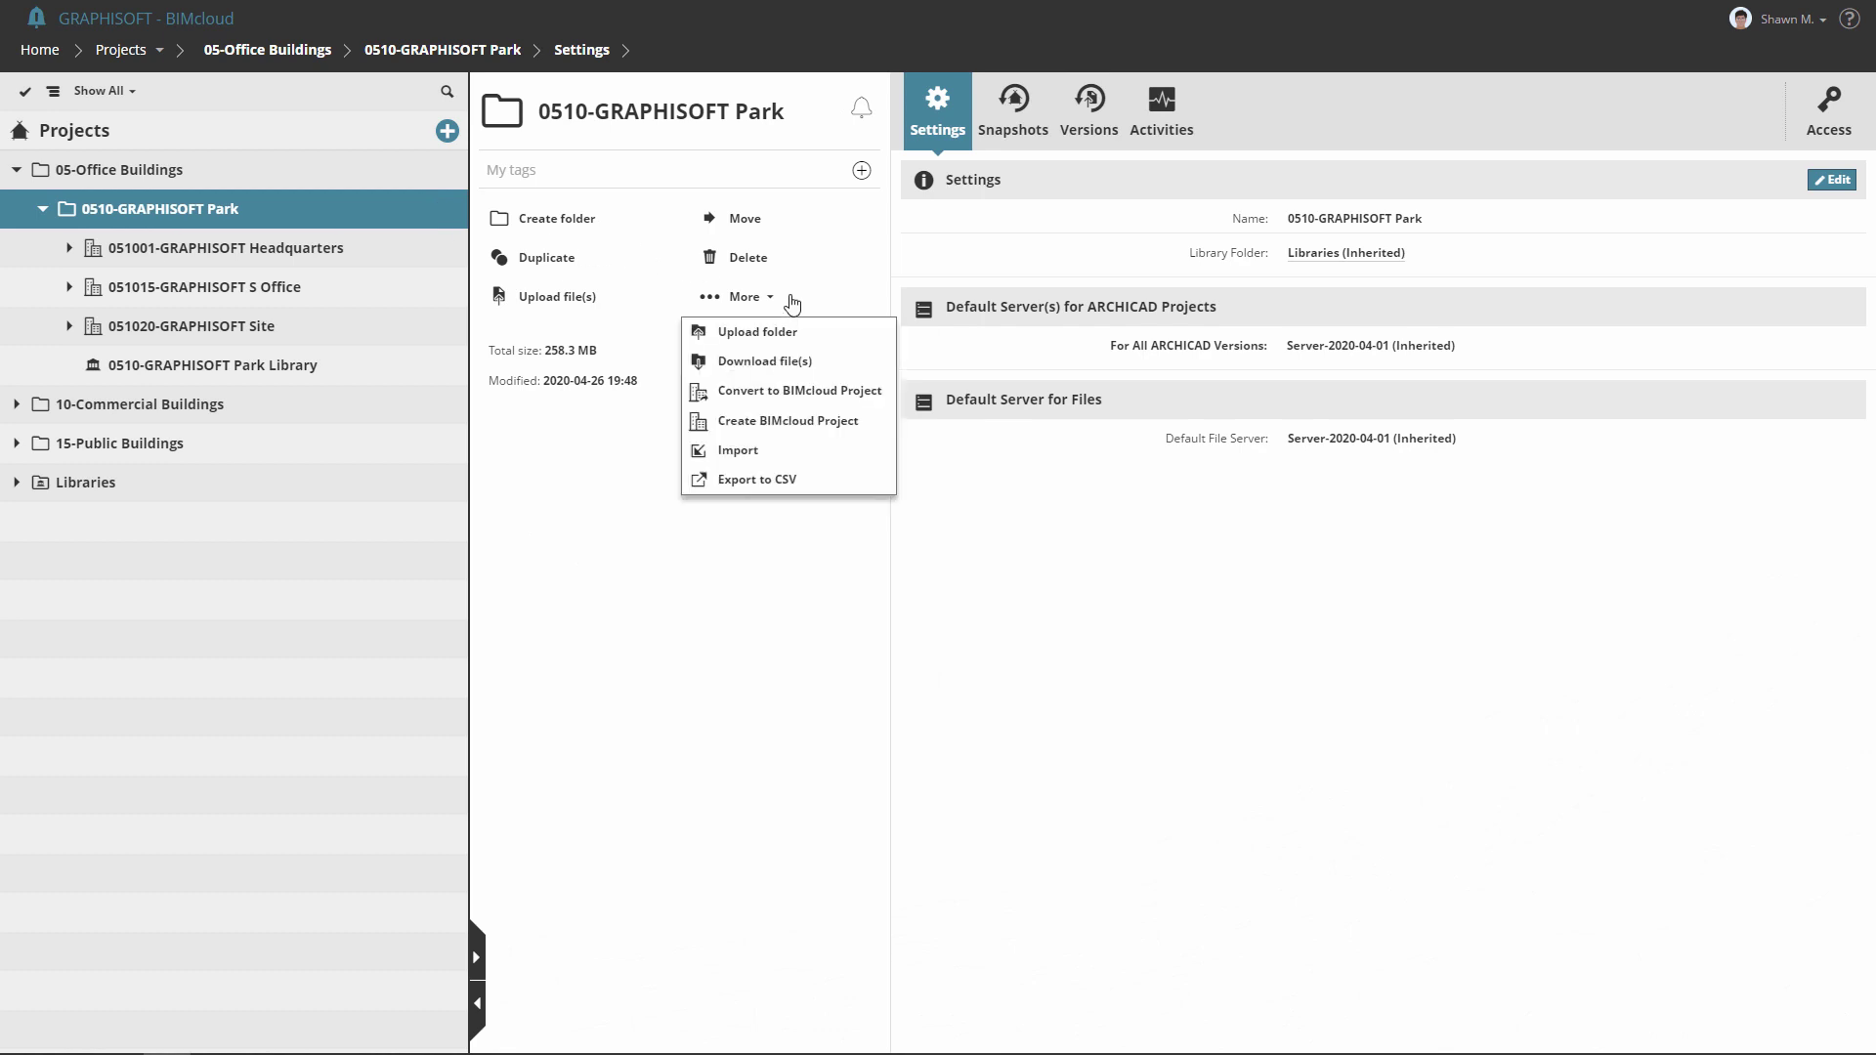
pyautogui.click(815, 430)
pyautogui.write('05101')
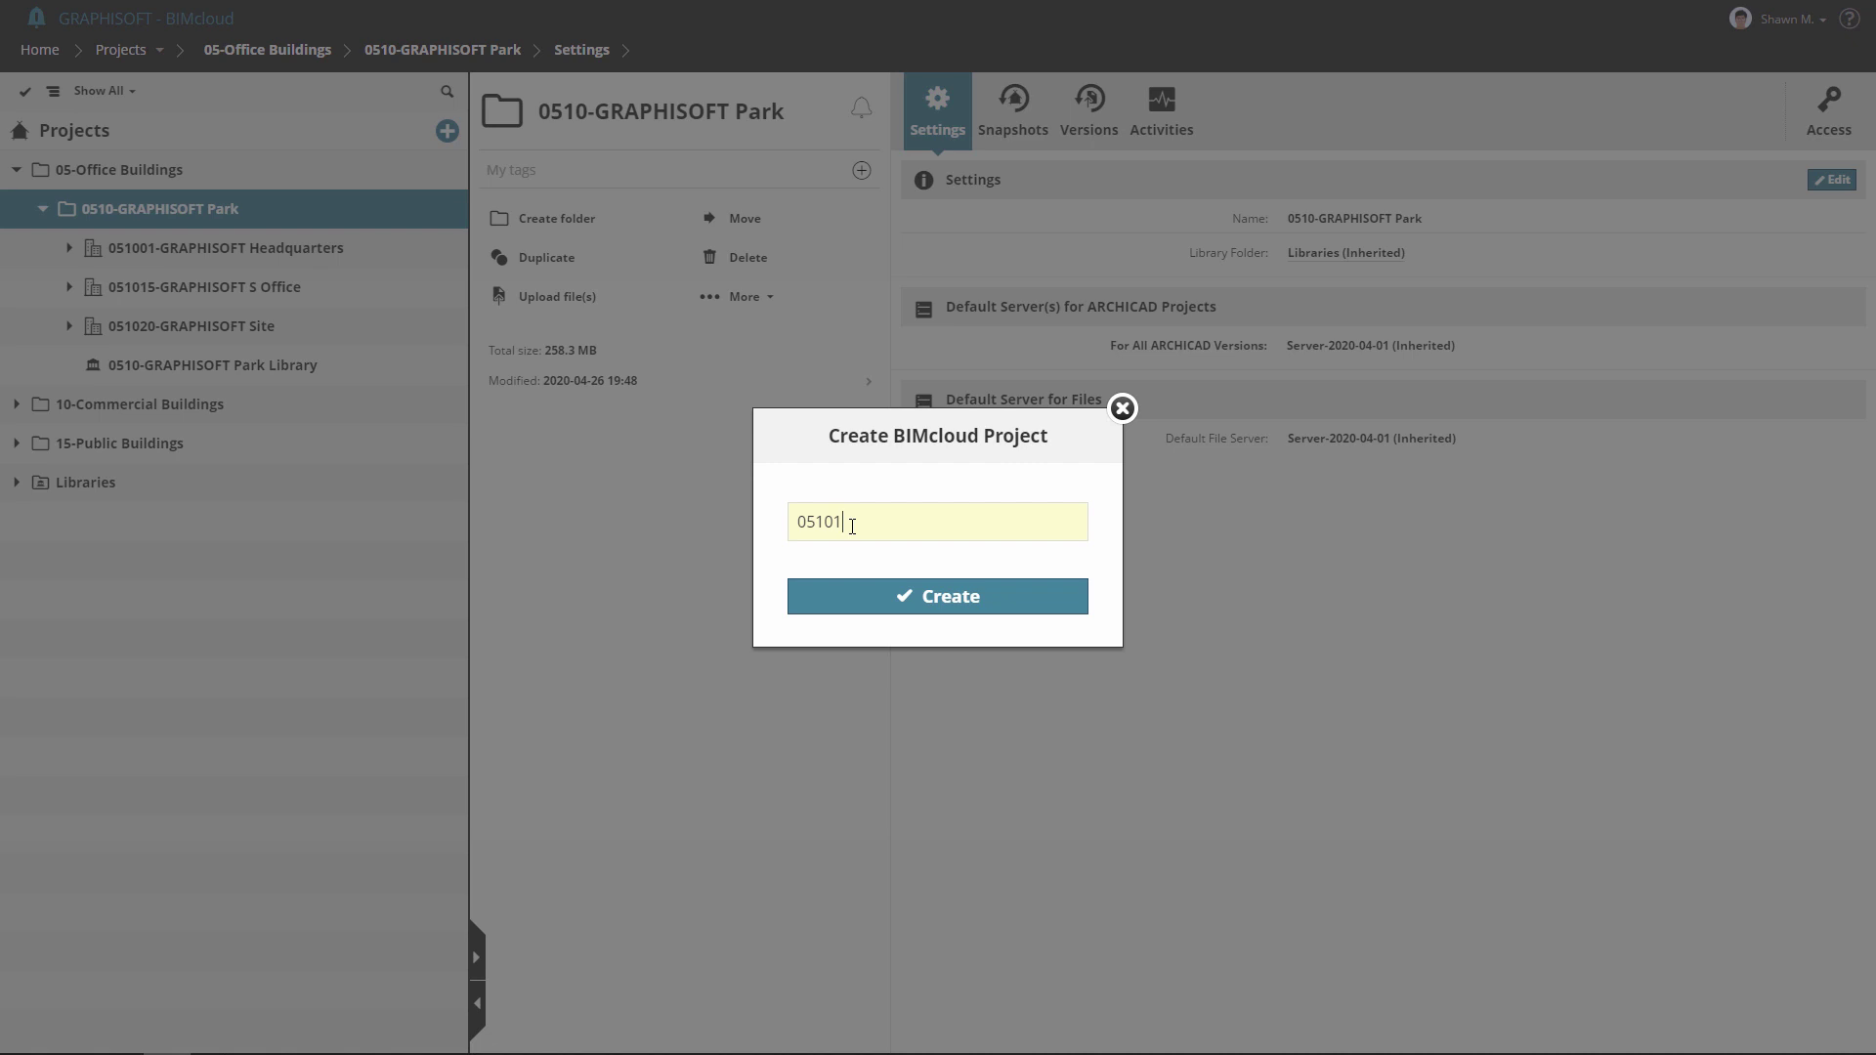
pyautogui.write('2-GRAPHISOFT M Building')
pyautogui.click(892, 595)
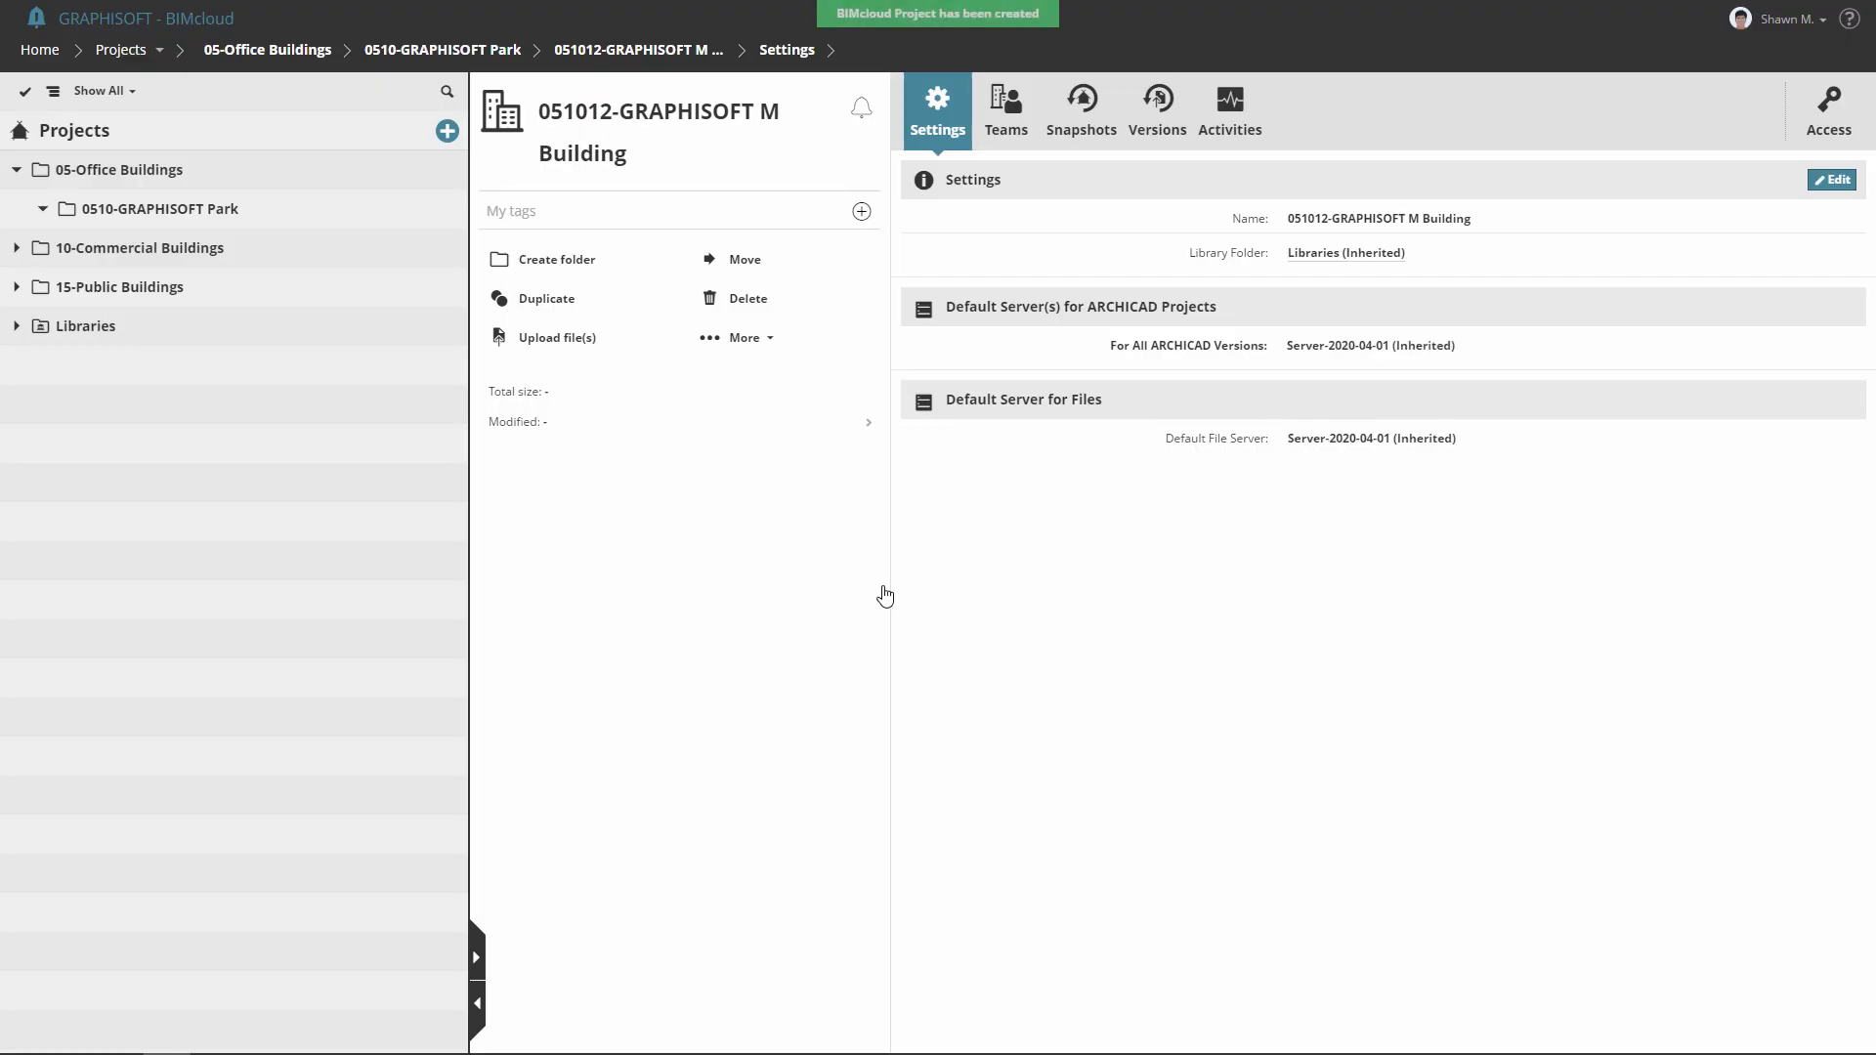
# Add a '1 Client Inputs' folder to the new project.
pyautogui.click(519, 271)
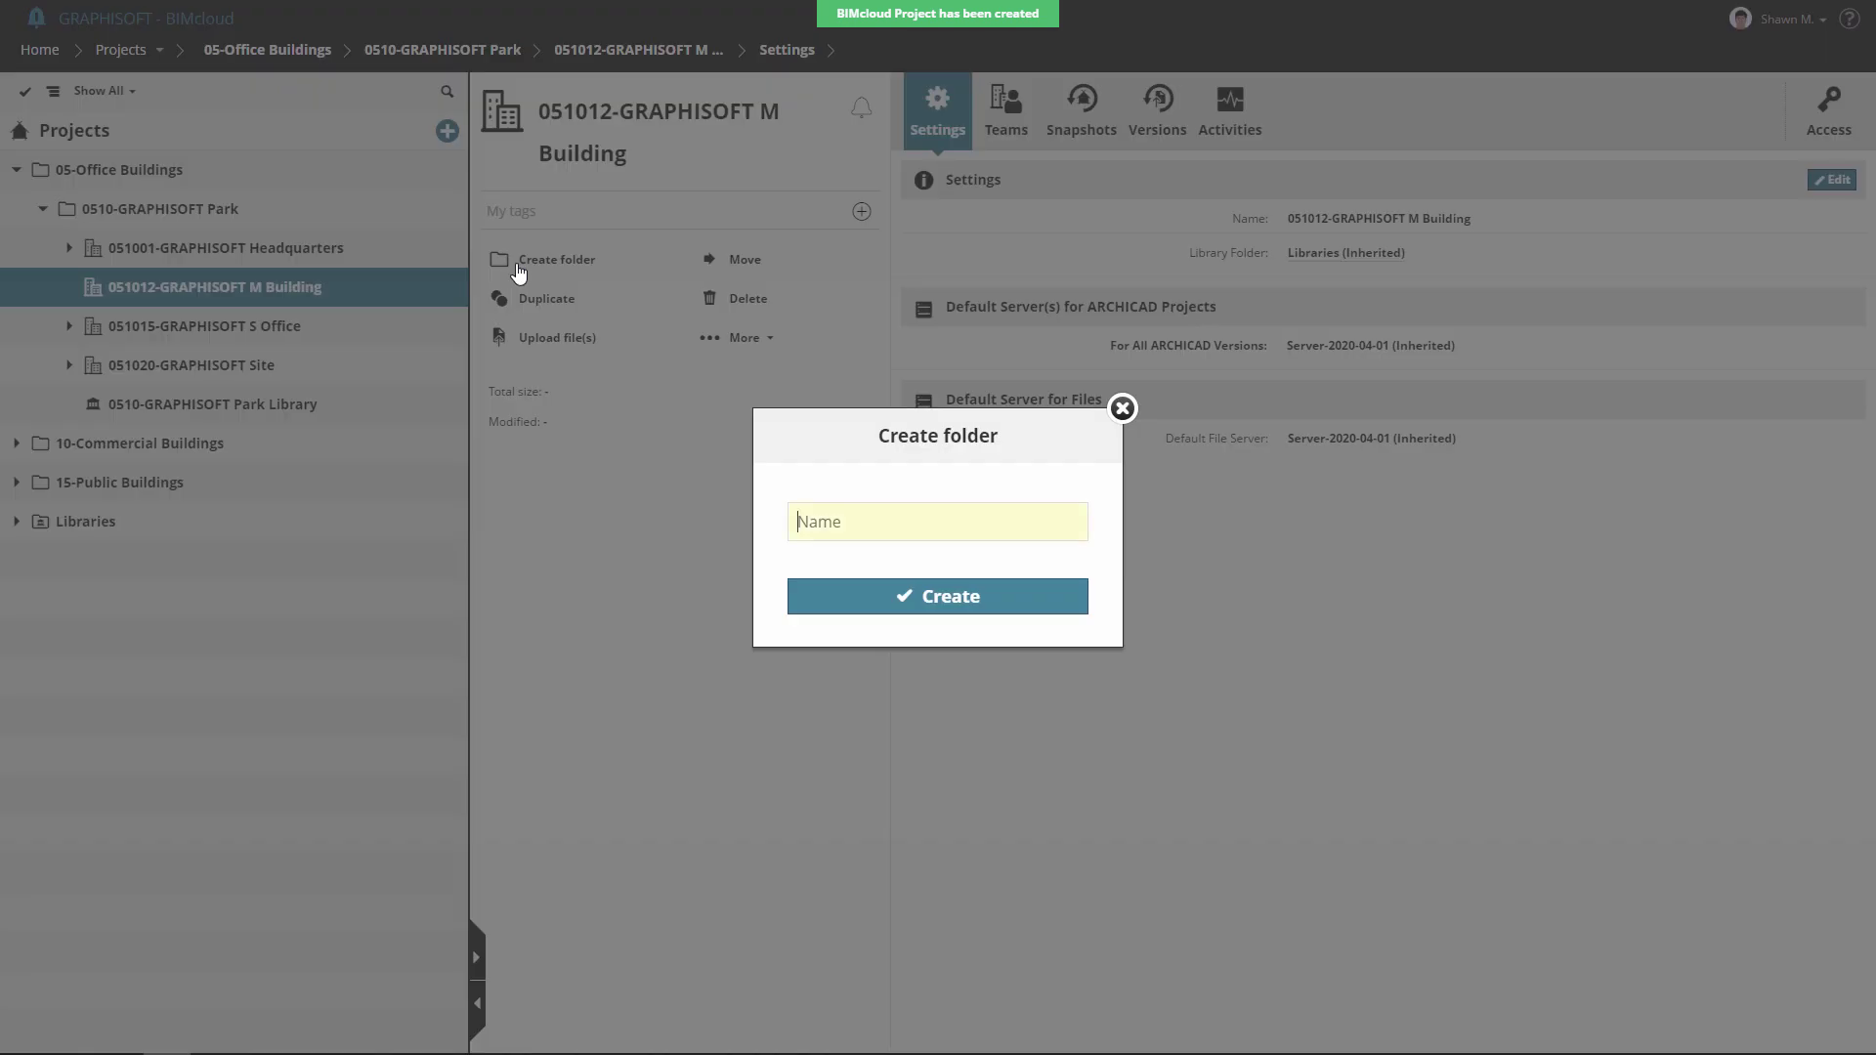
pyautogui.write('1 Client Inputs')
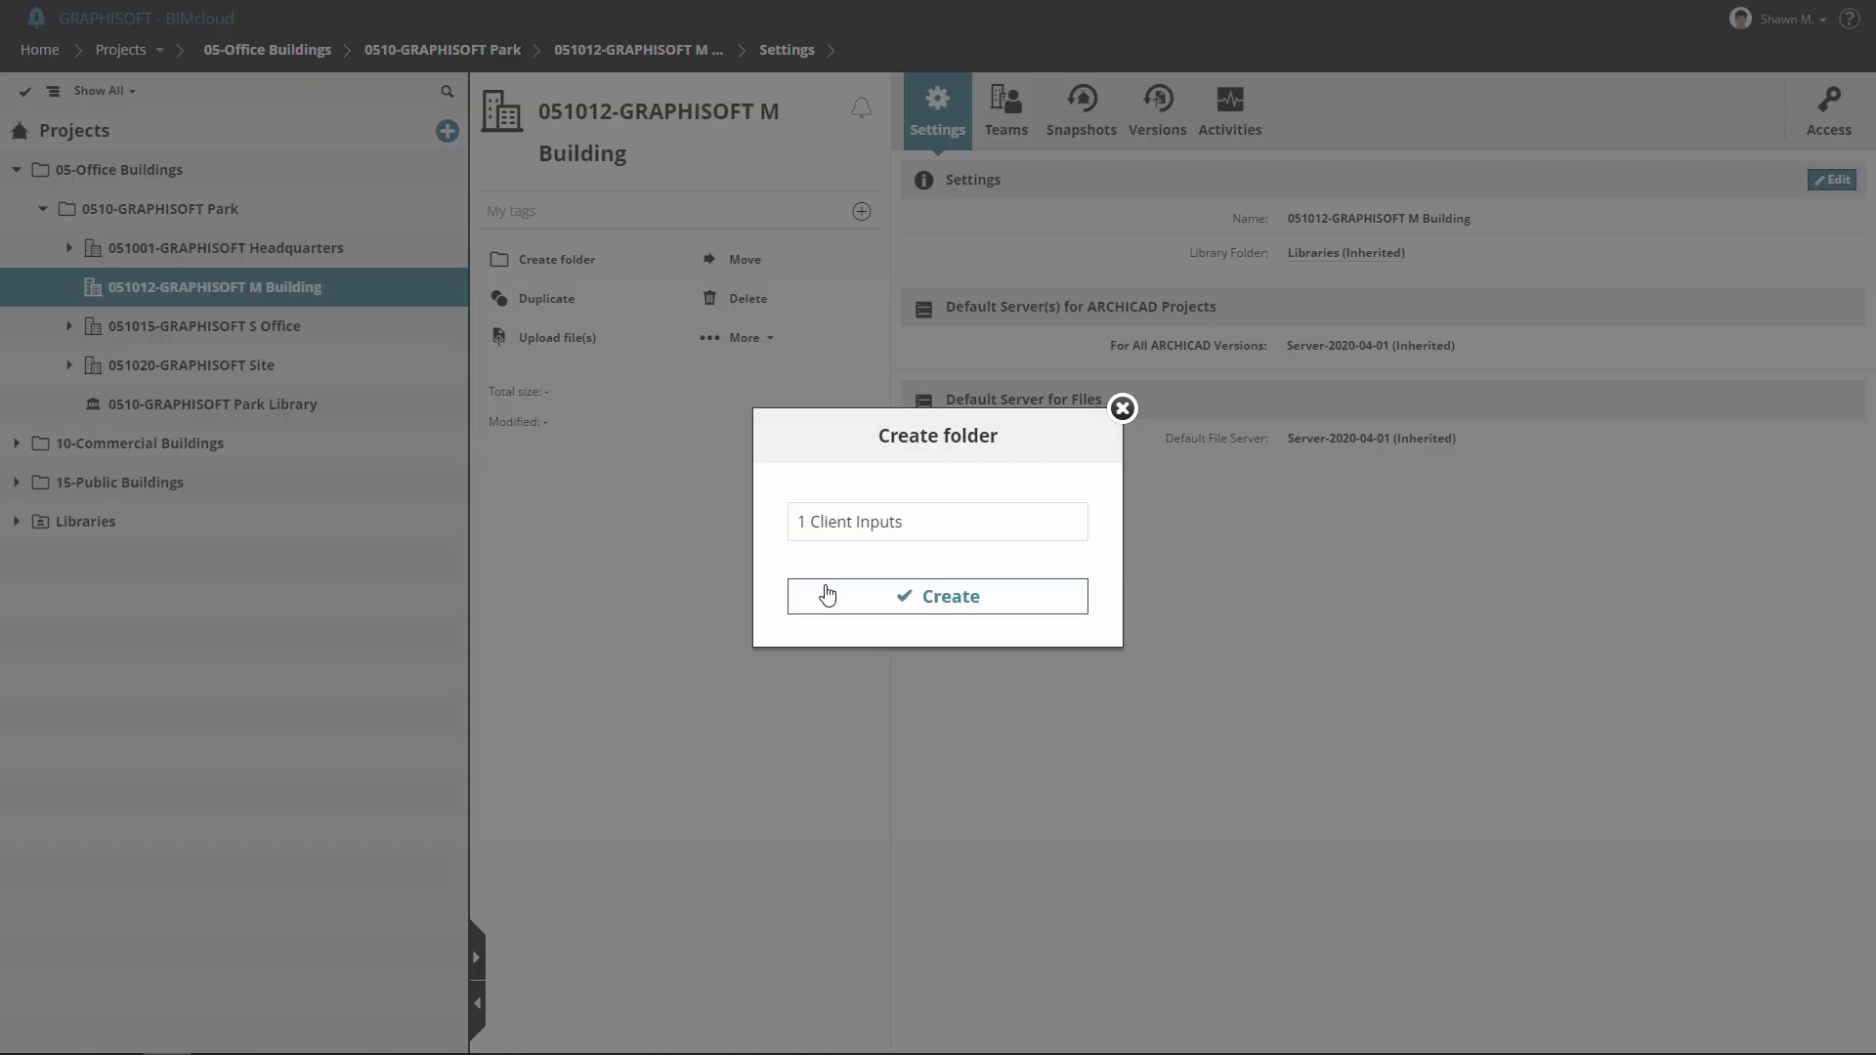
pyautogui.click(836, 592)
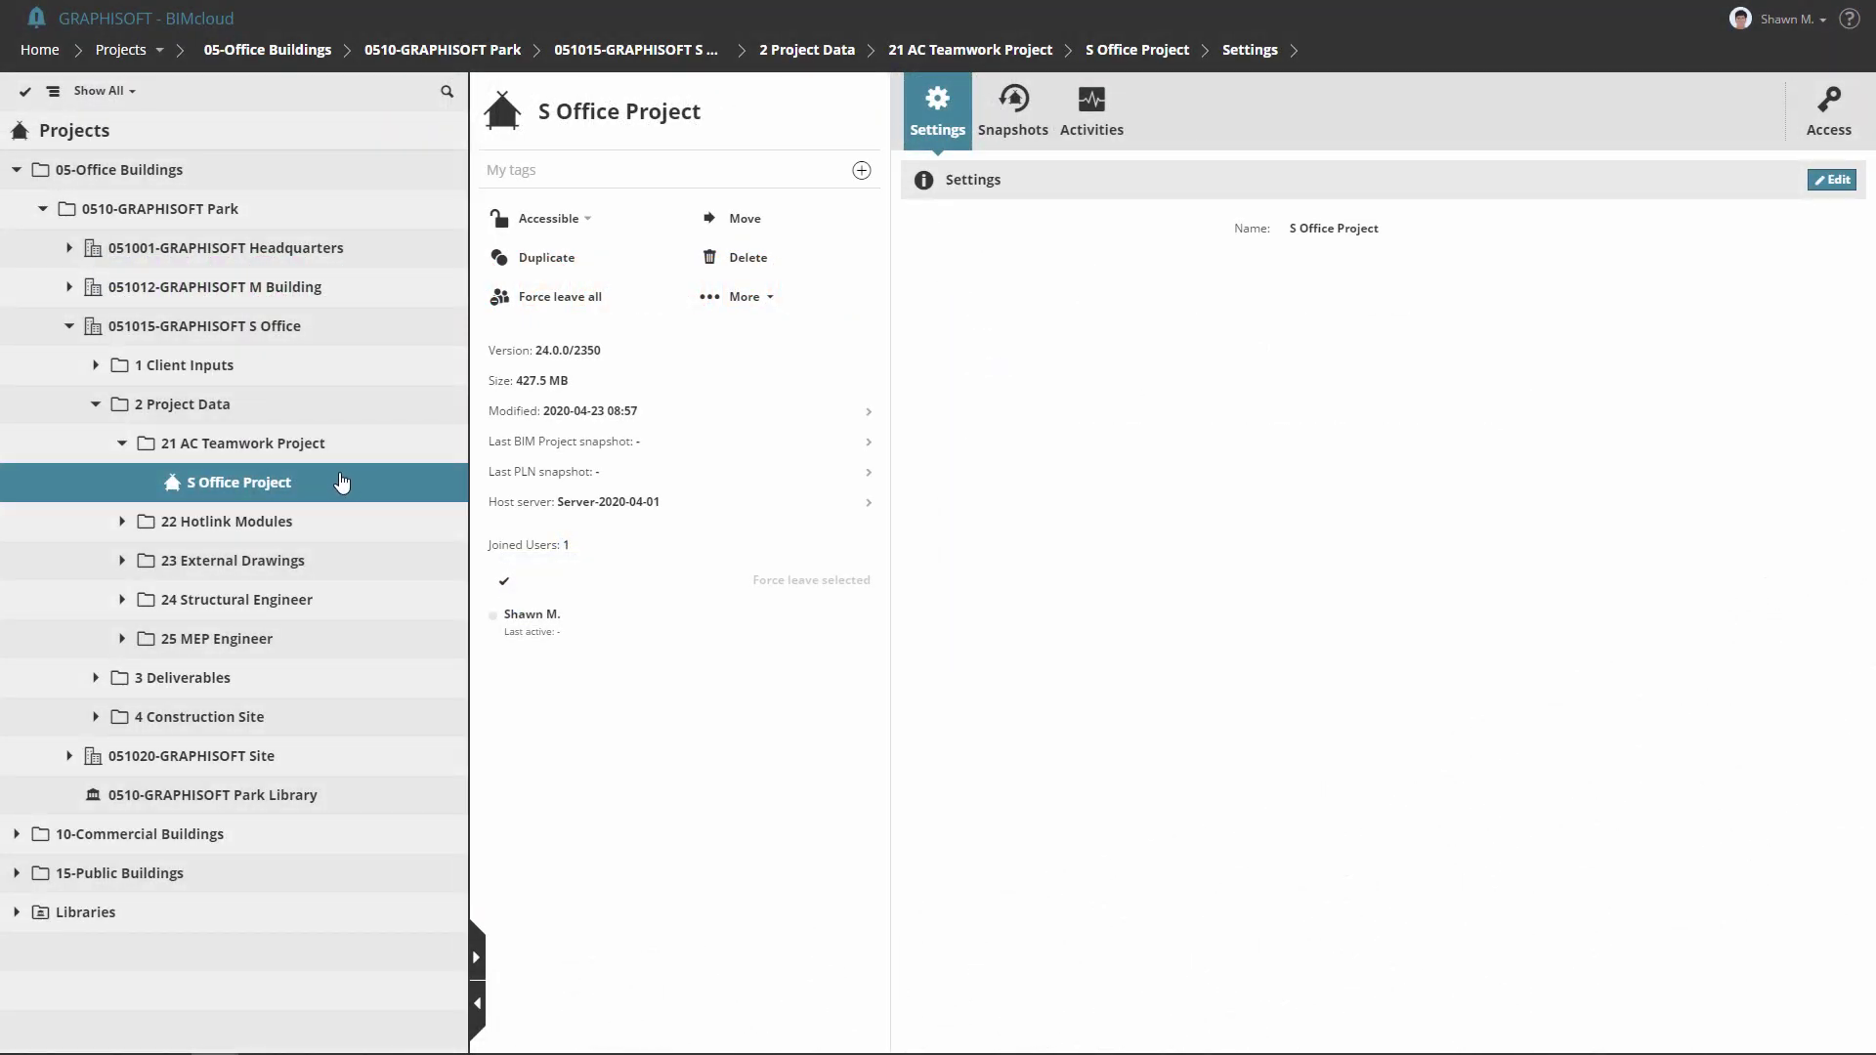
# Select the 051015-GRAPHISOFT S Office project to view its settings.
pyautogui.click(299, 337)
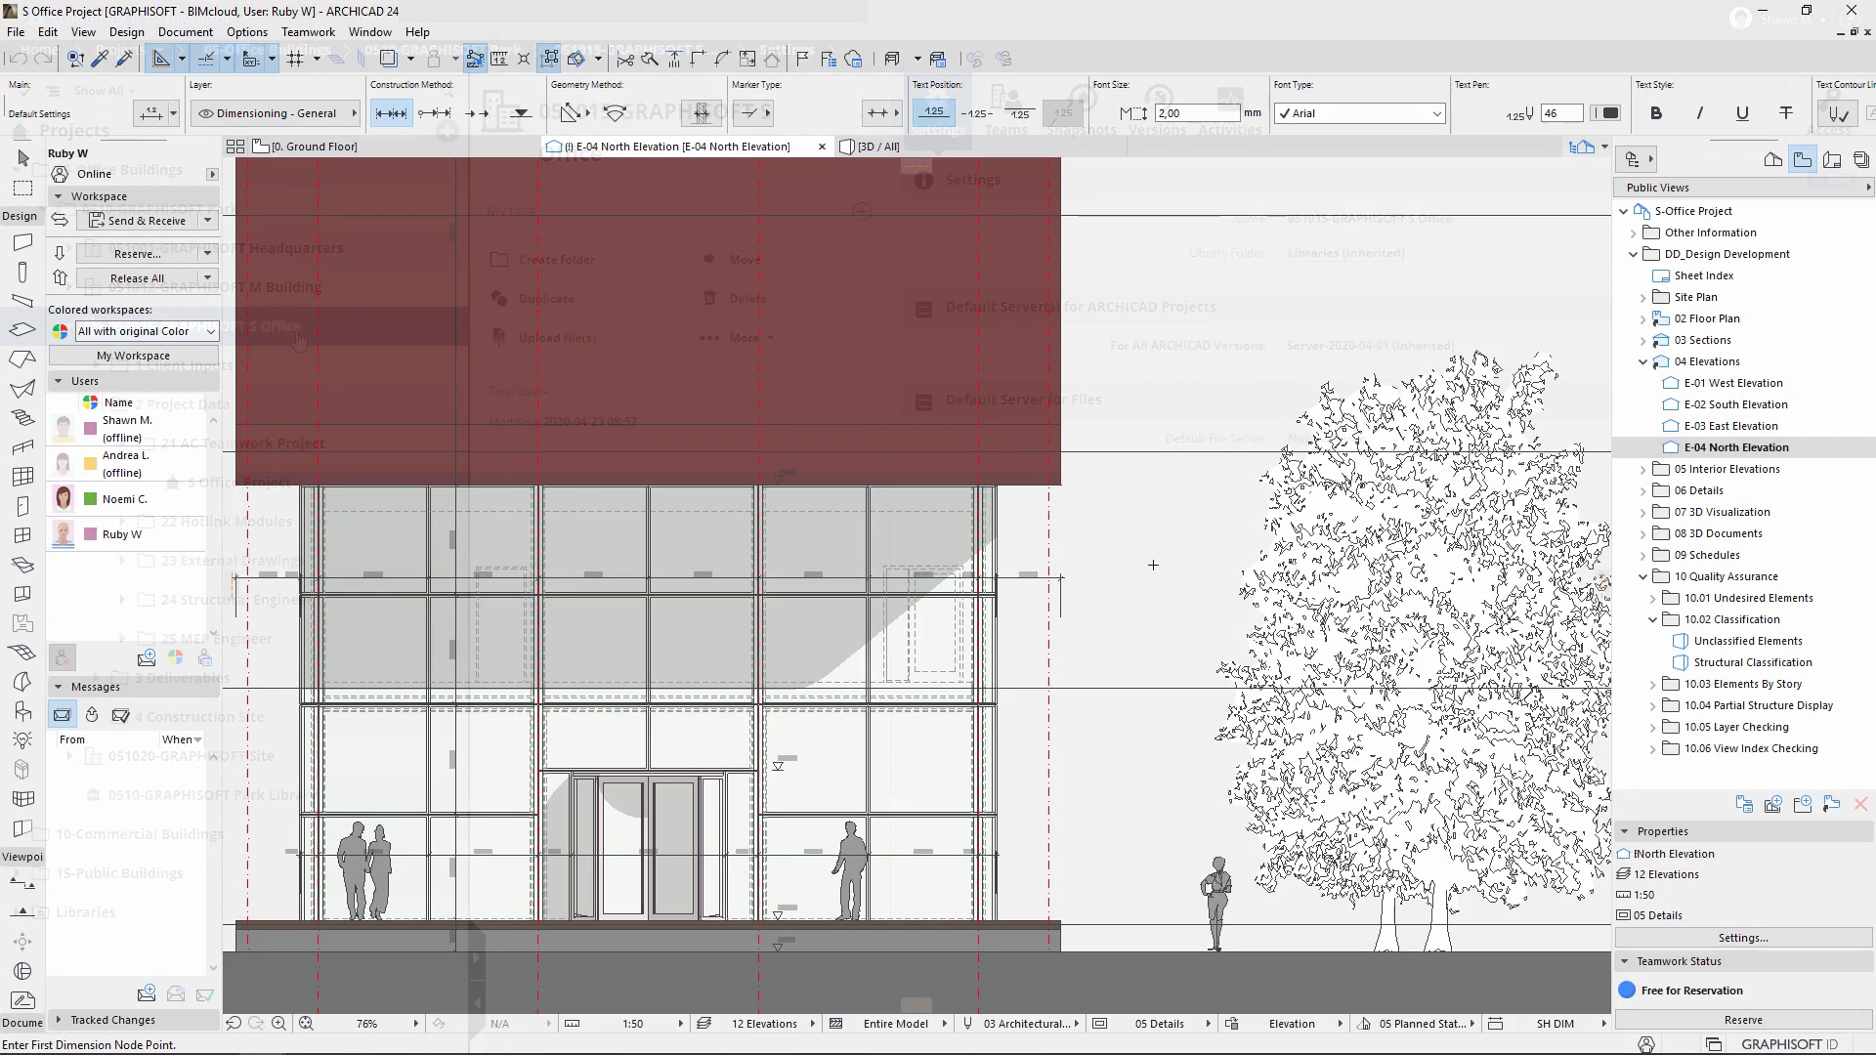
# Release all reserved elements and share the M Building plan as a Teamwork project.
pyautogui.click(212, 279)
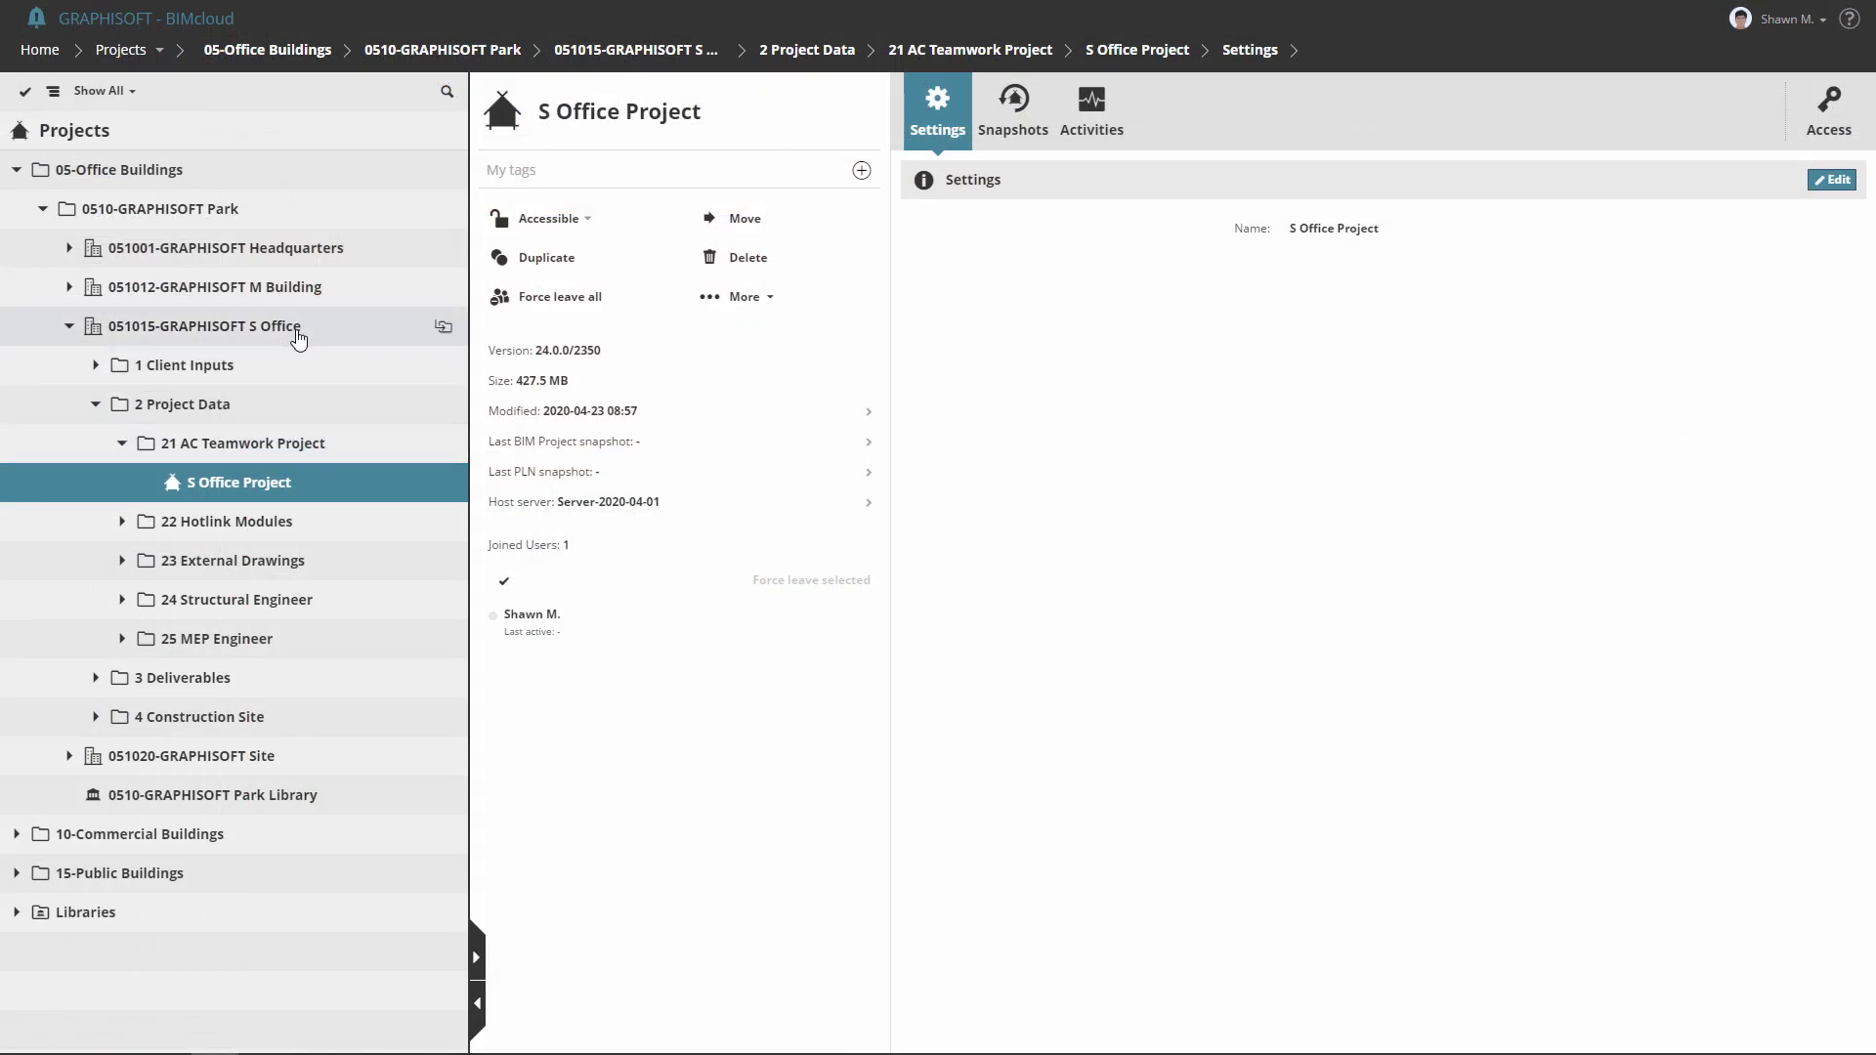
pyautogui.click(298, 335)
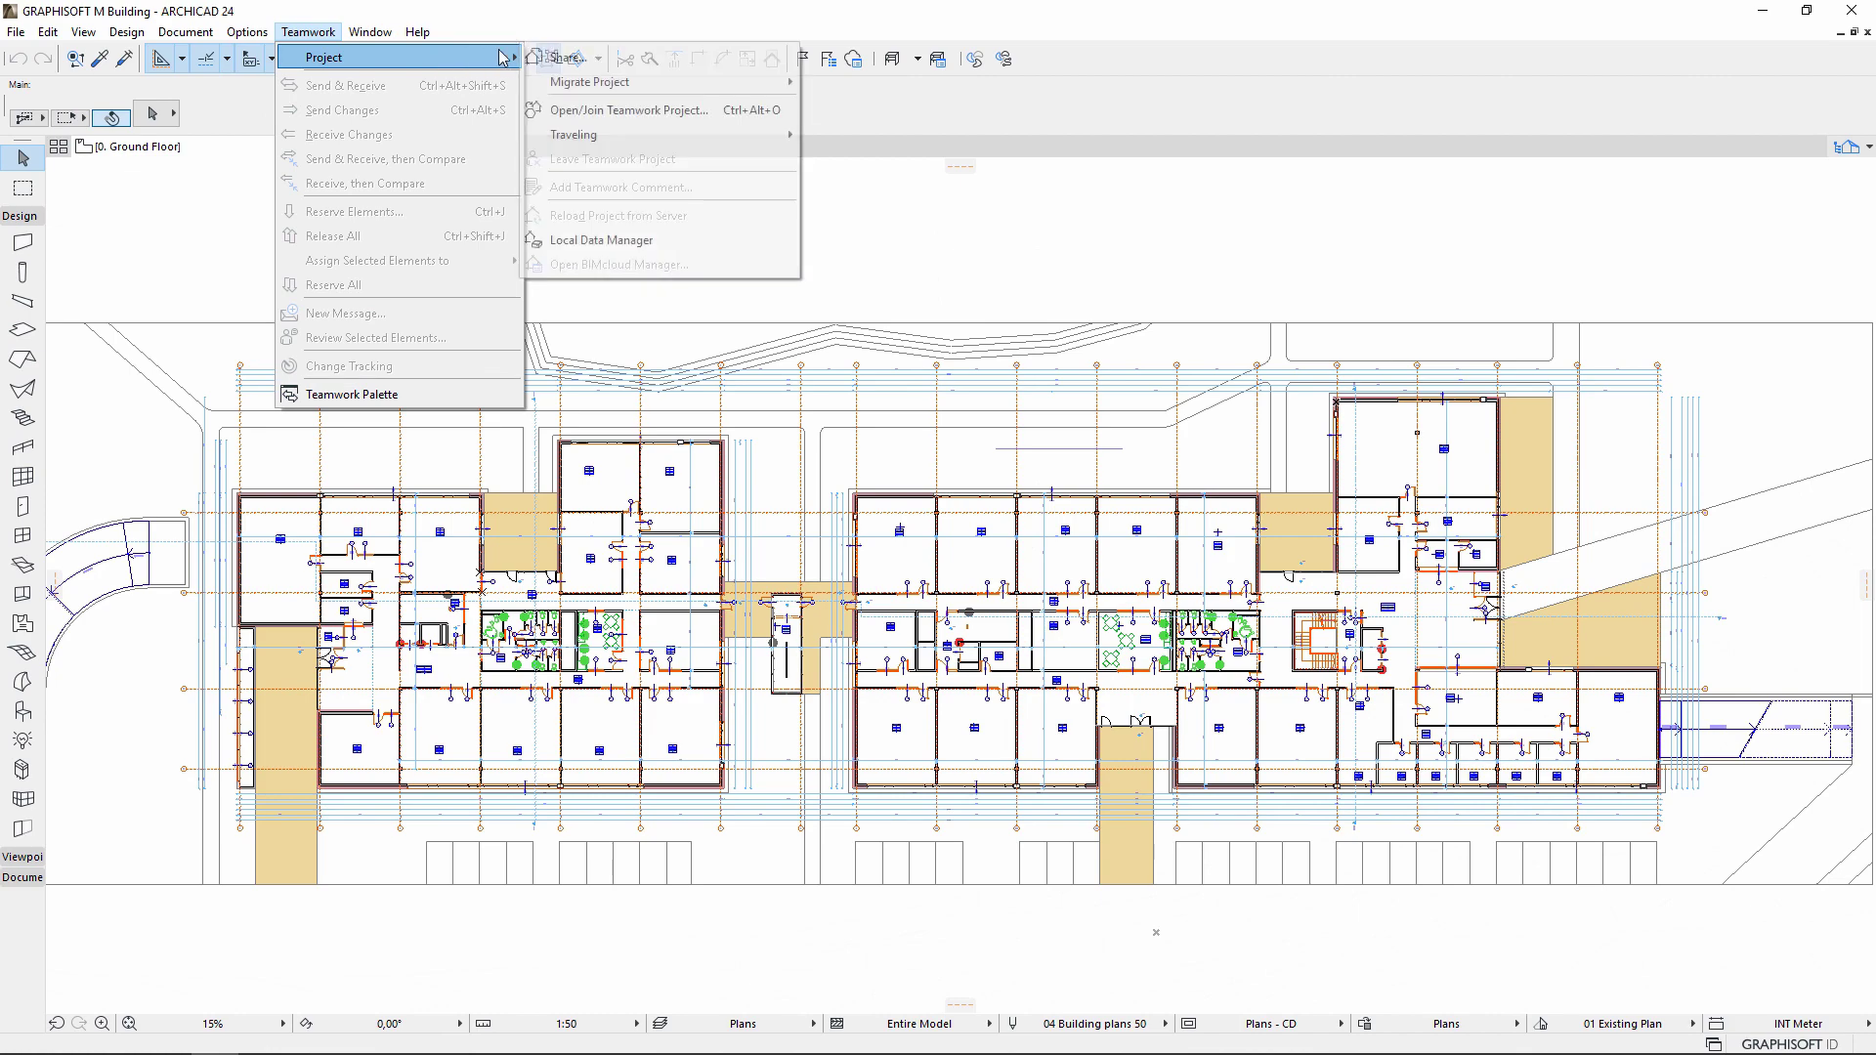
pyautogui.click(566, 57)
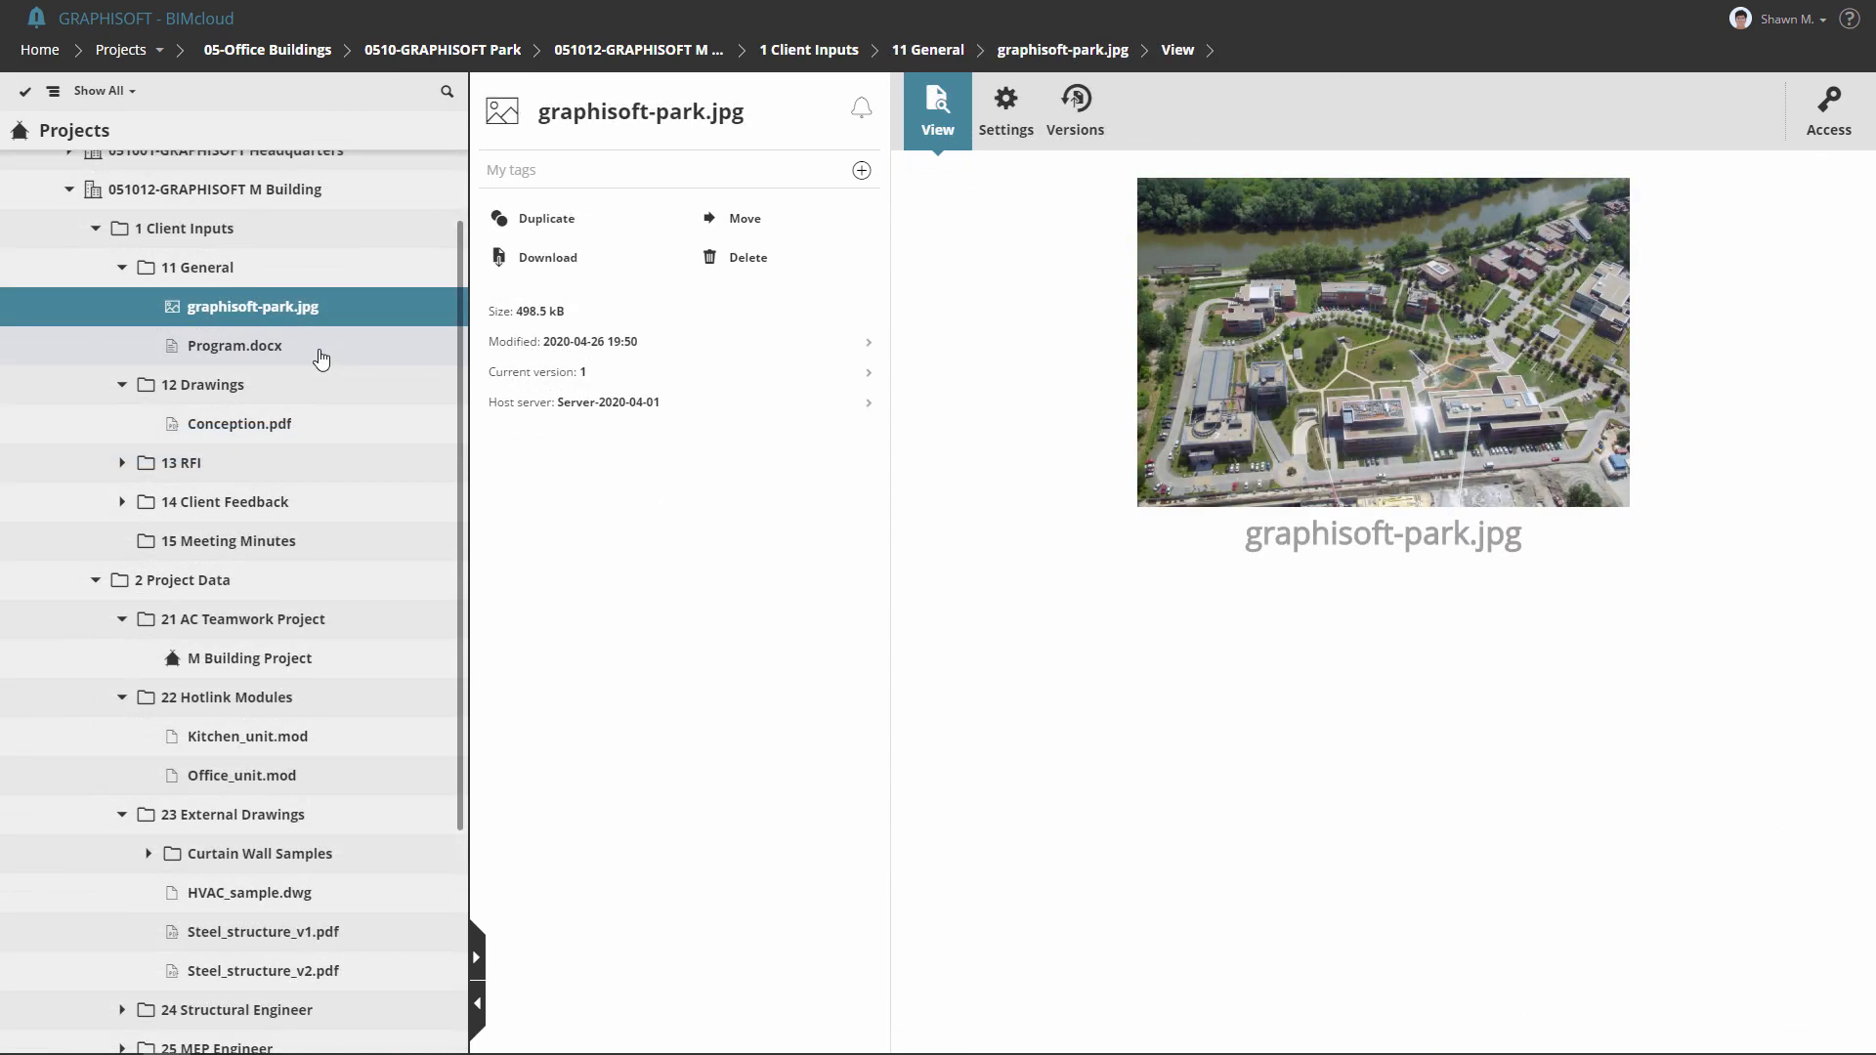
# Inspect Program.docx, Conception.pdf, M Building Project and Kitchen_unit.mod in the project tree.
pyautogui.click(320, 359)
pyautogui.click(319, 430)
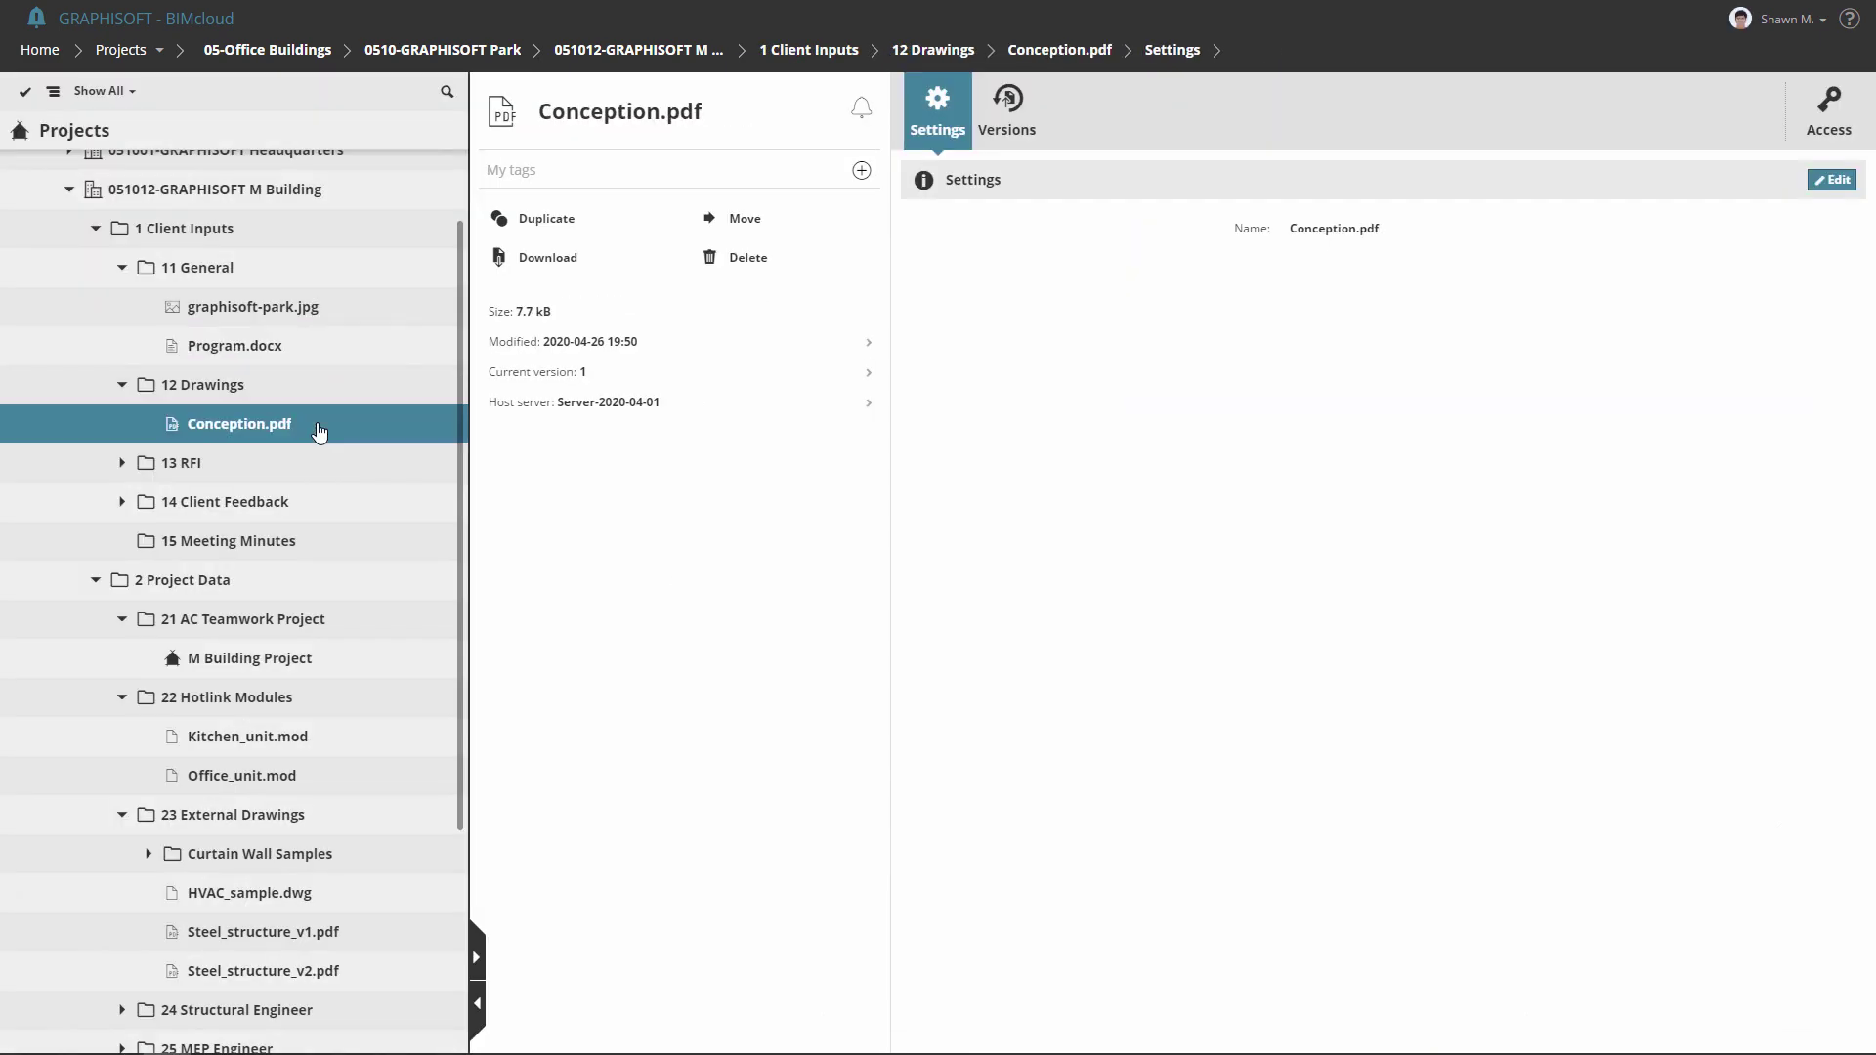
pyautogui.click(302, 664)
pyautogui.click(291, 739)
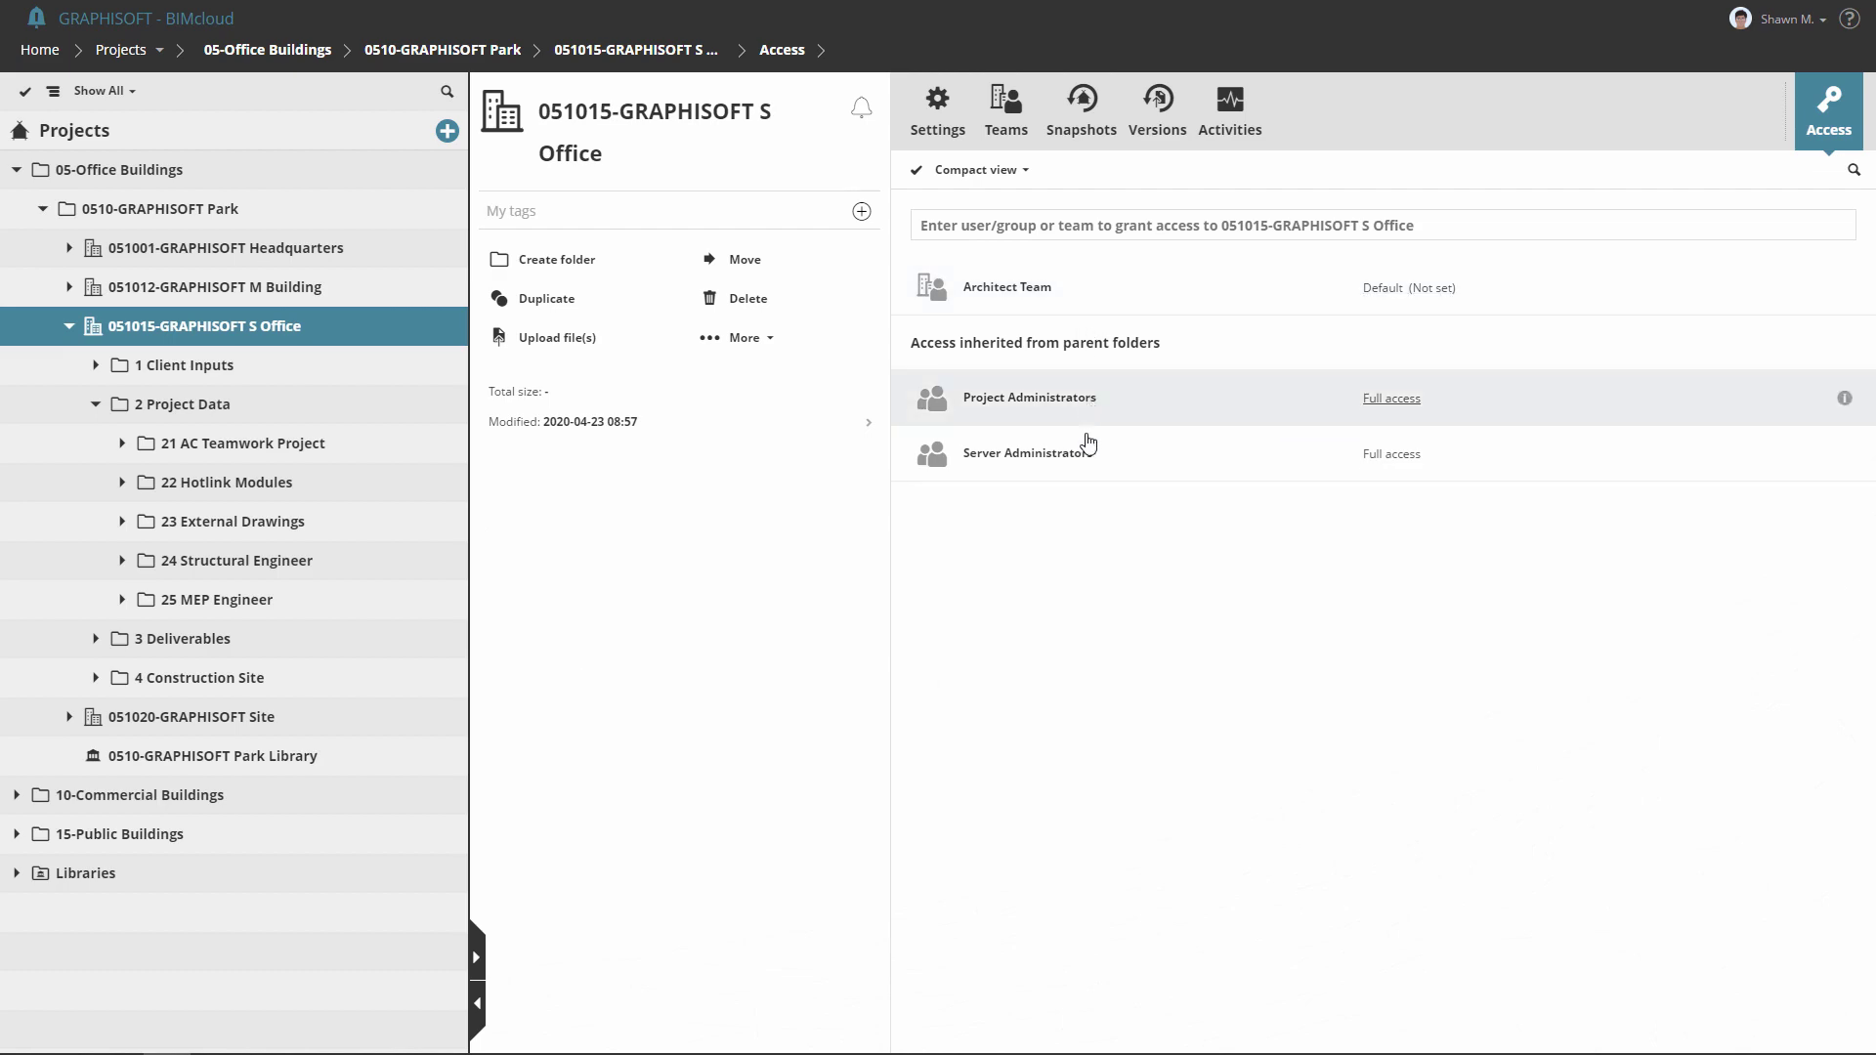
# Review access for 1 Client Inputs, 2 Project Data, 24 Structural Engineer, 25 MEP Engineer, 3 Deliverables and 4 Construction Site.
pyautogui.click(405, 372)
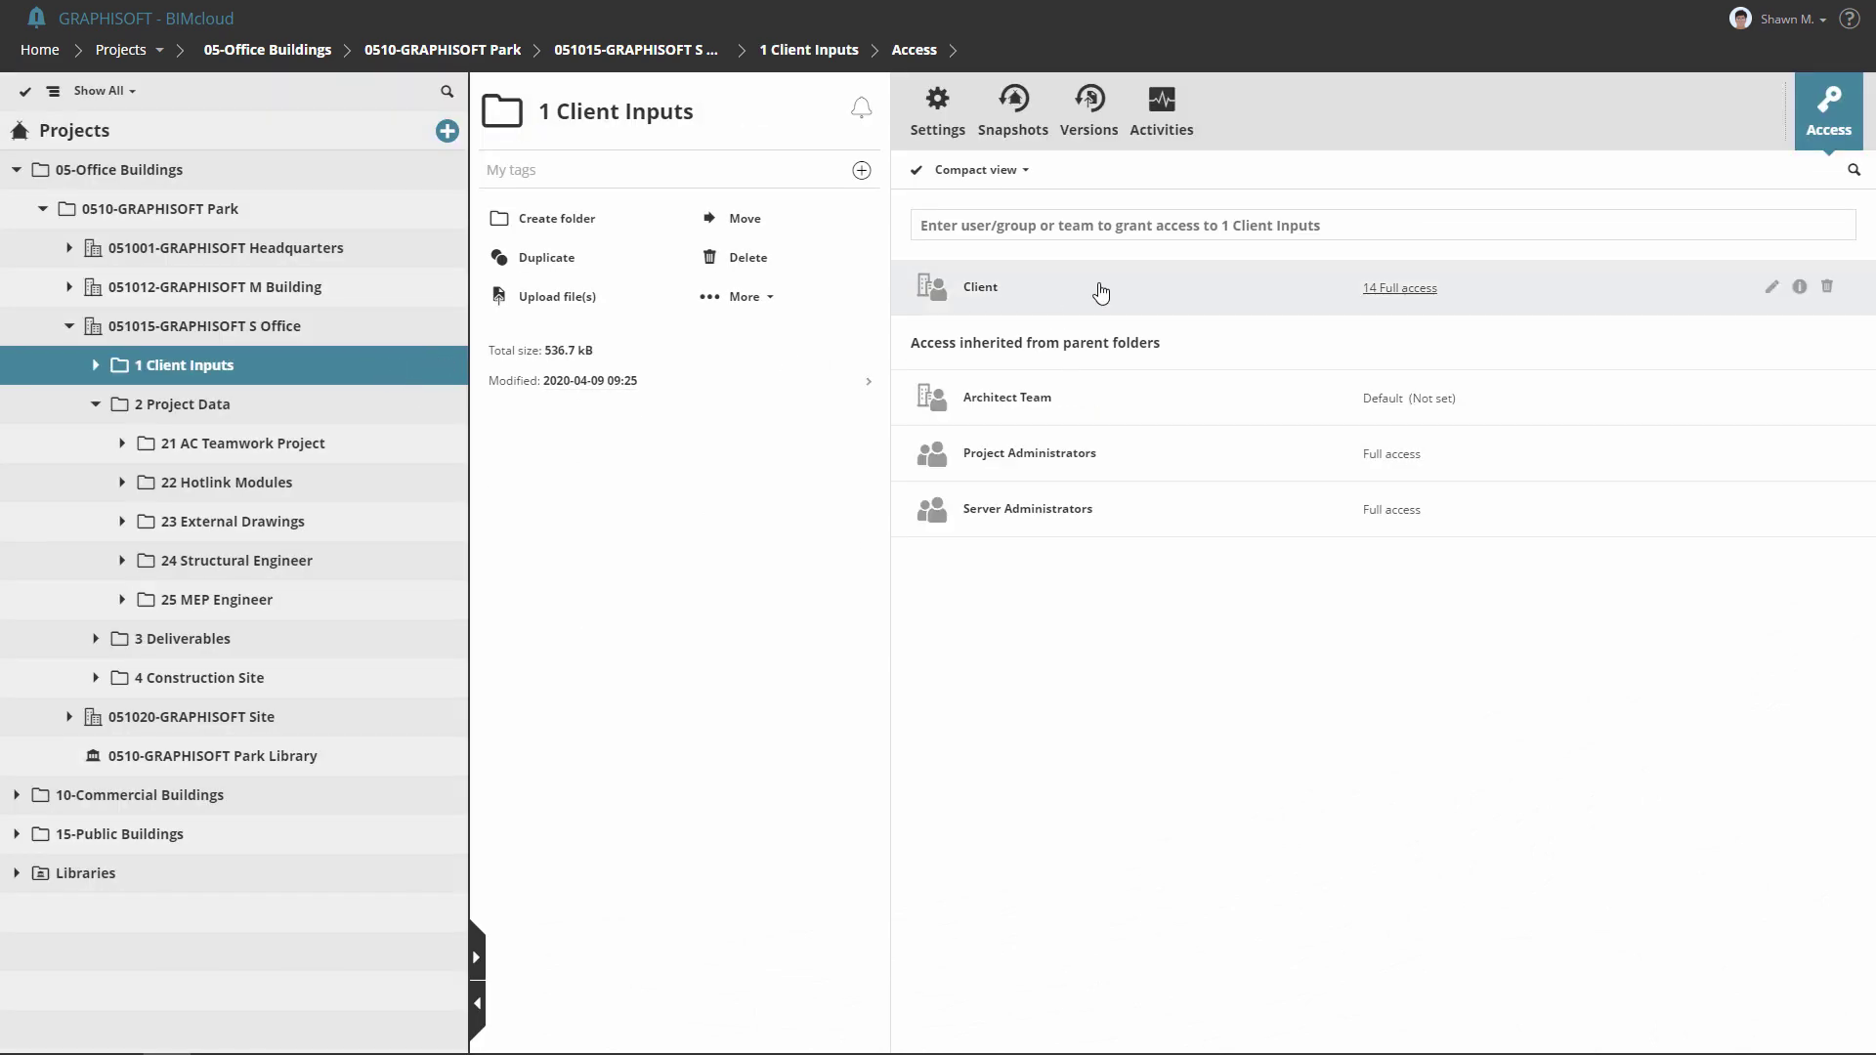
pyautogui.click(370, 405)
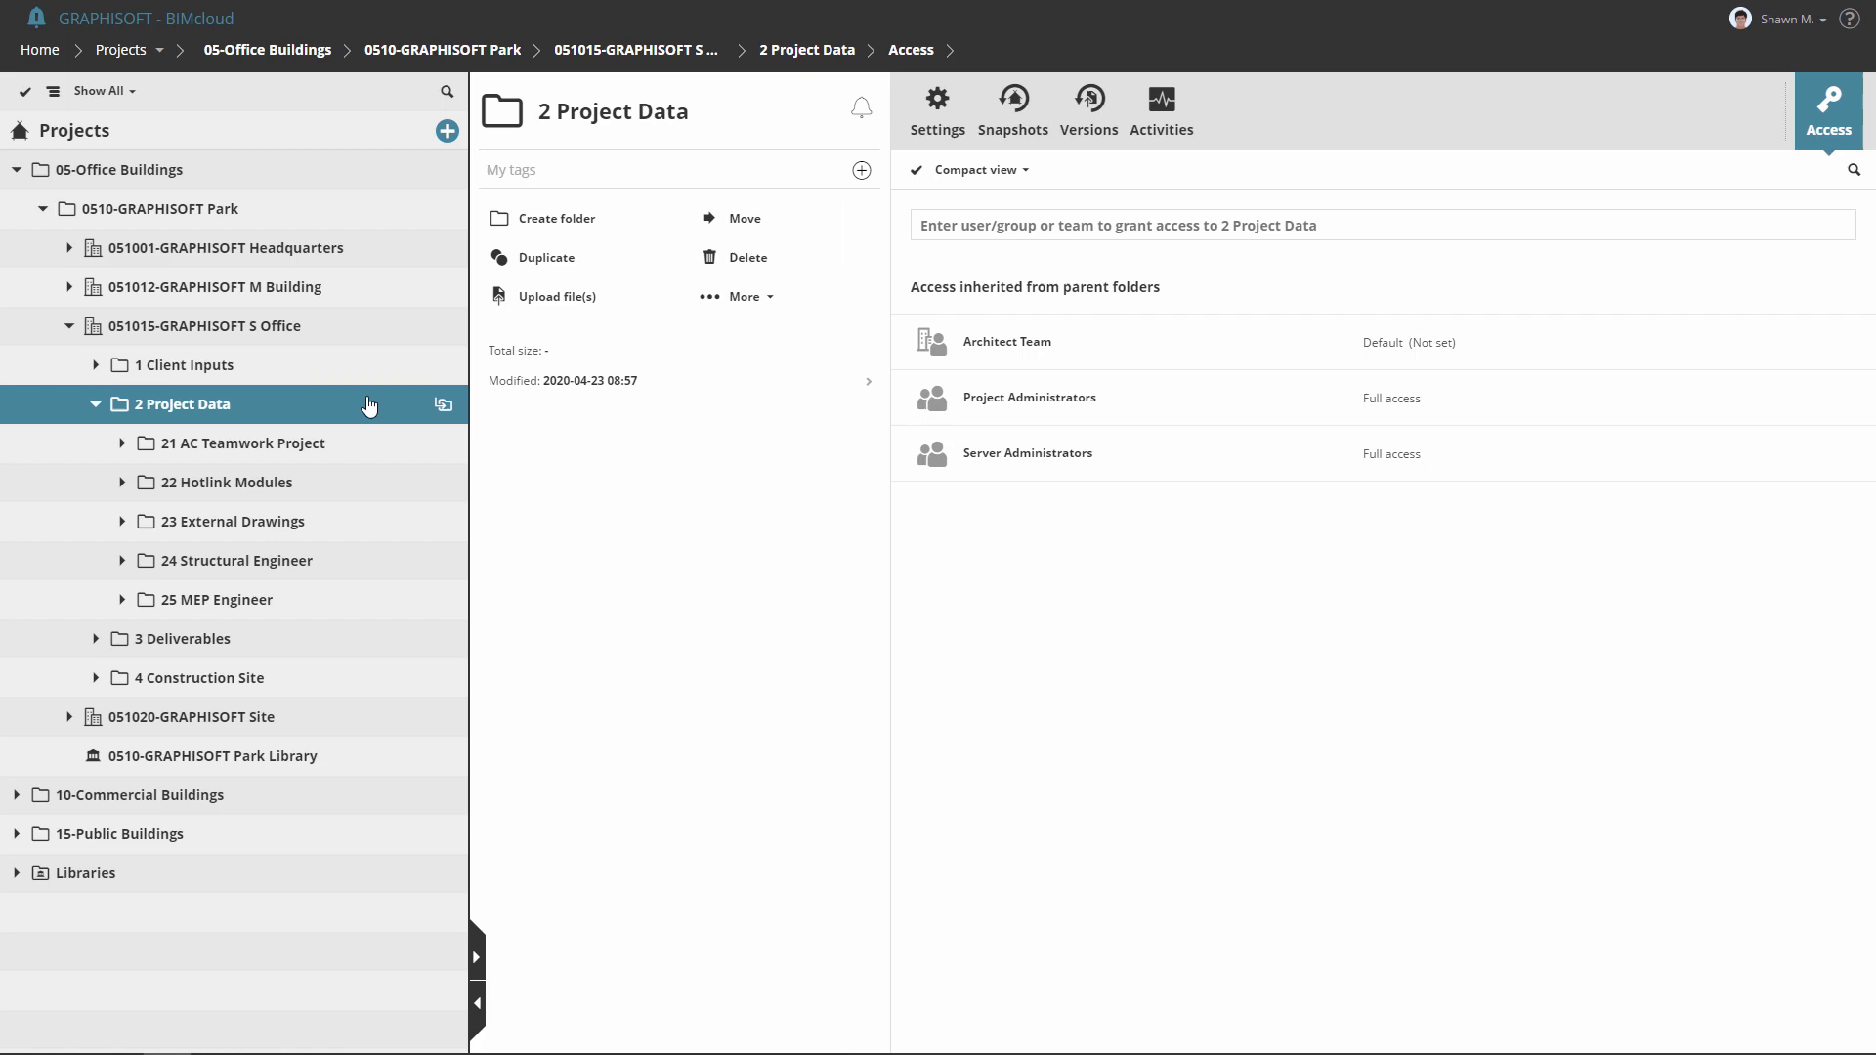
pyautogui.click(322, 561)
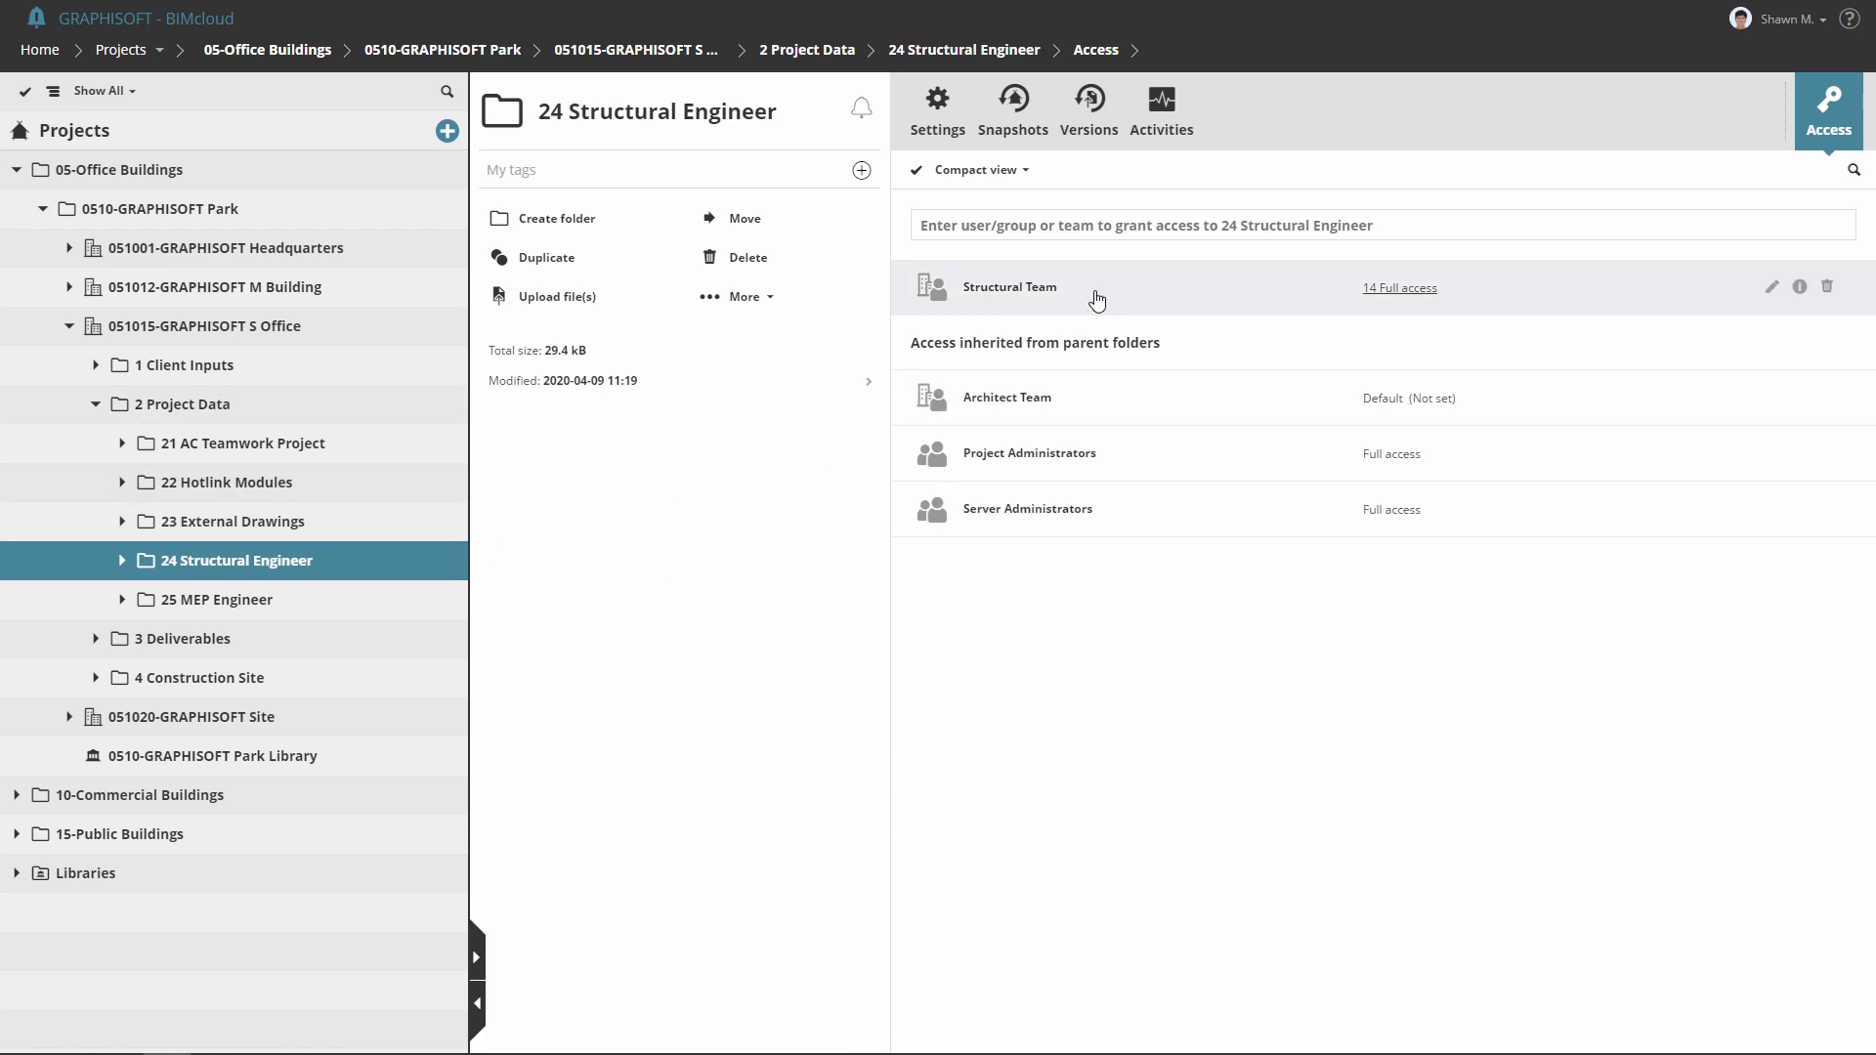
pyautogui.click(261, 601)
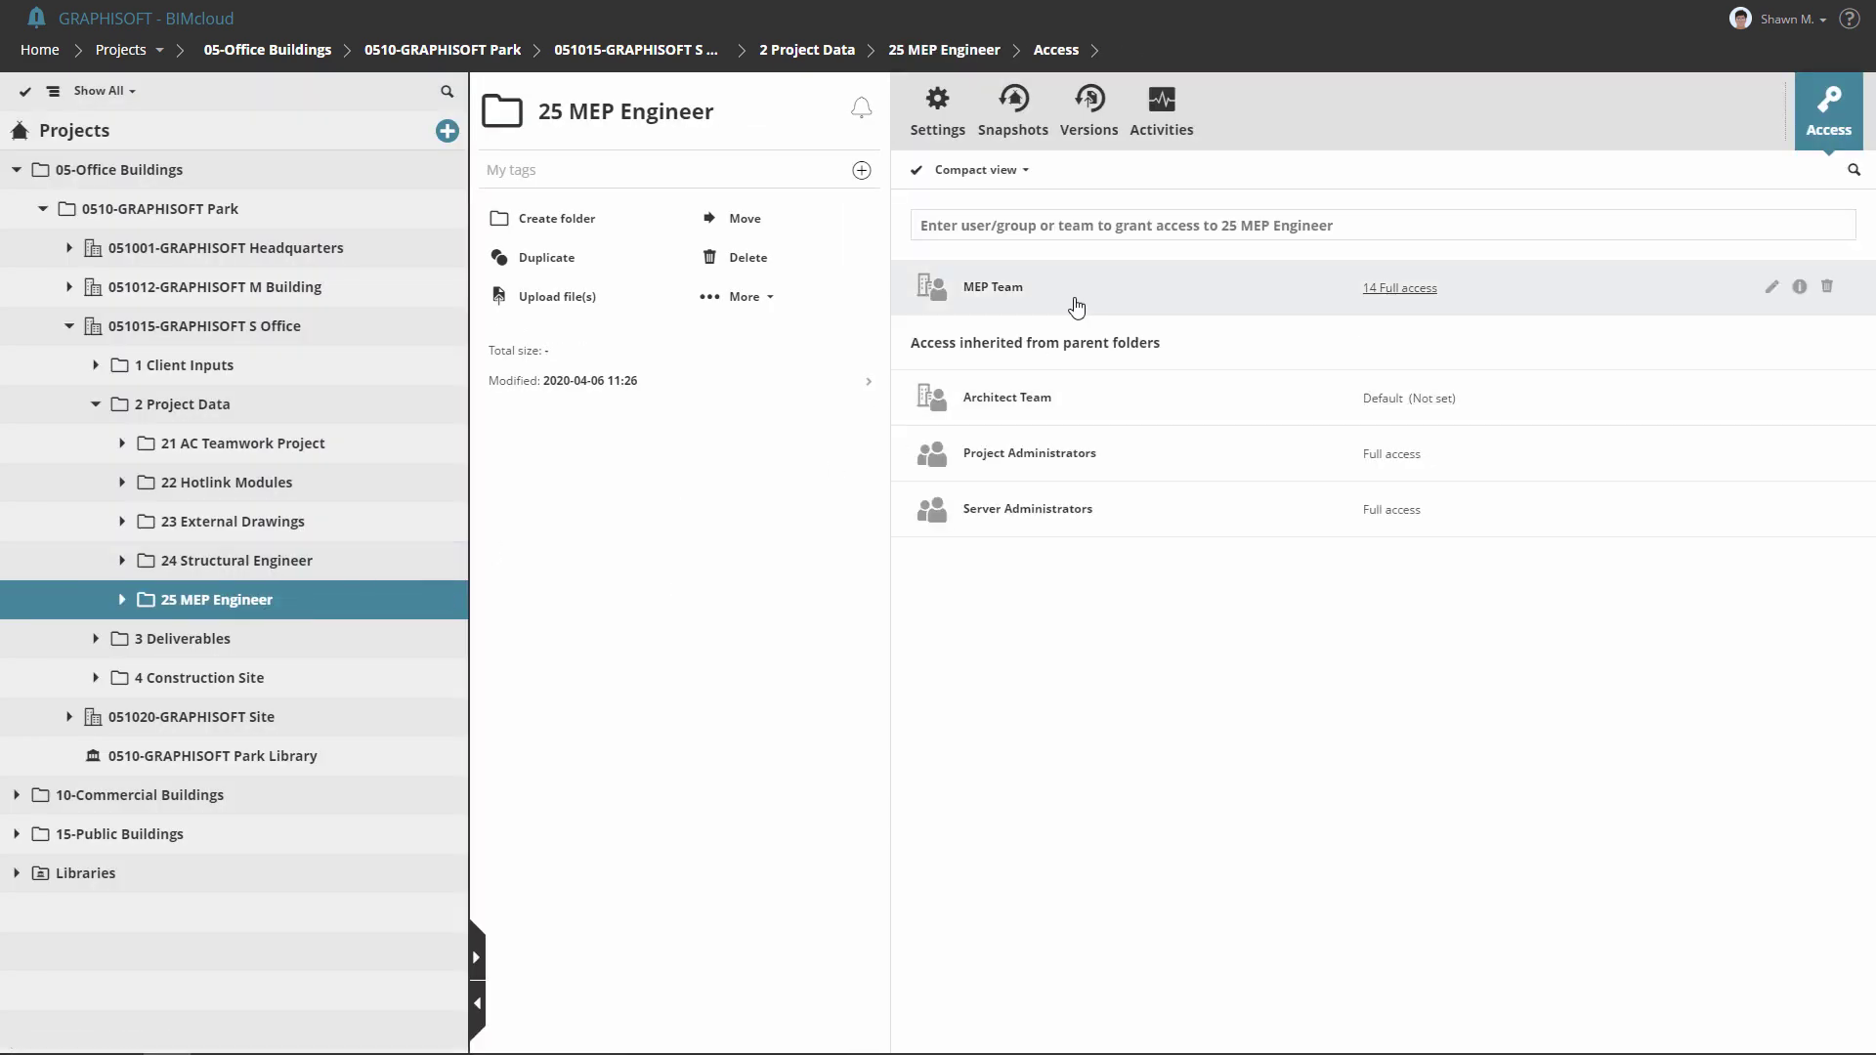
pyautogui.click(396, 640)
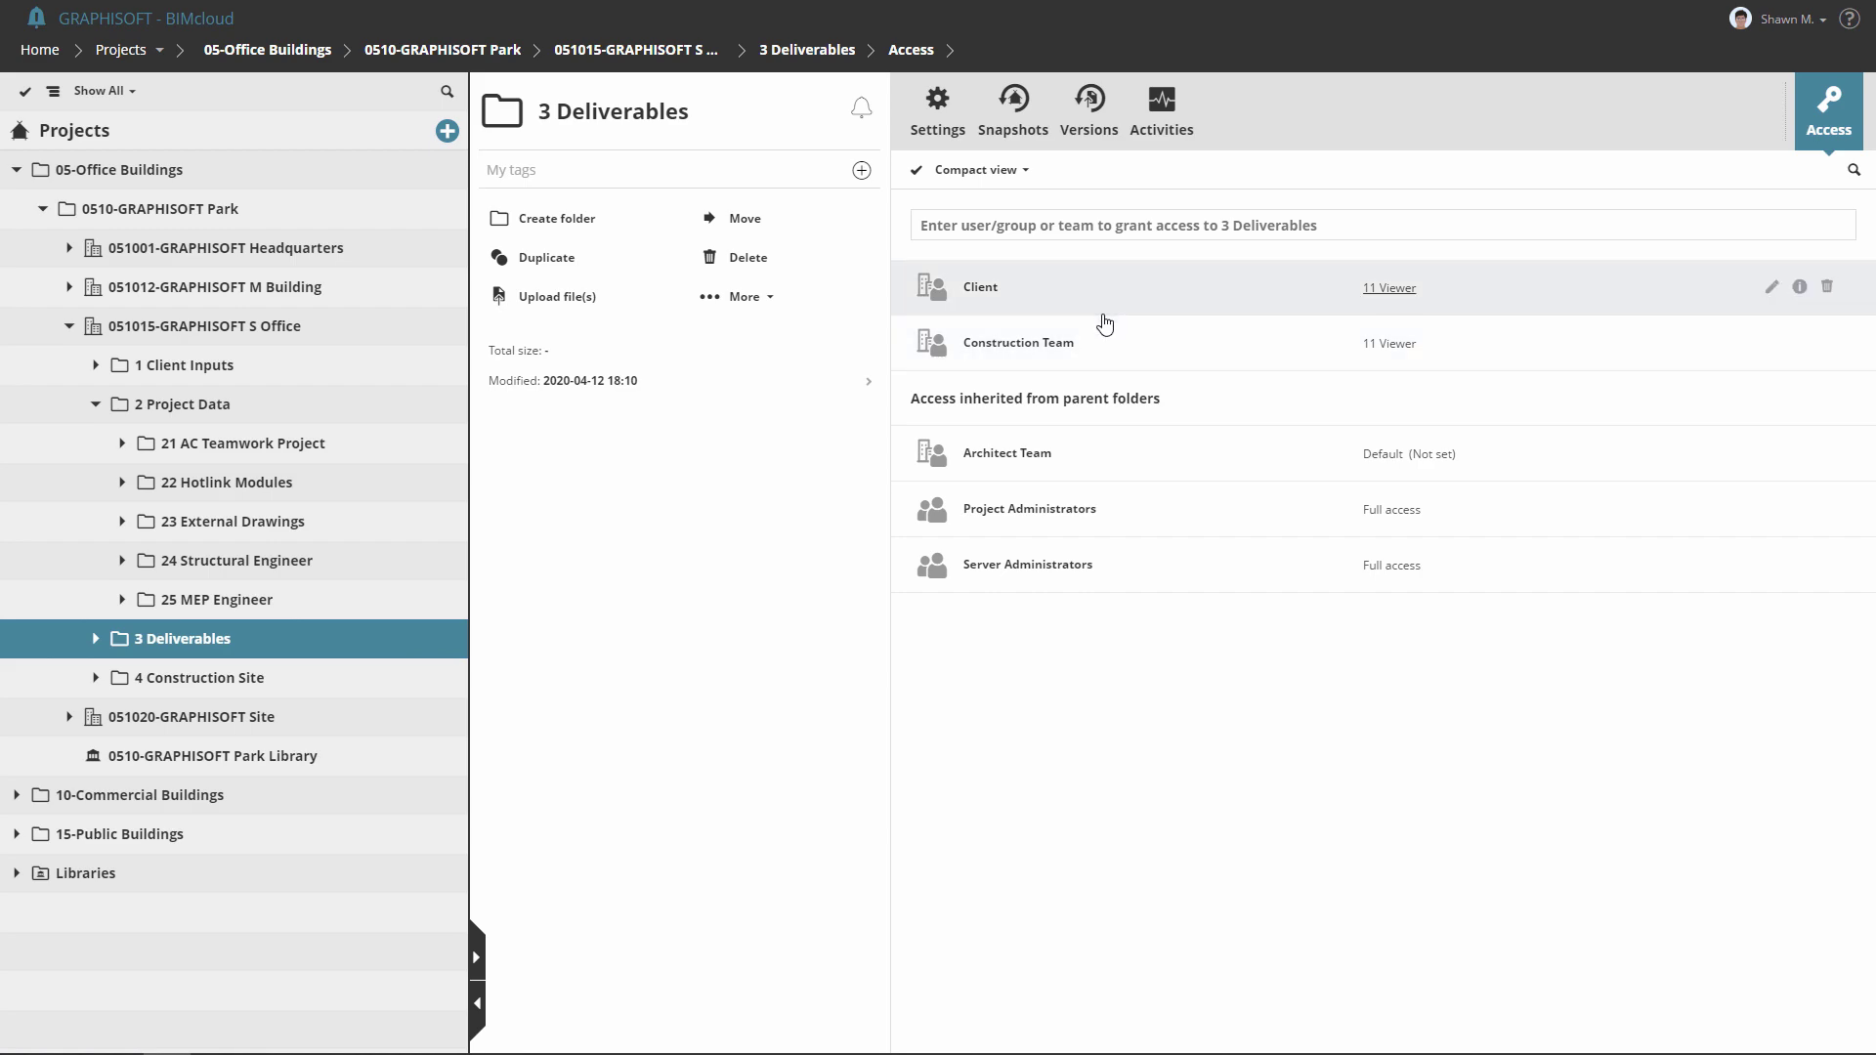
pyautogui.click(293, 681)
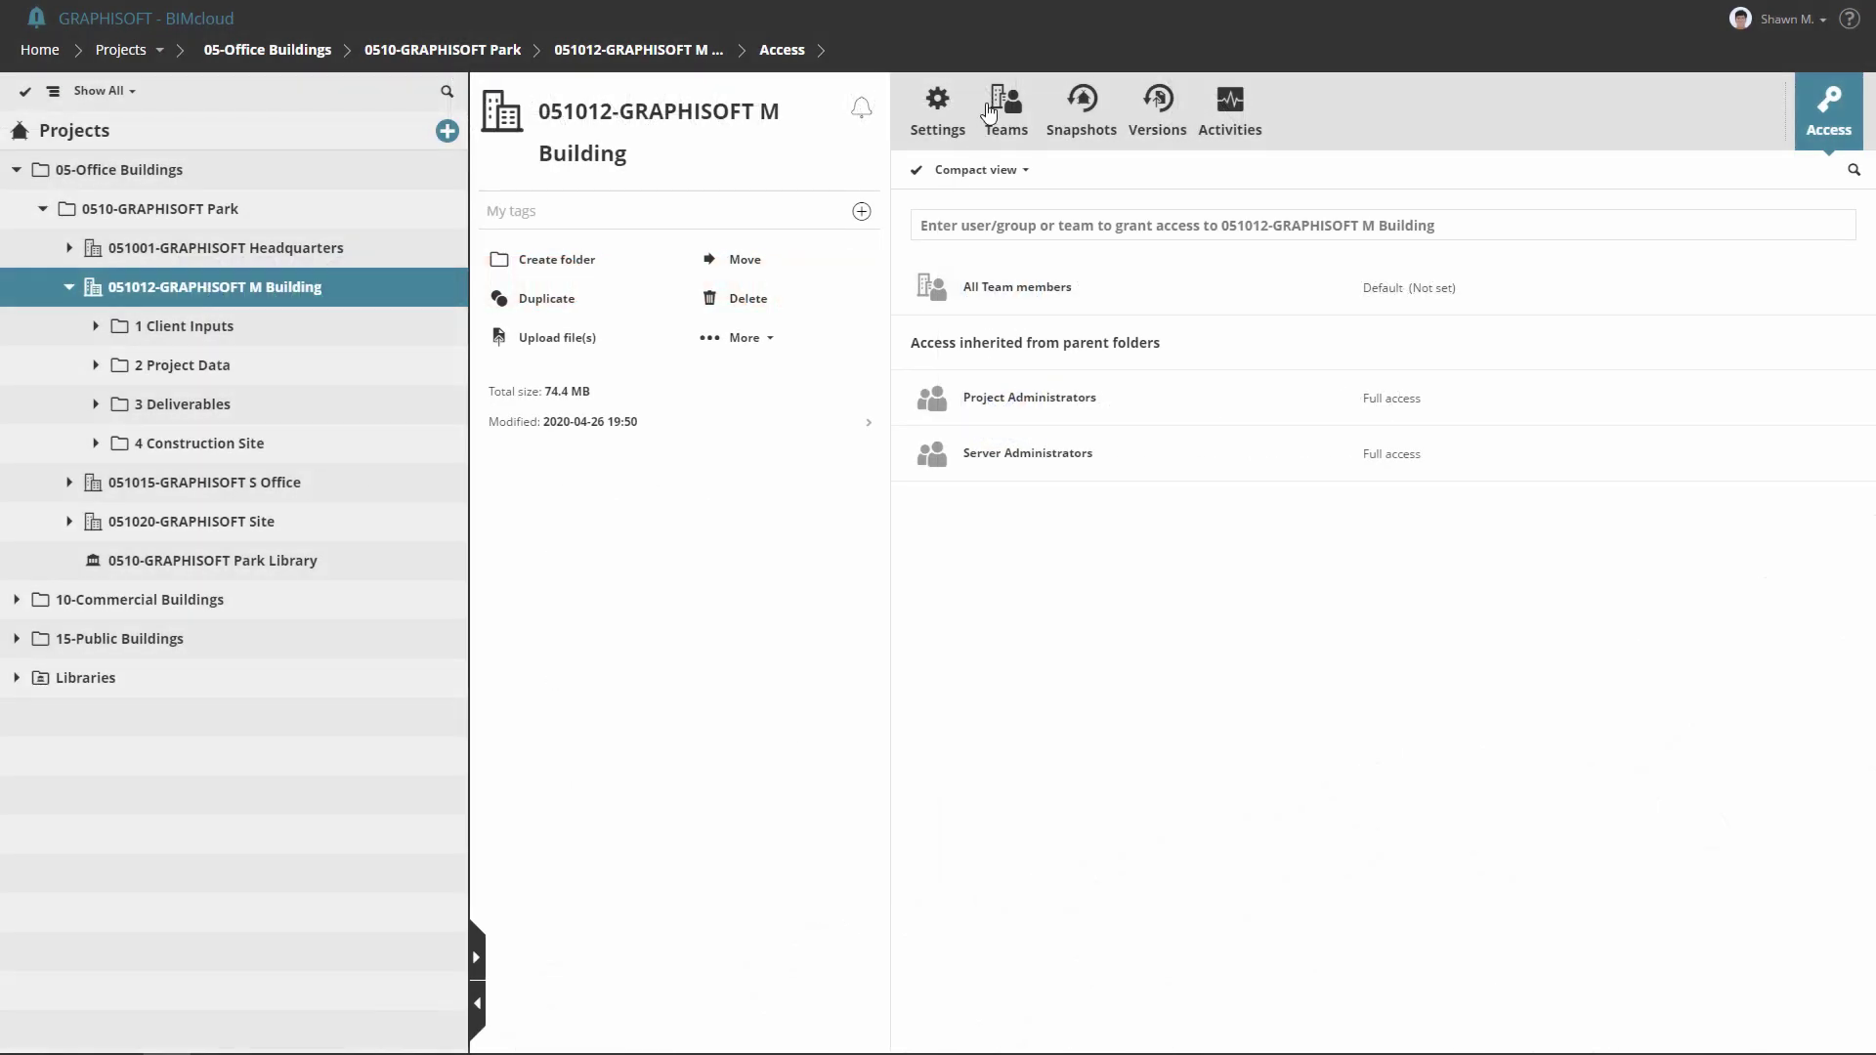
# Create a Client team in M Building and add one user as its member.
pyautogui.click(989, 111)
pyautogui.click(1287, 178)
pyautogui.write('Client')
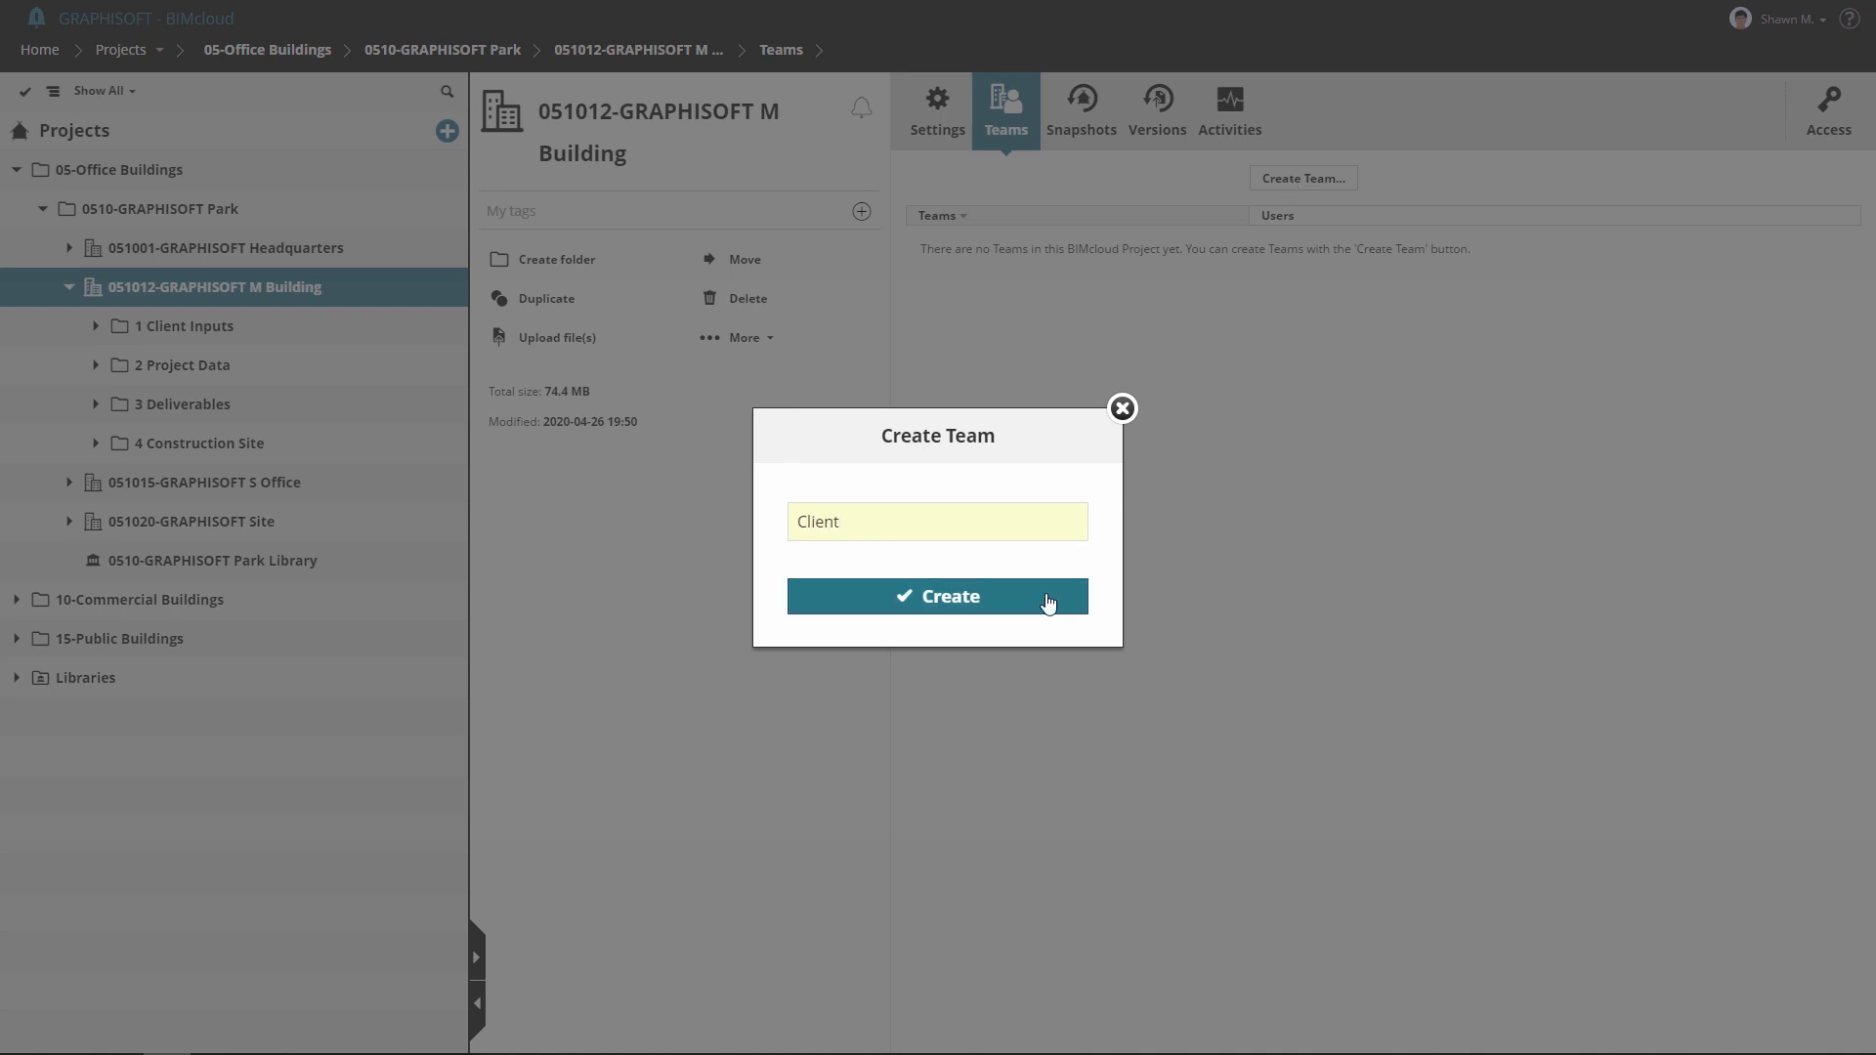
pyautogui.click(1046, 601)
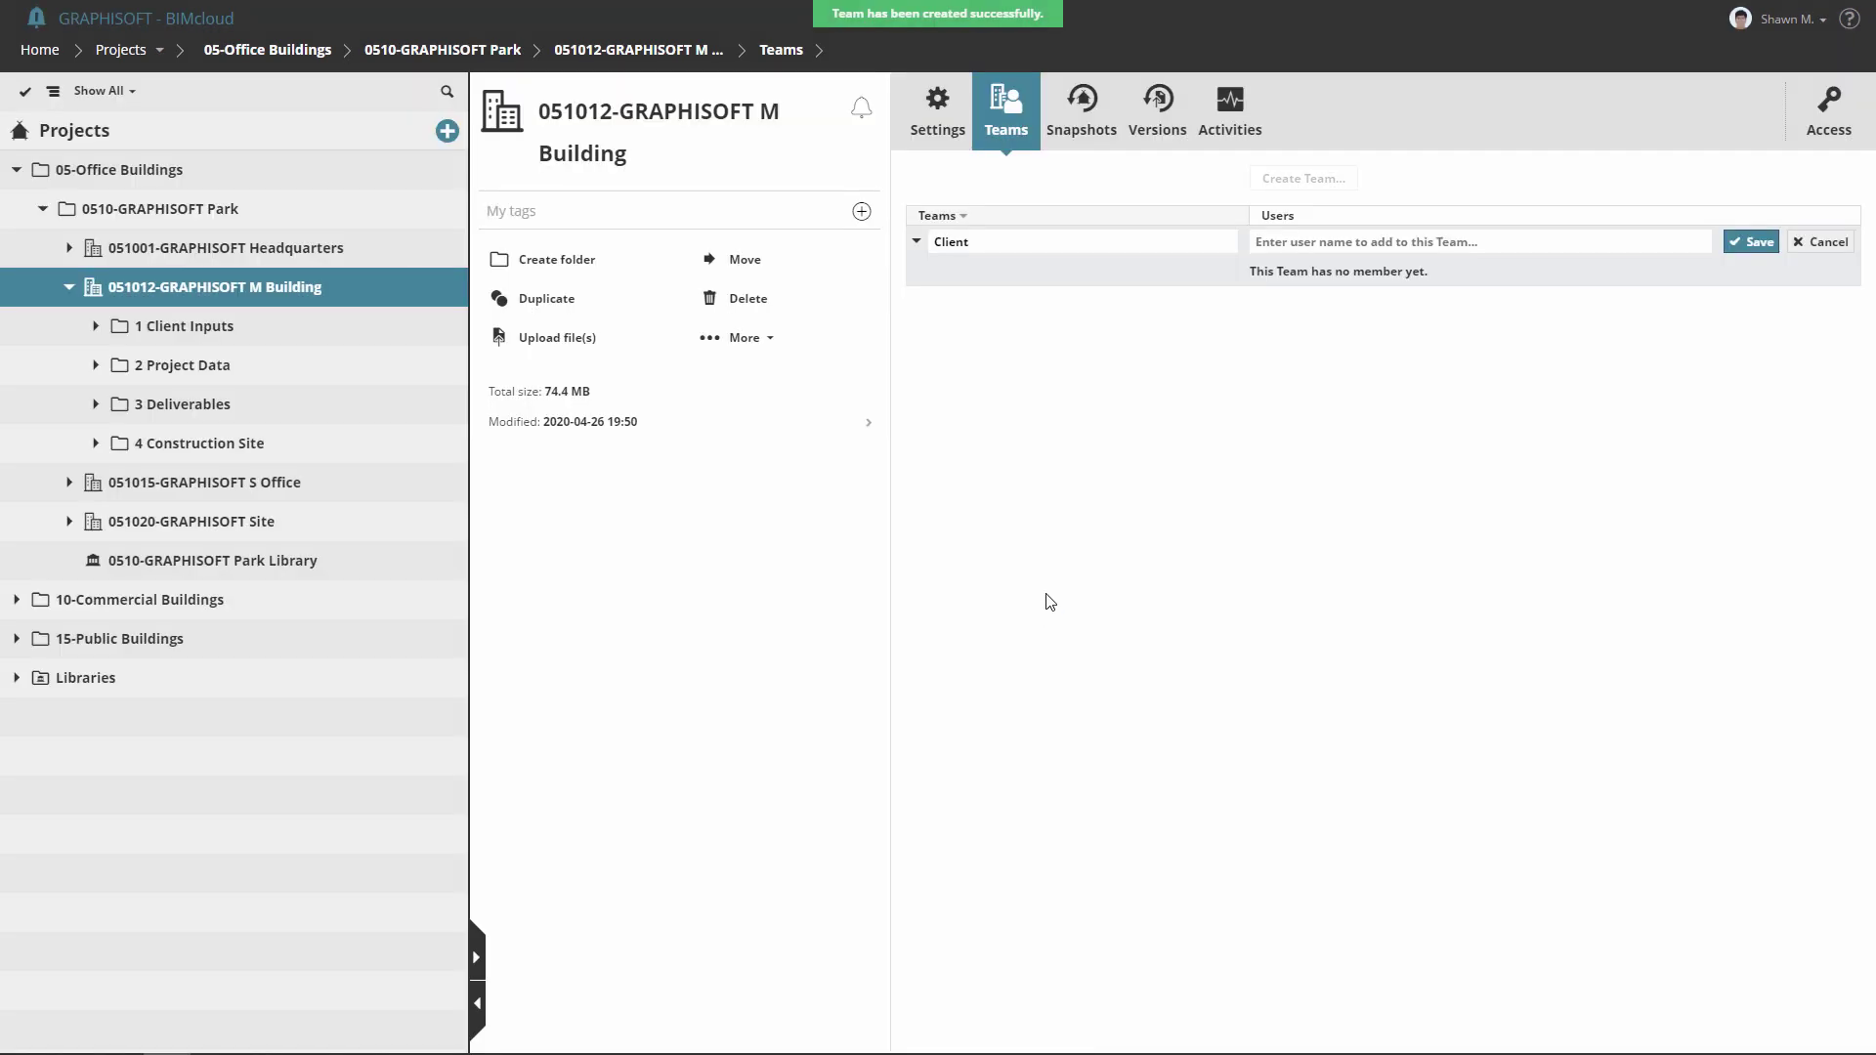
pyautogui.click(1418, 242)
pyautogui.write('kel')
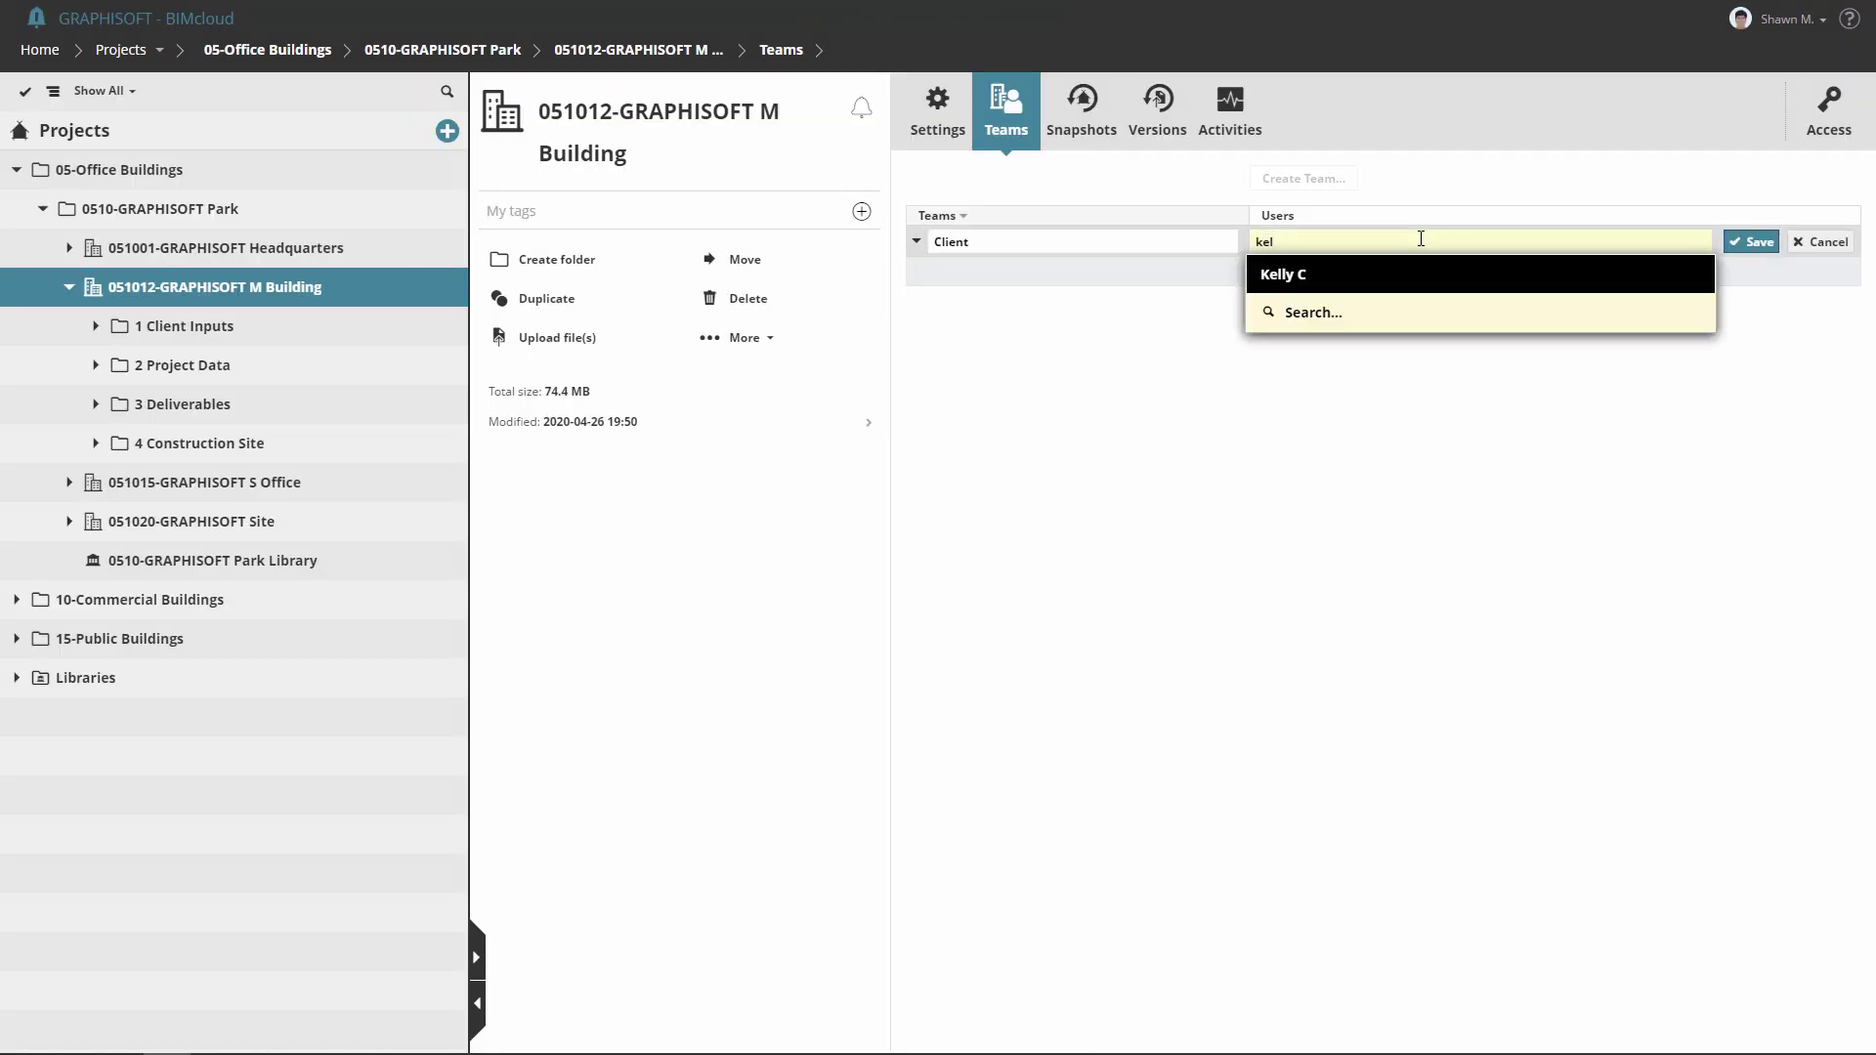
pyautogui.click(1416, 274)
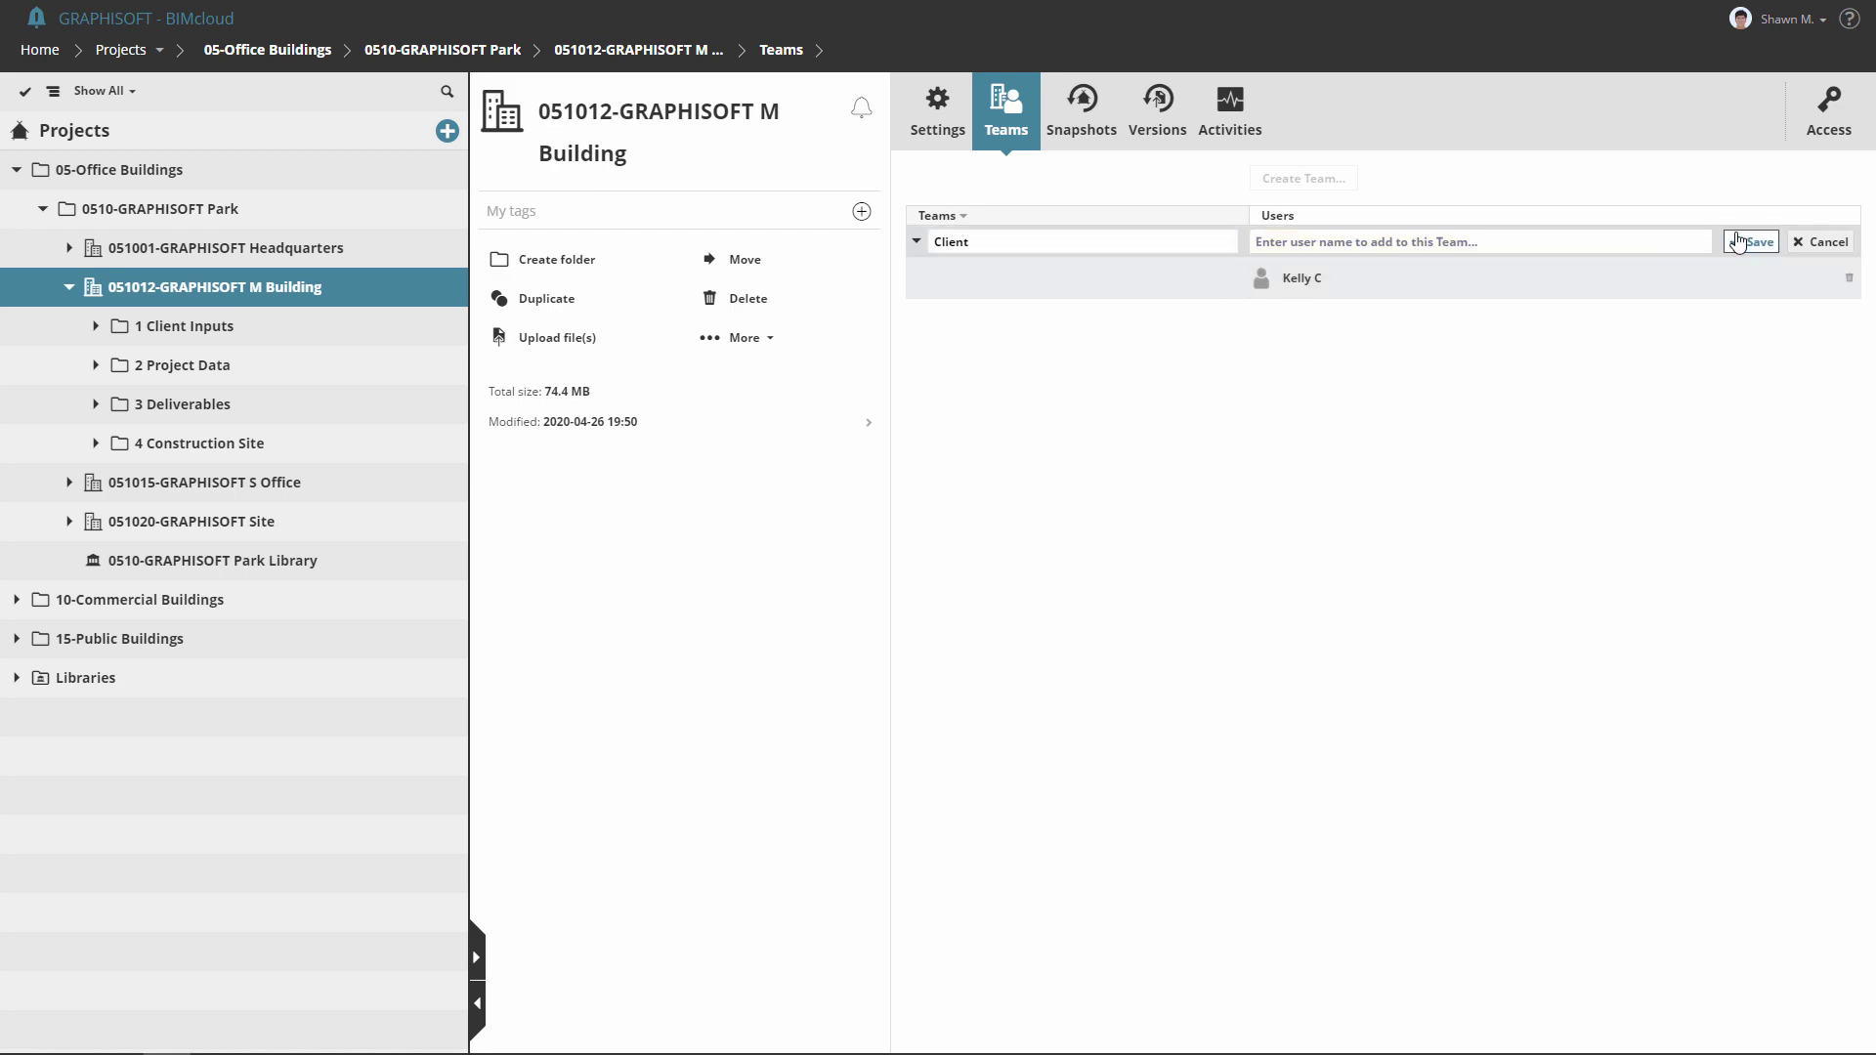
pyautogui.click(1734, 242)
pyautogui.click(1296, 180)
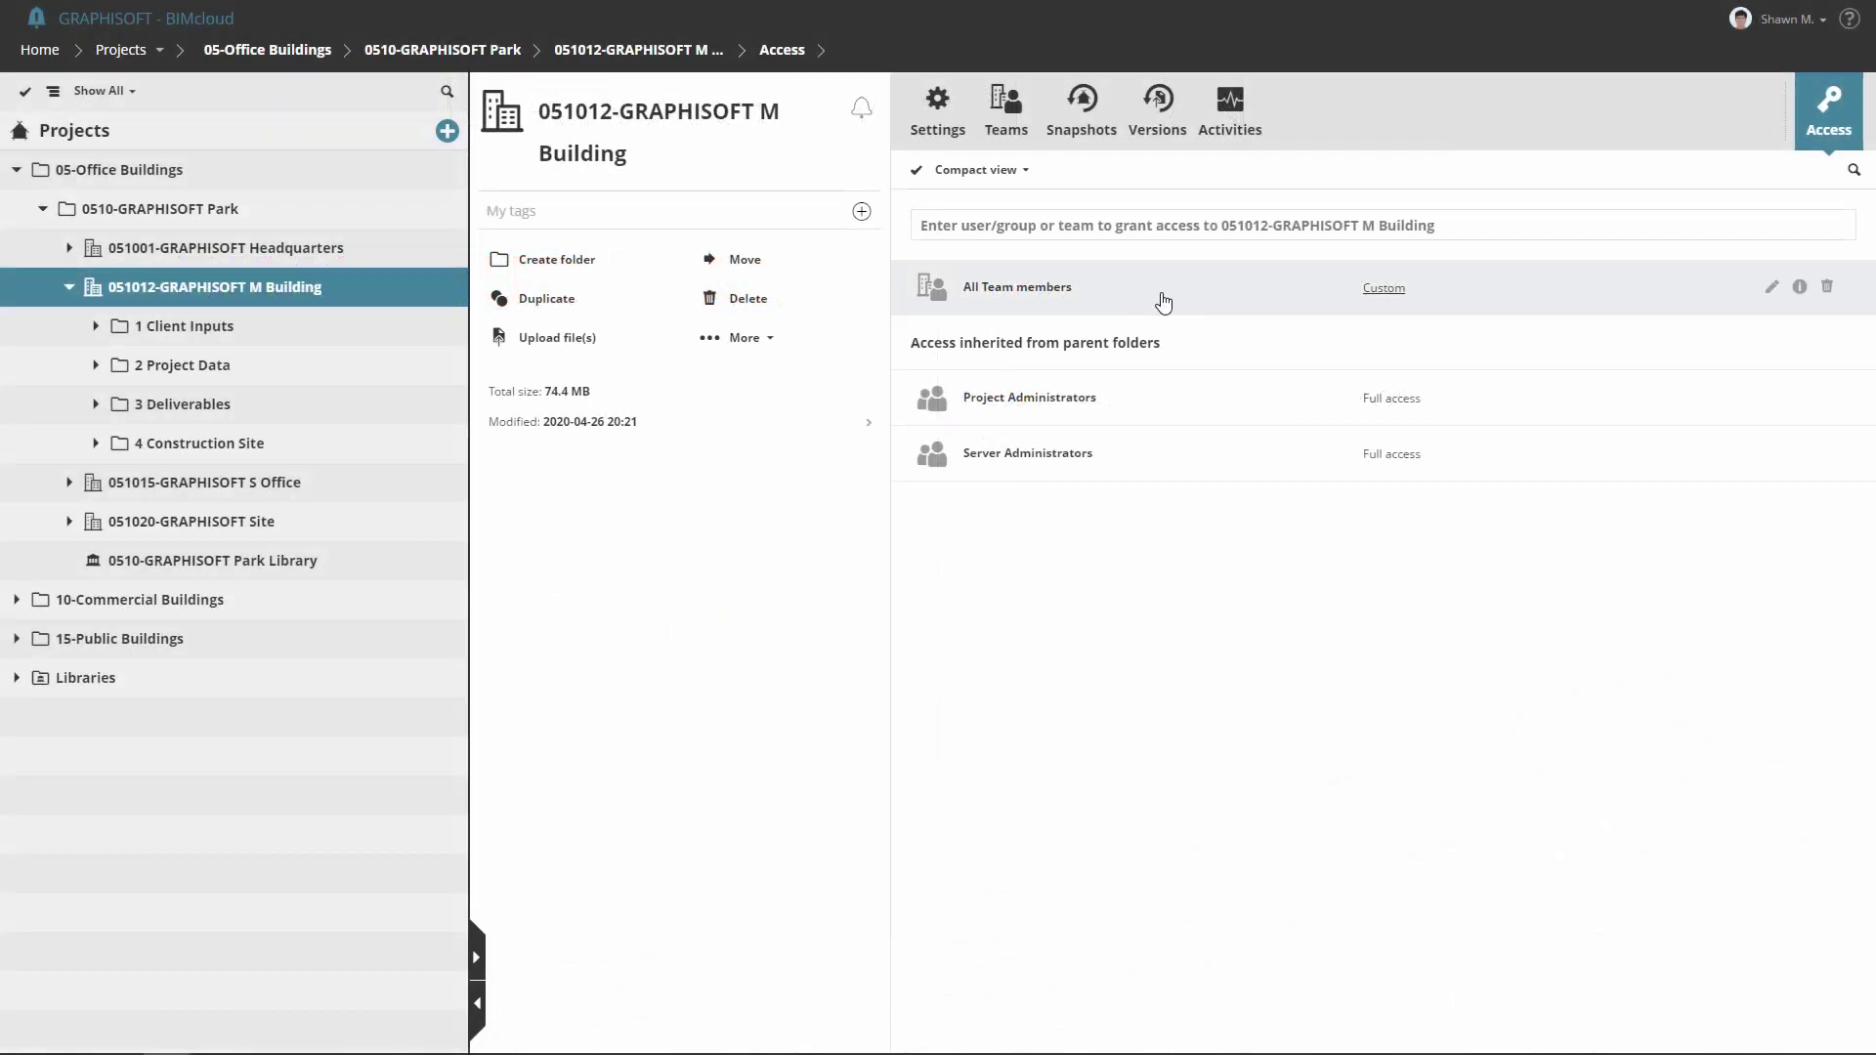
# Check access permissions of 1 Client Inputs, 2 Project Data and 3 Deliverables.
pyautogui.click(415, 326)
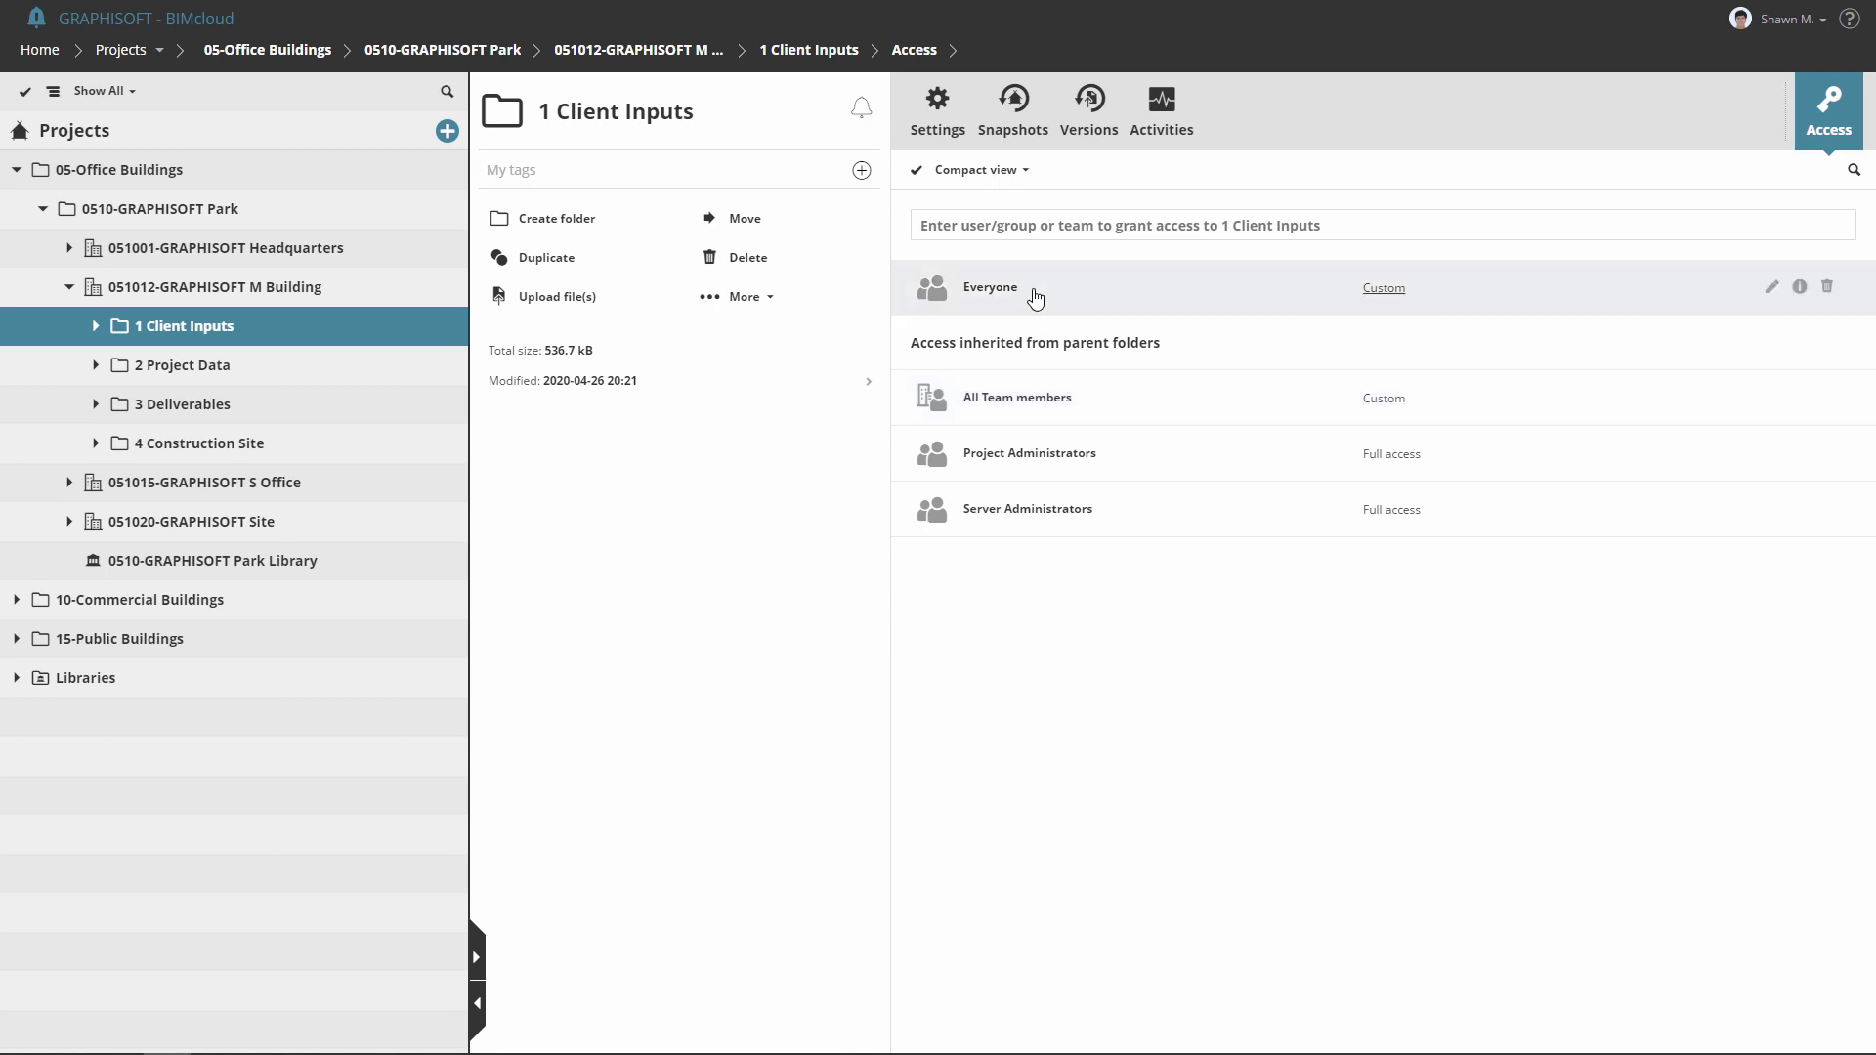
pyautogui.click(345, 373)
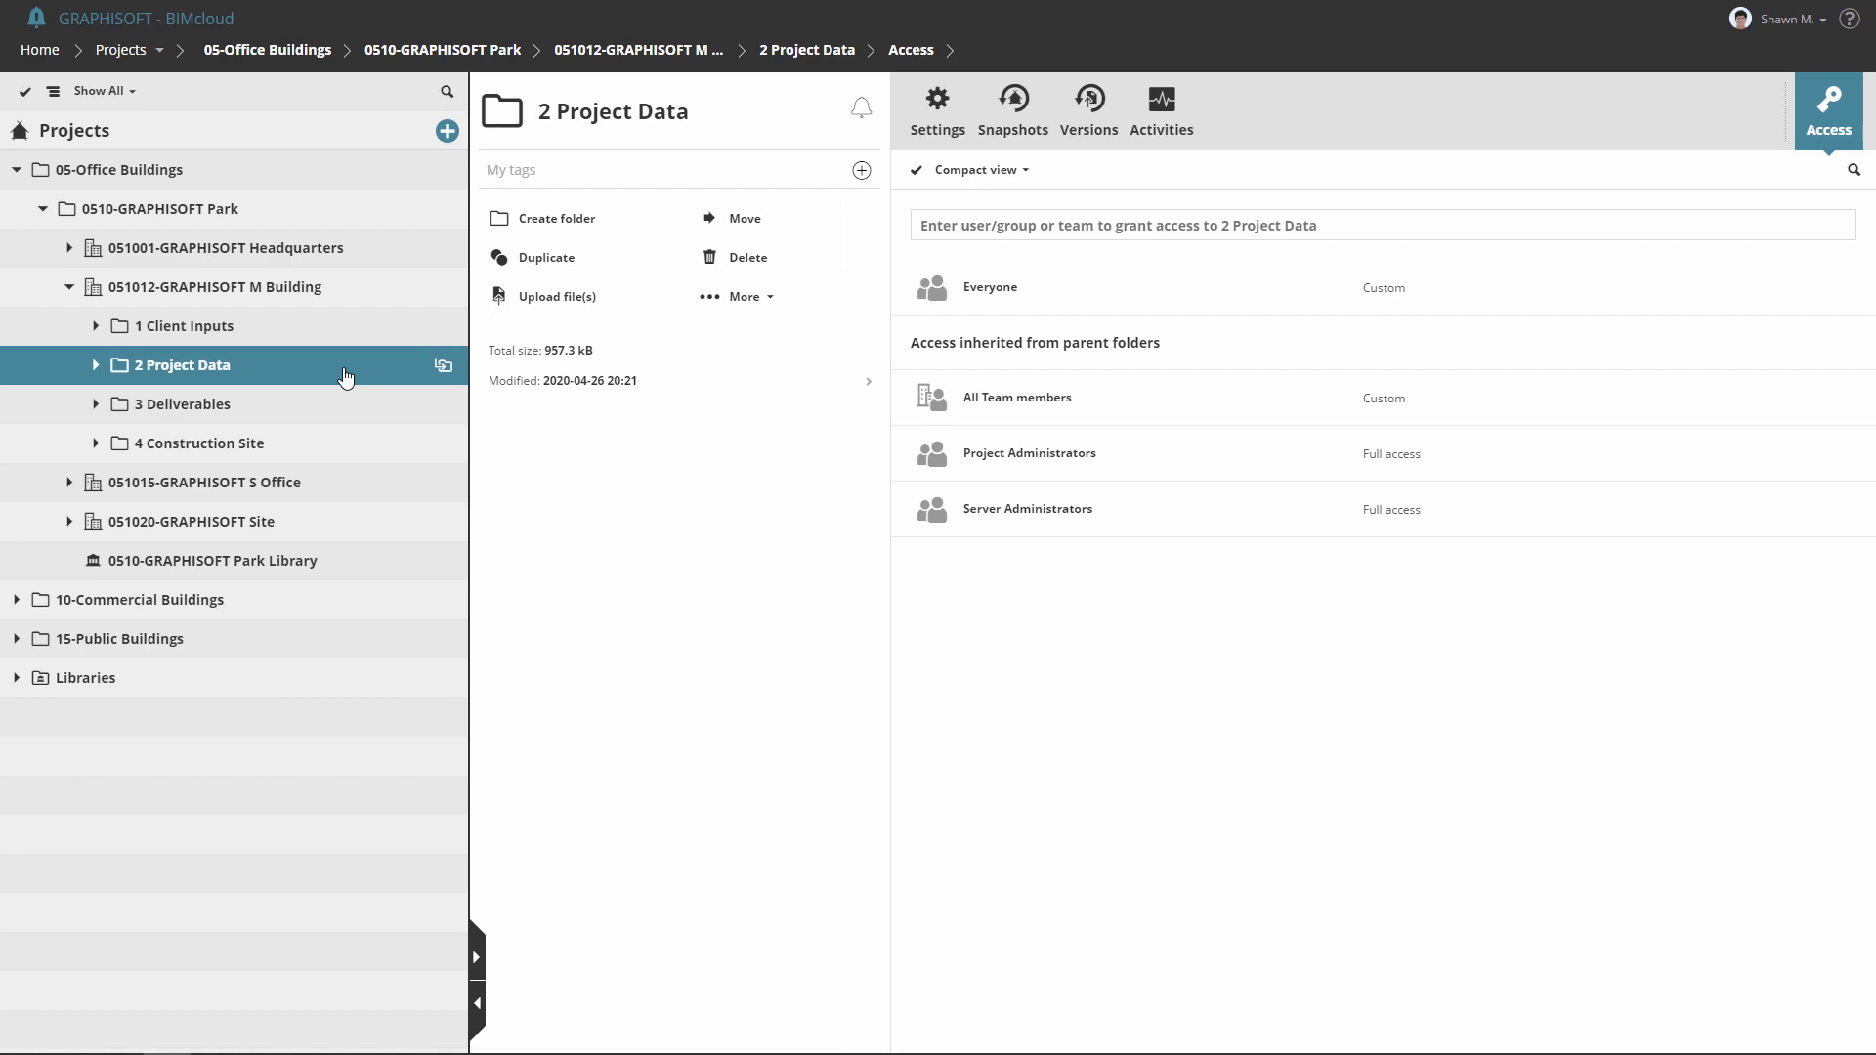
pyautogui.click(338, 405)
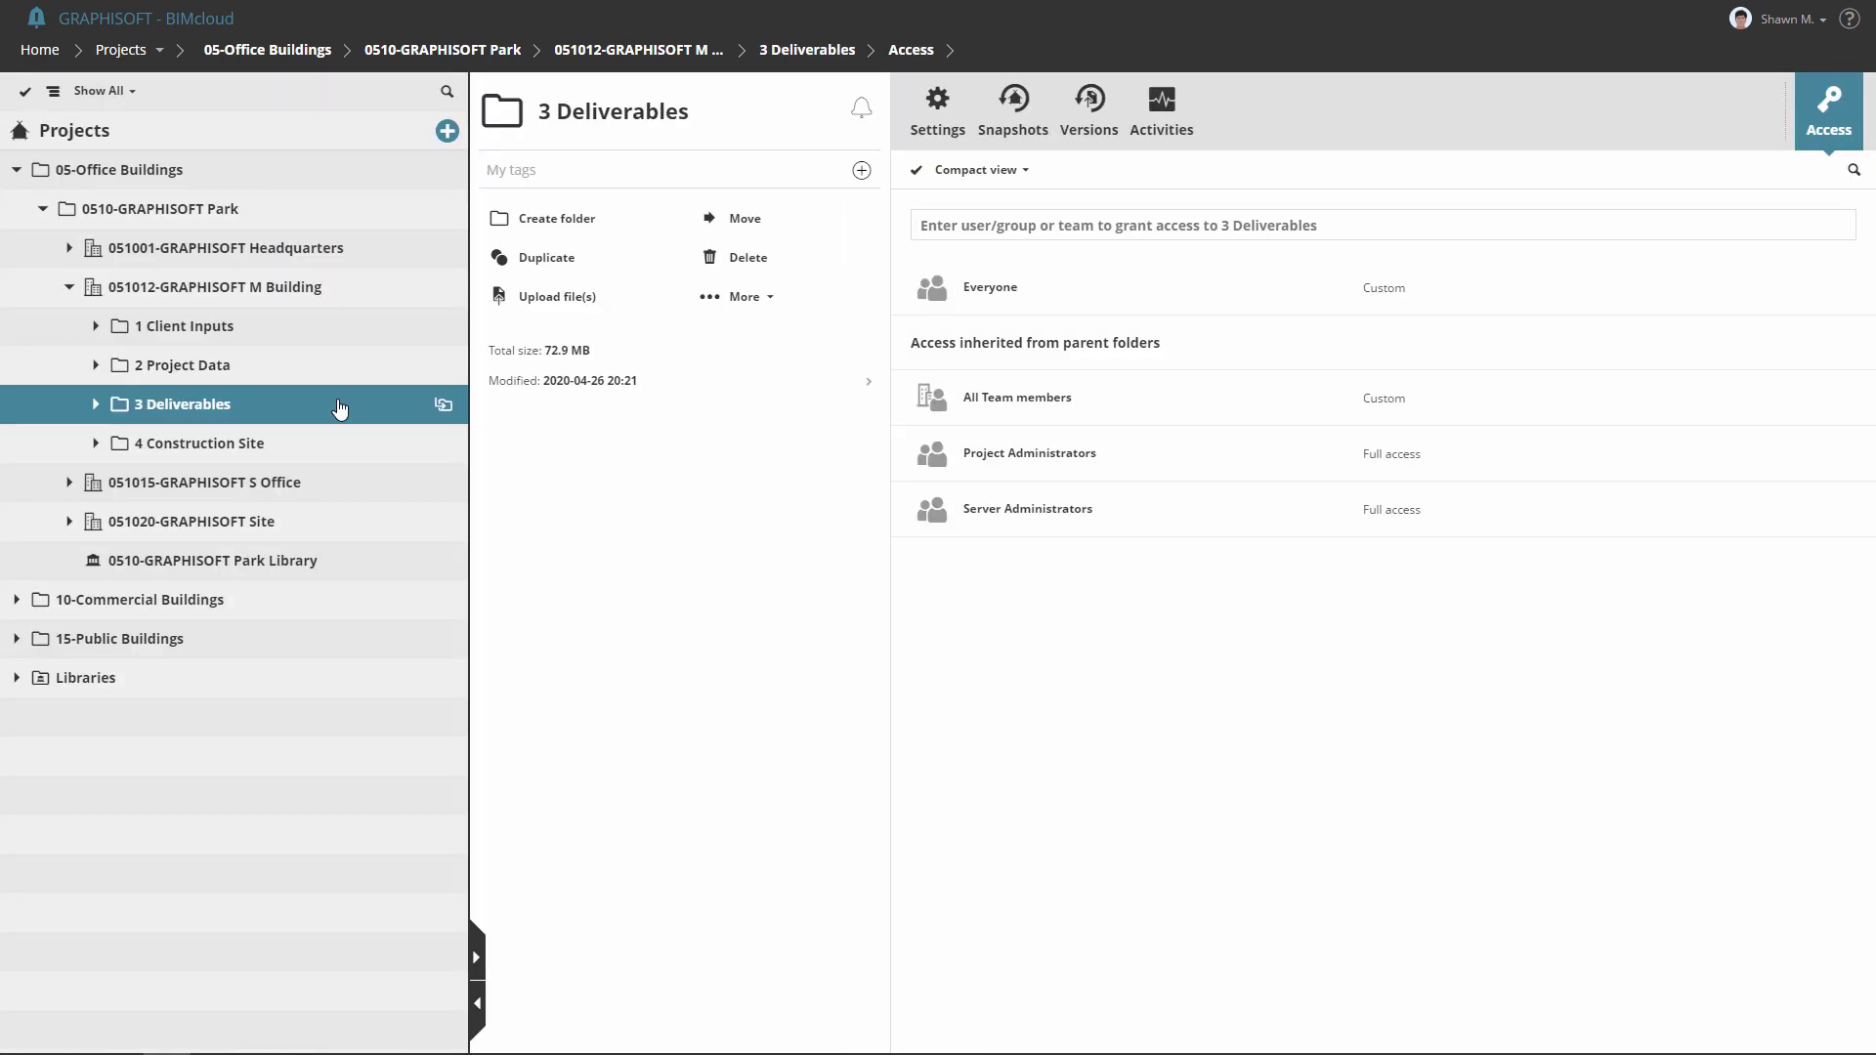
# Remove All Team members from the M Building project's access list.
pyautogui.click(340, 443)
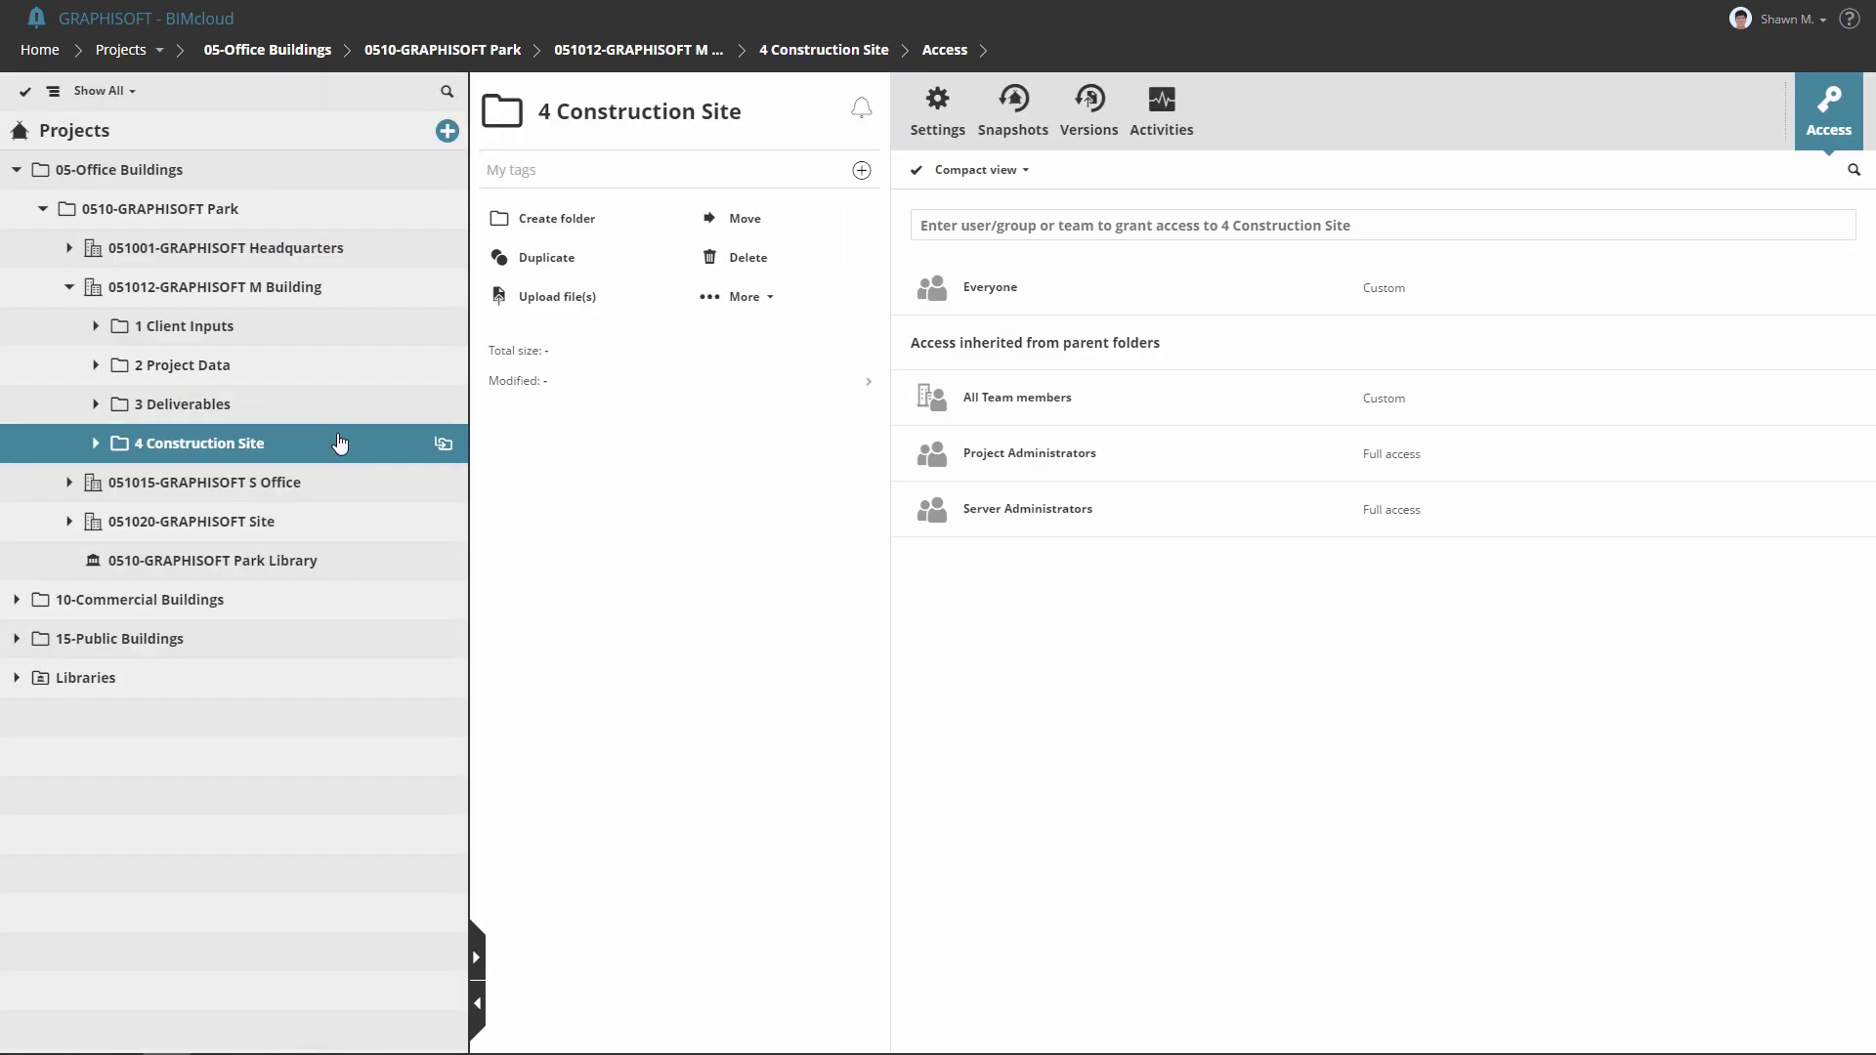
pyautogui.click(301, 288)
pyautogui.moveTo(1622, 291)
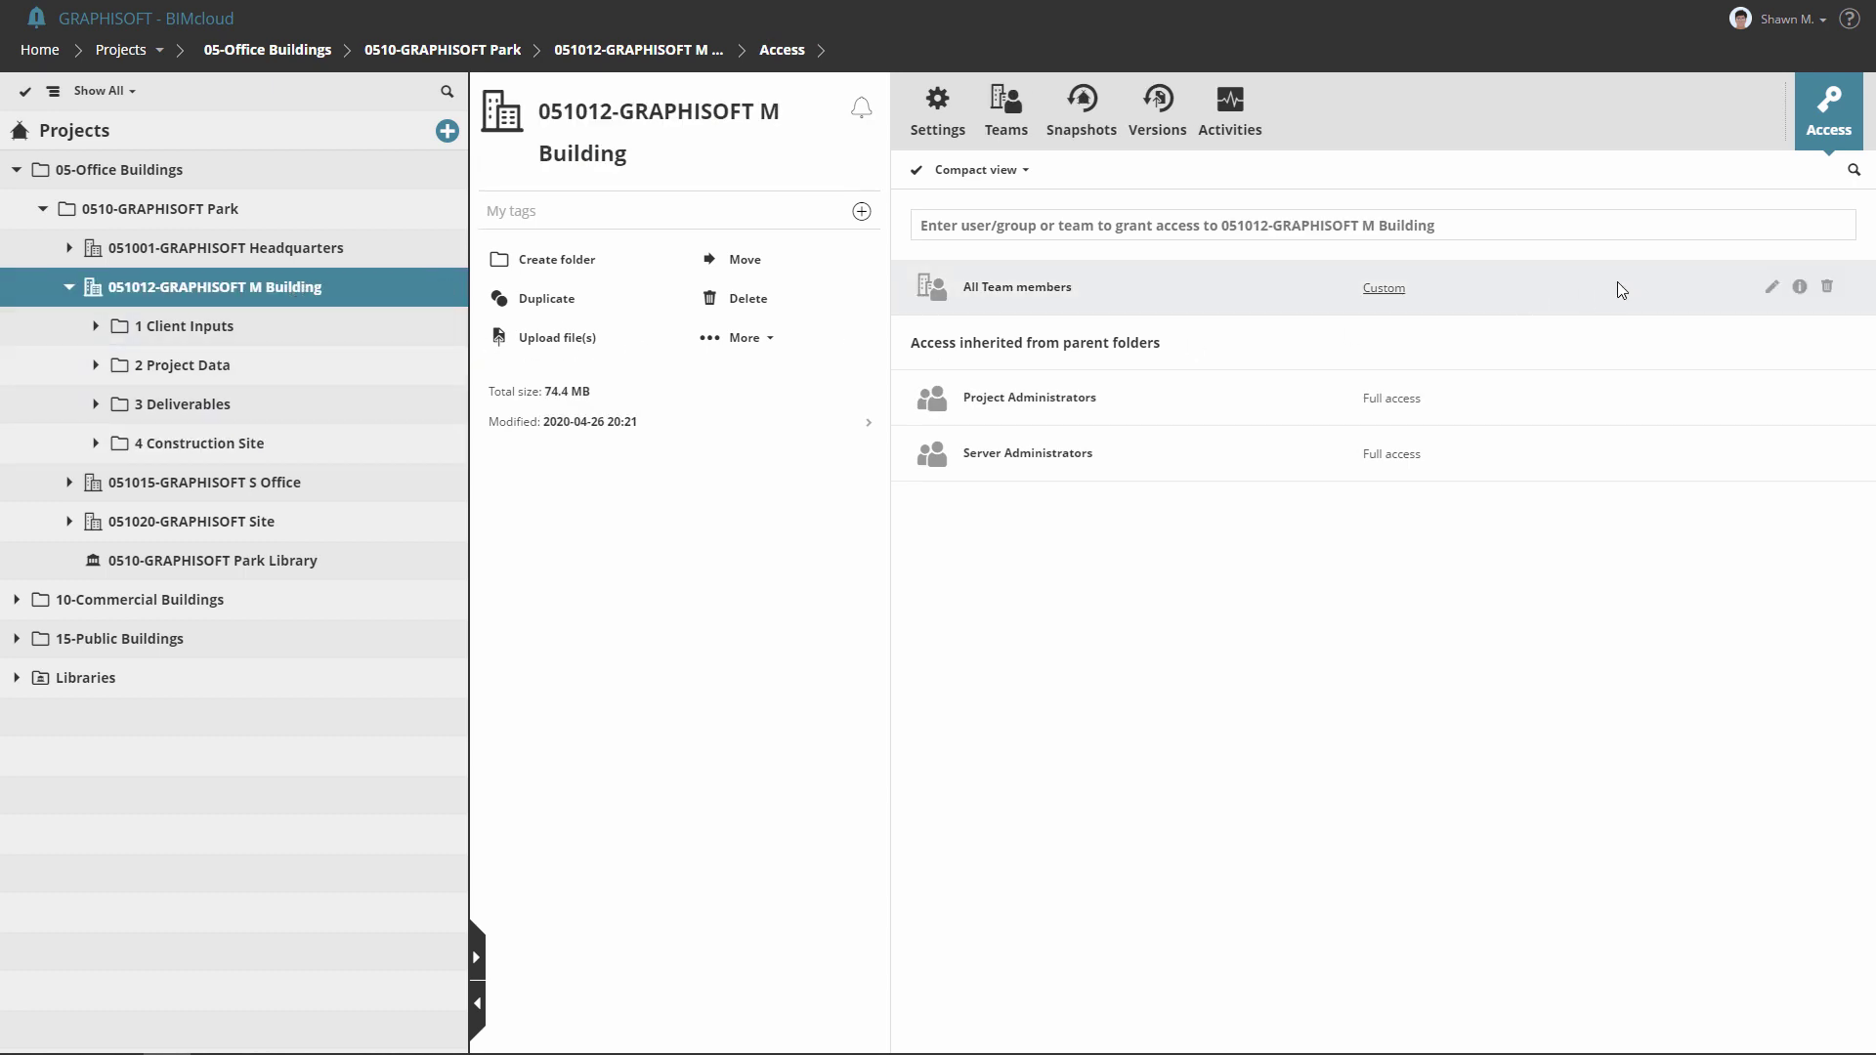
pyautogui.click(1829, 287)
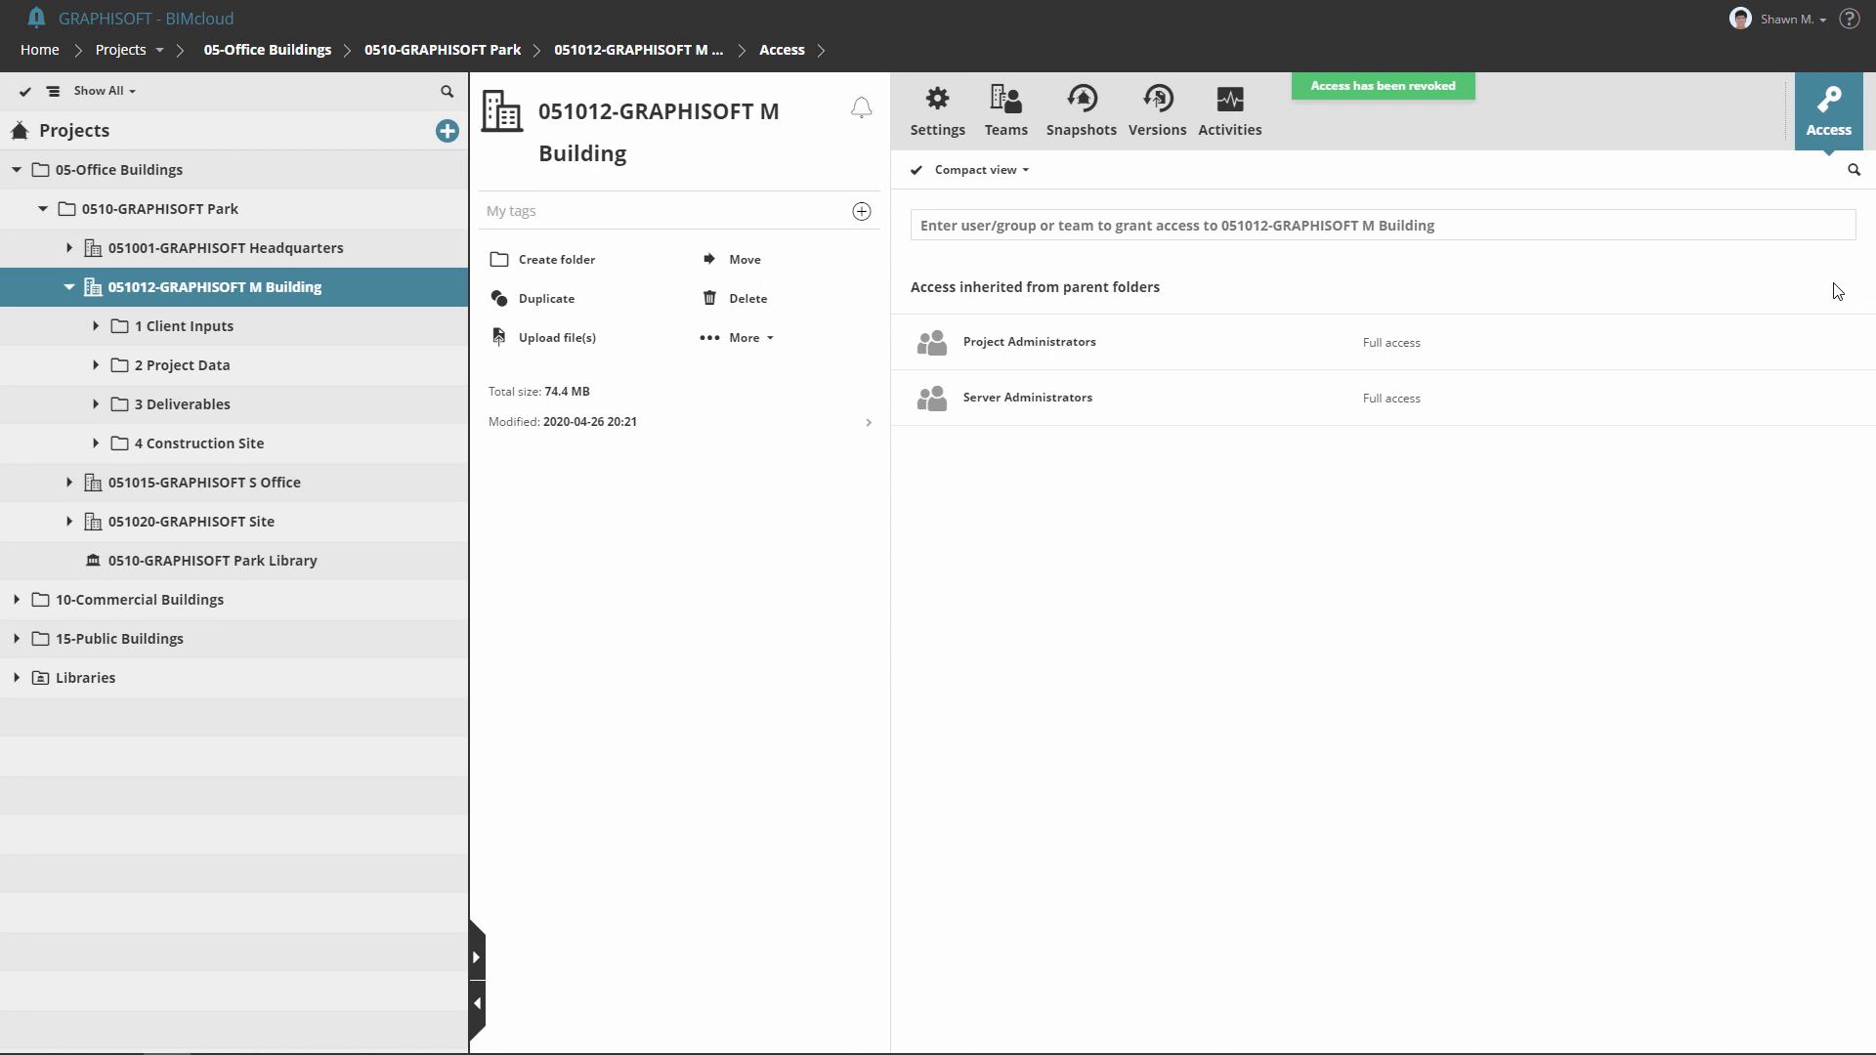
# On 1 Client Inputs, remove Everyone and give Client the 14 Full access role.
pyautogui.click(305, 326)
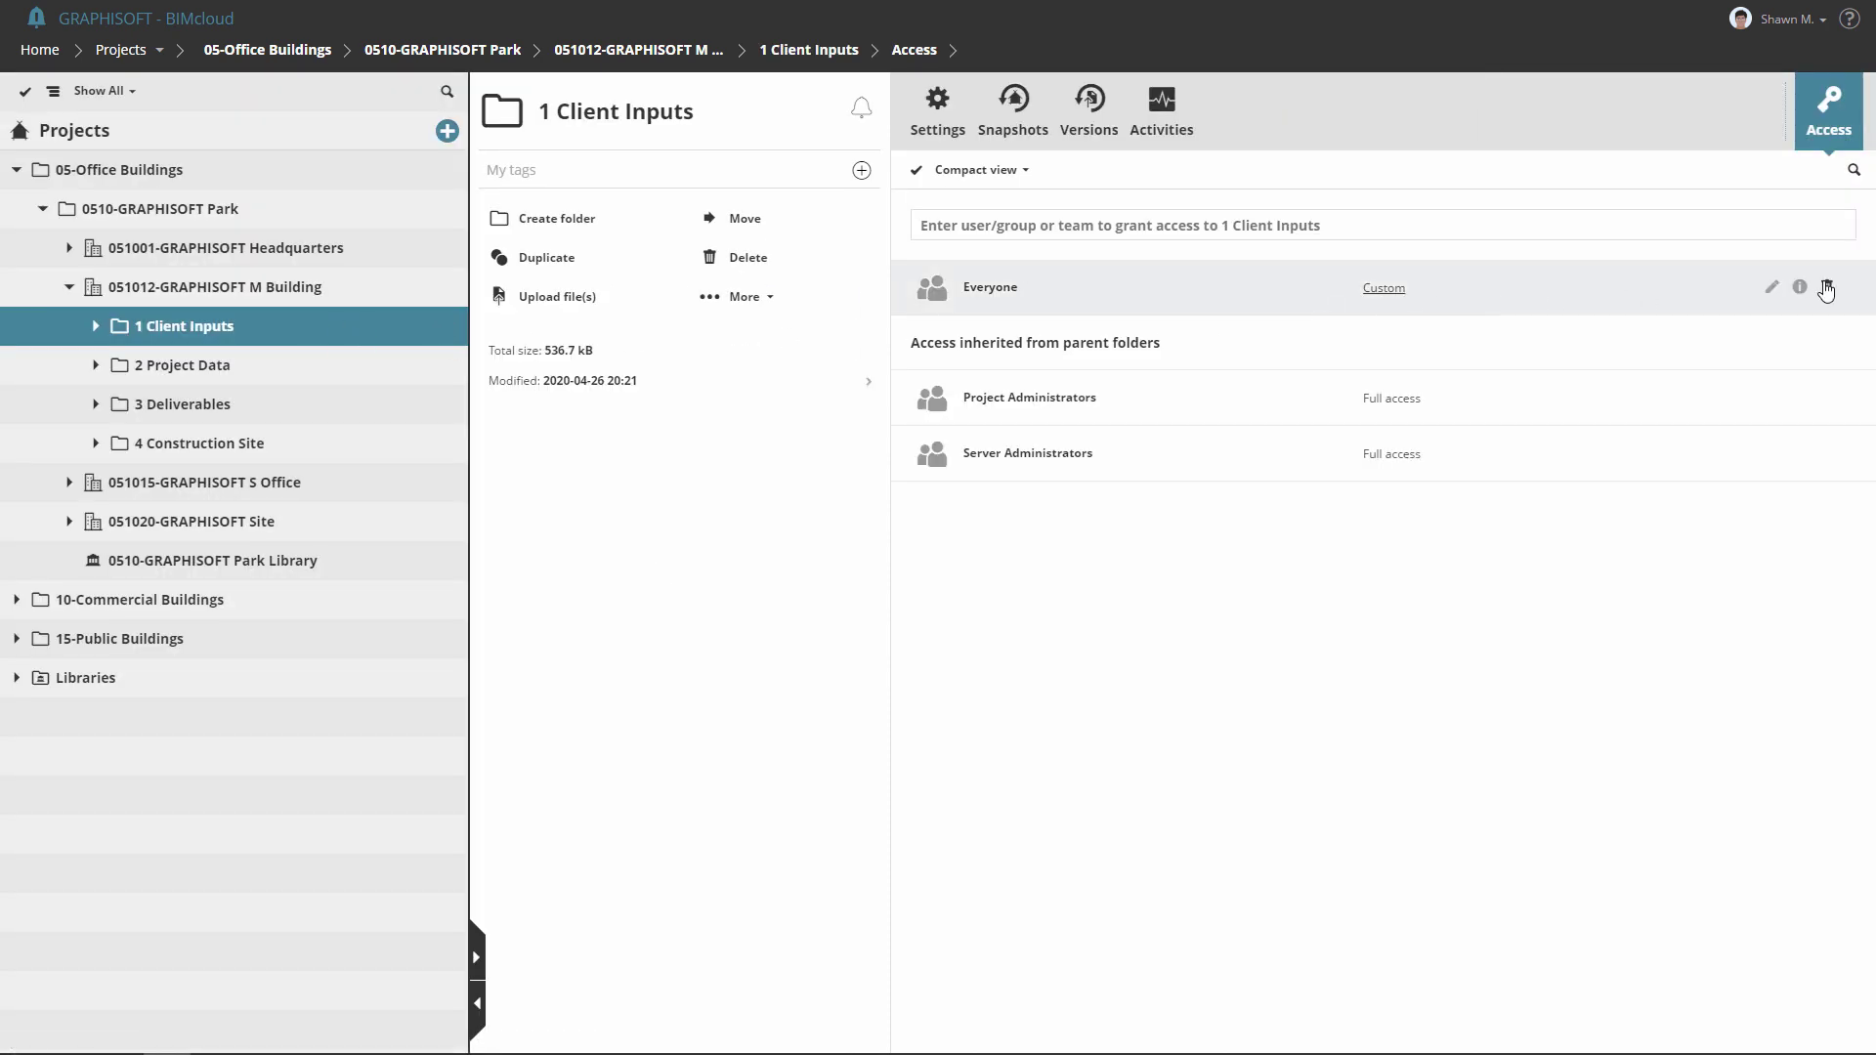
pyautogui.click(1826, 288)
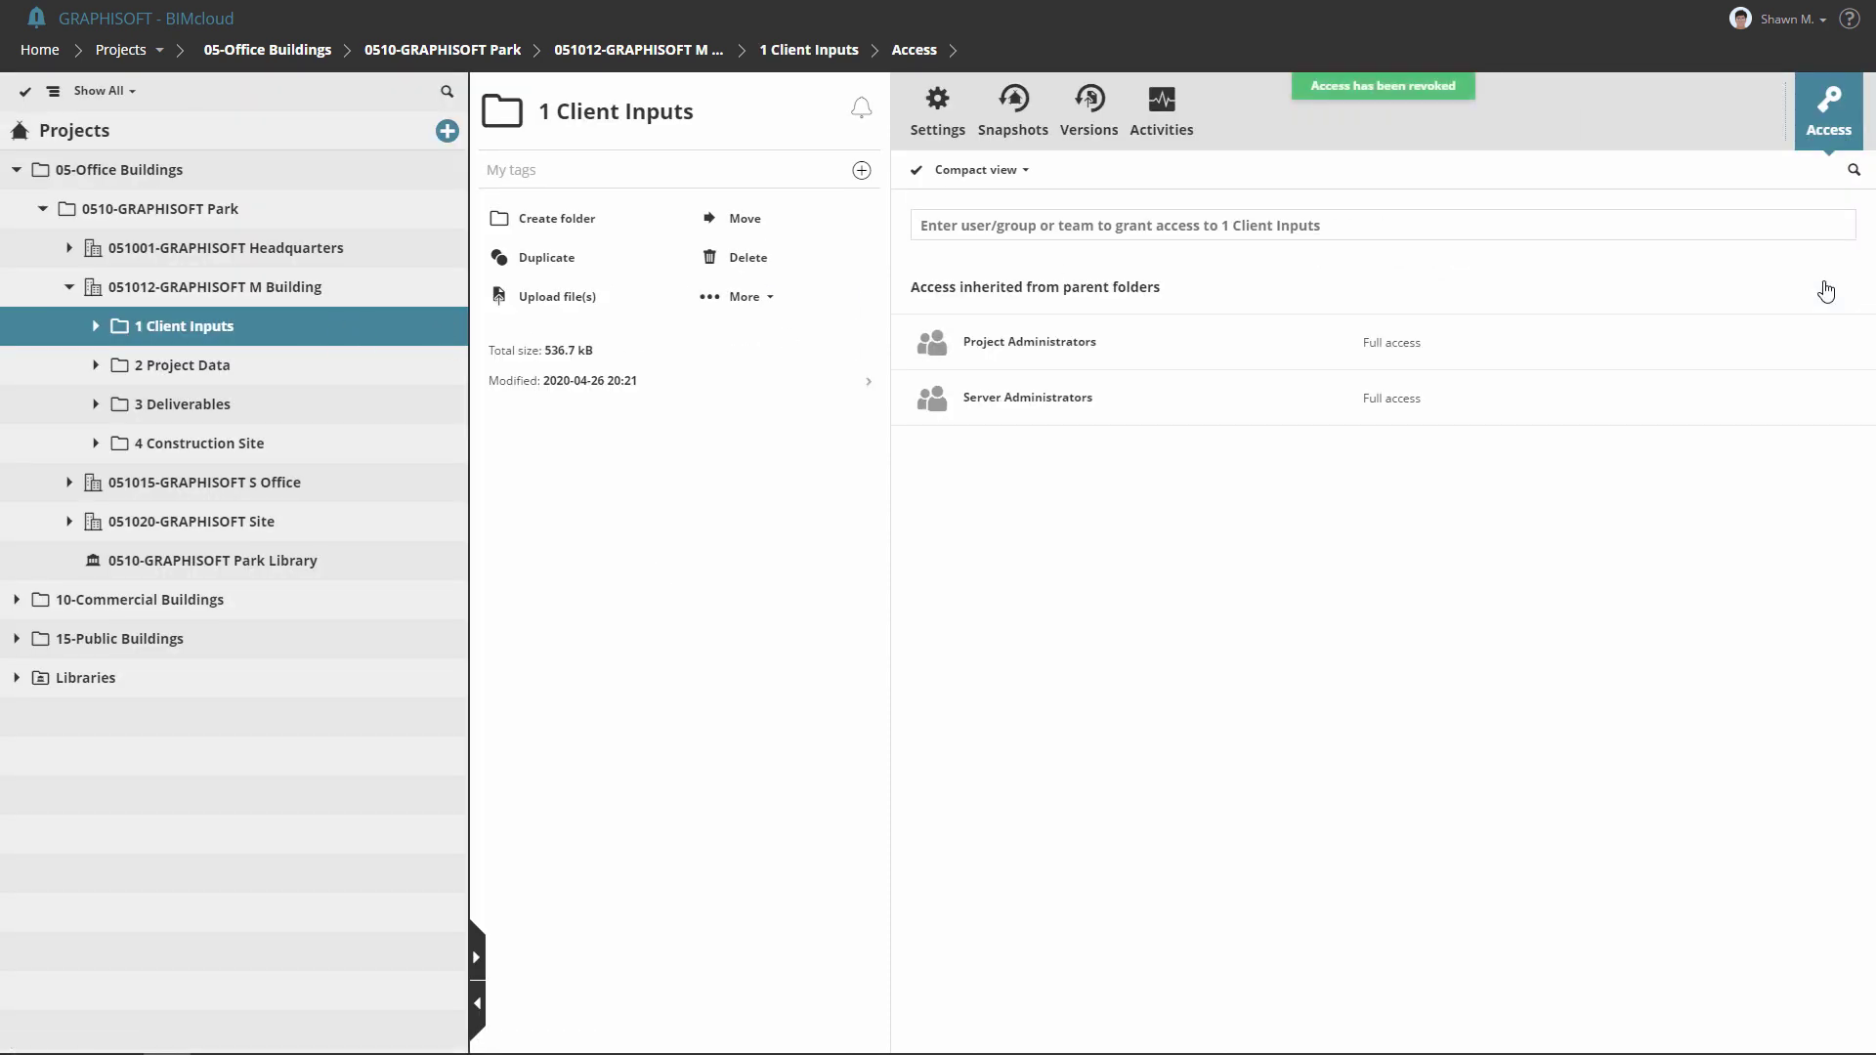
pyautogui.click(1062, 221)
pyautogui.write('cl')
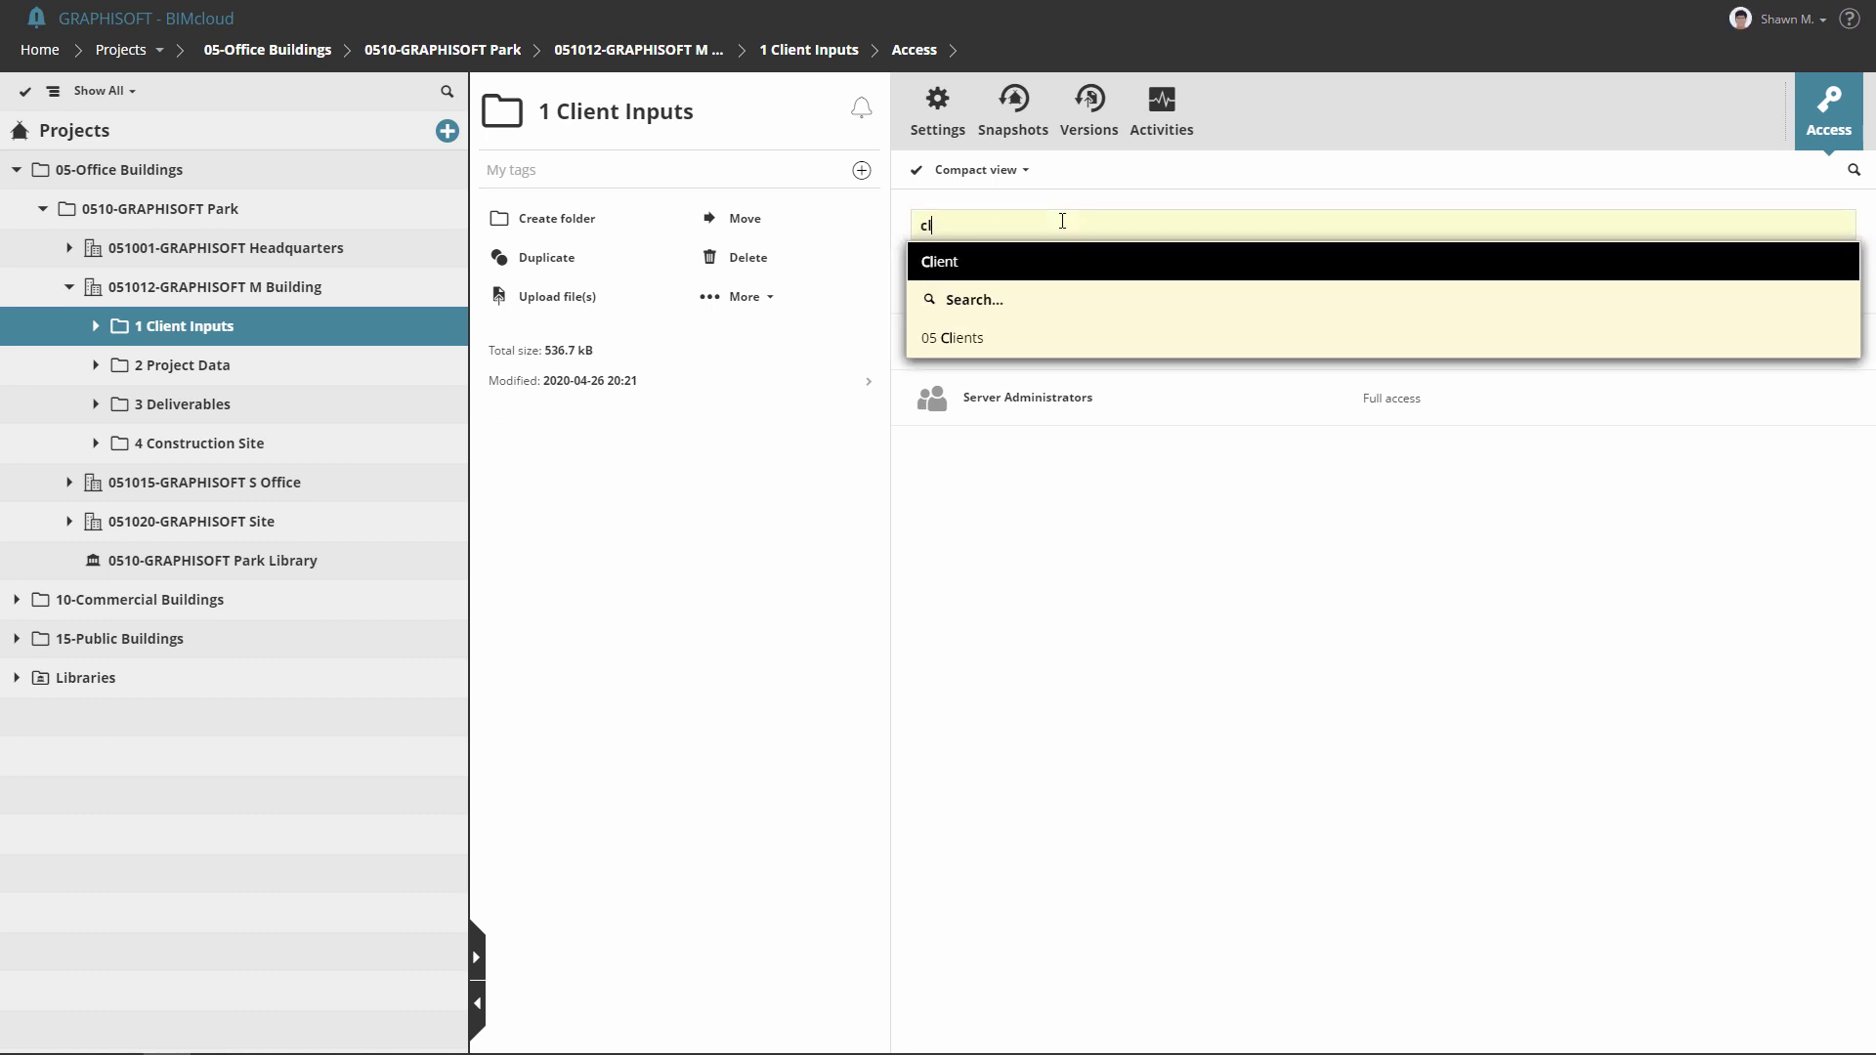
pyautogui.click(1052, 272)
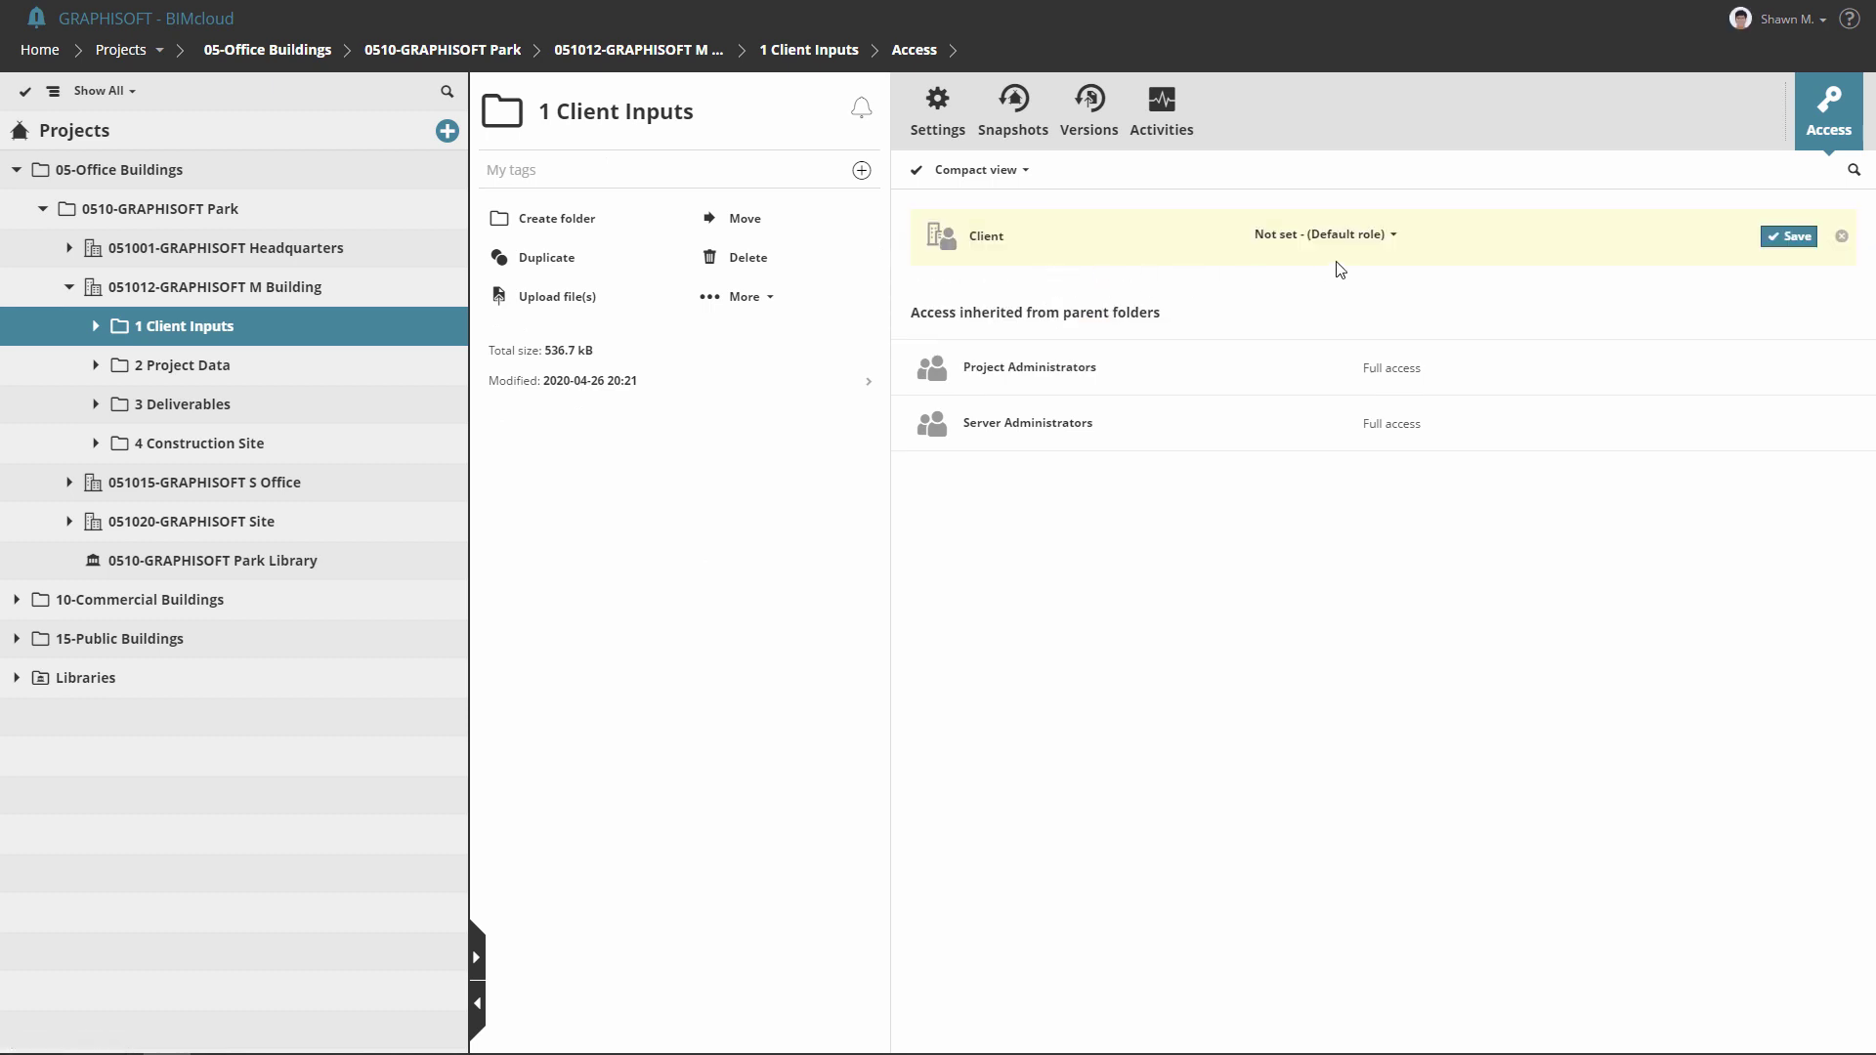
pyautogui.click(1392, 237)
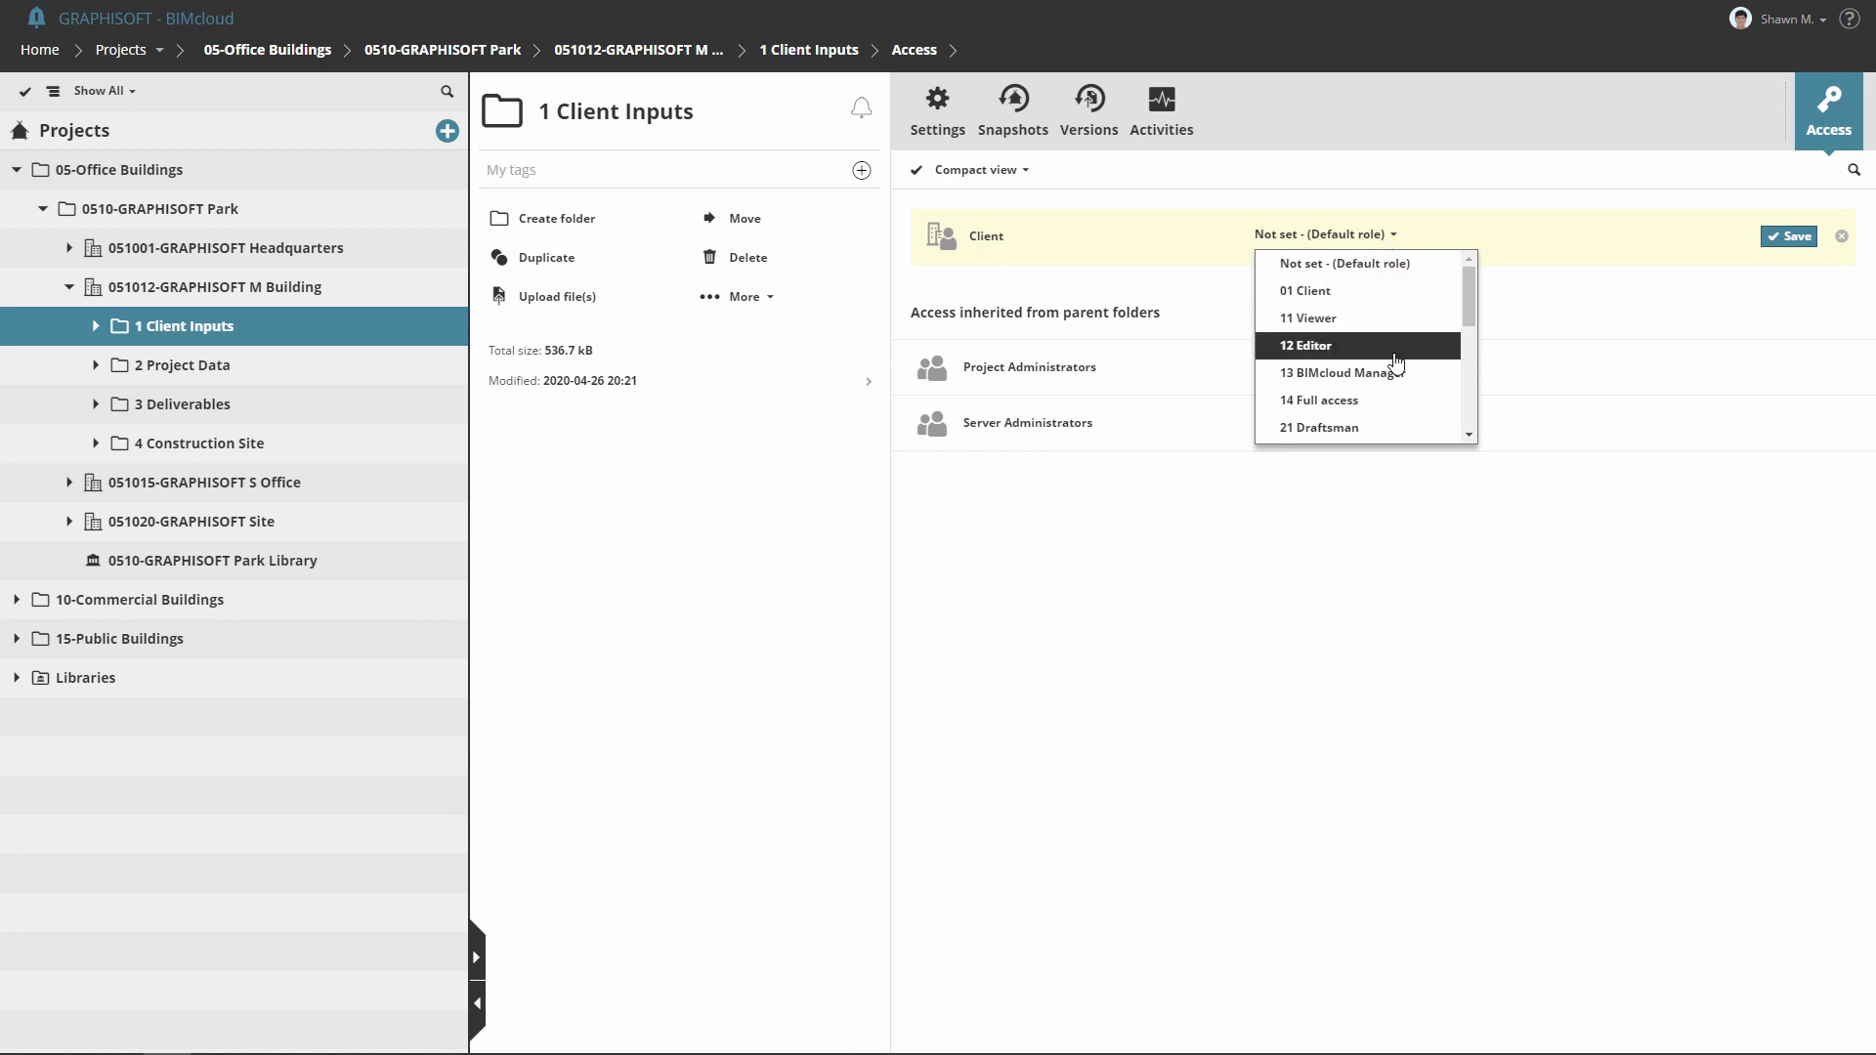
pyautogui.click(1402, 401)
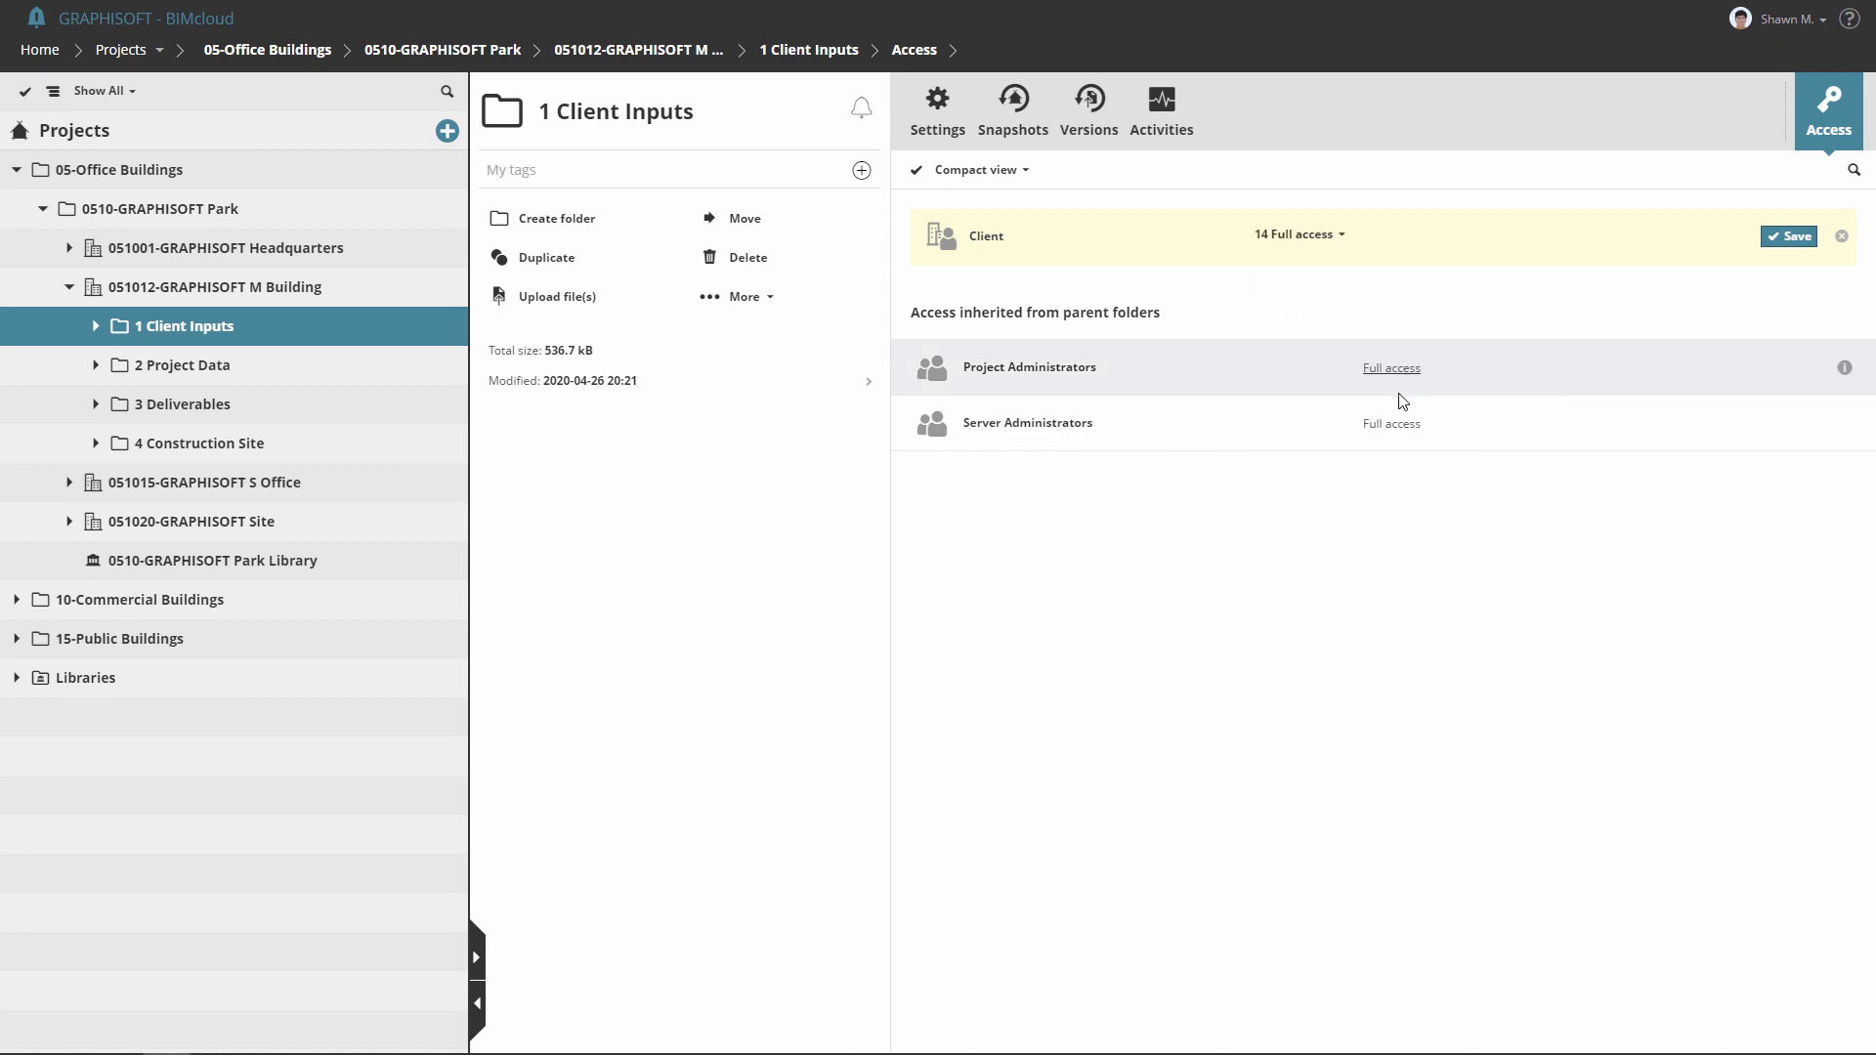
pyautogui.click(1789, 236)
# Add Client to 3 Deliverables with the 11 Viewer role.
pyautogui.click(308, 408)
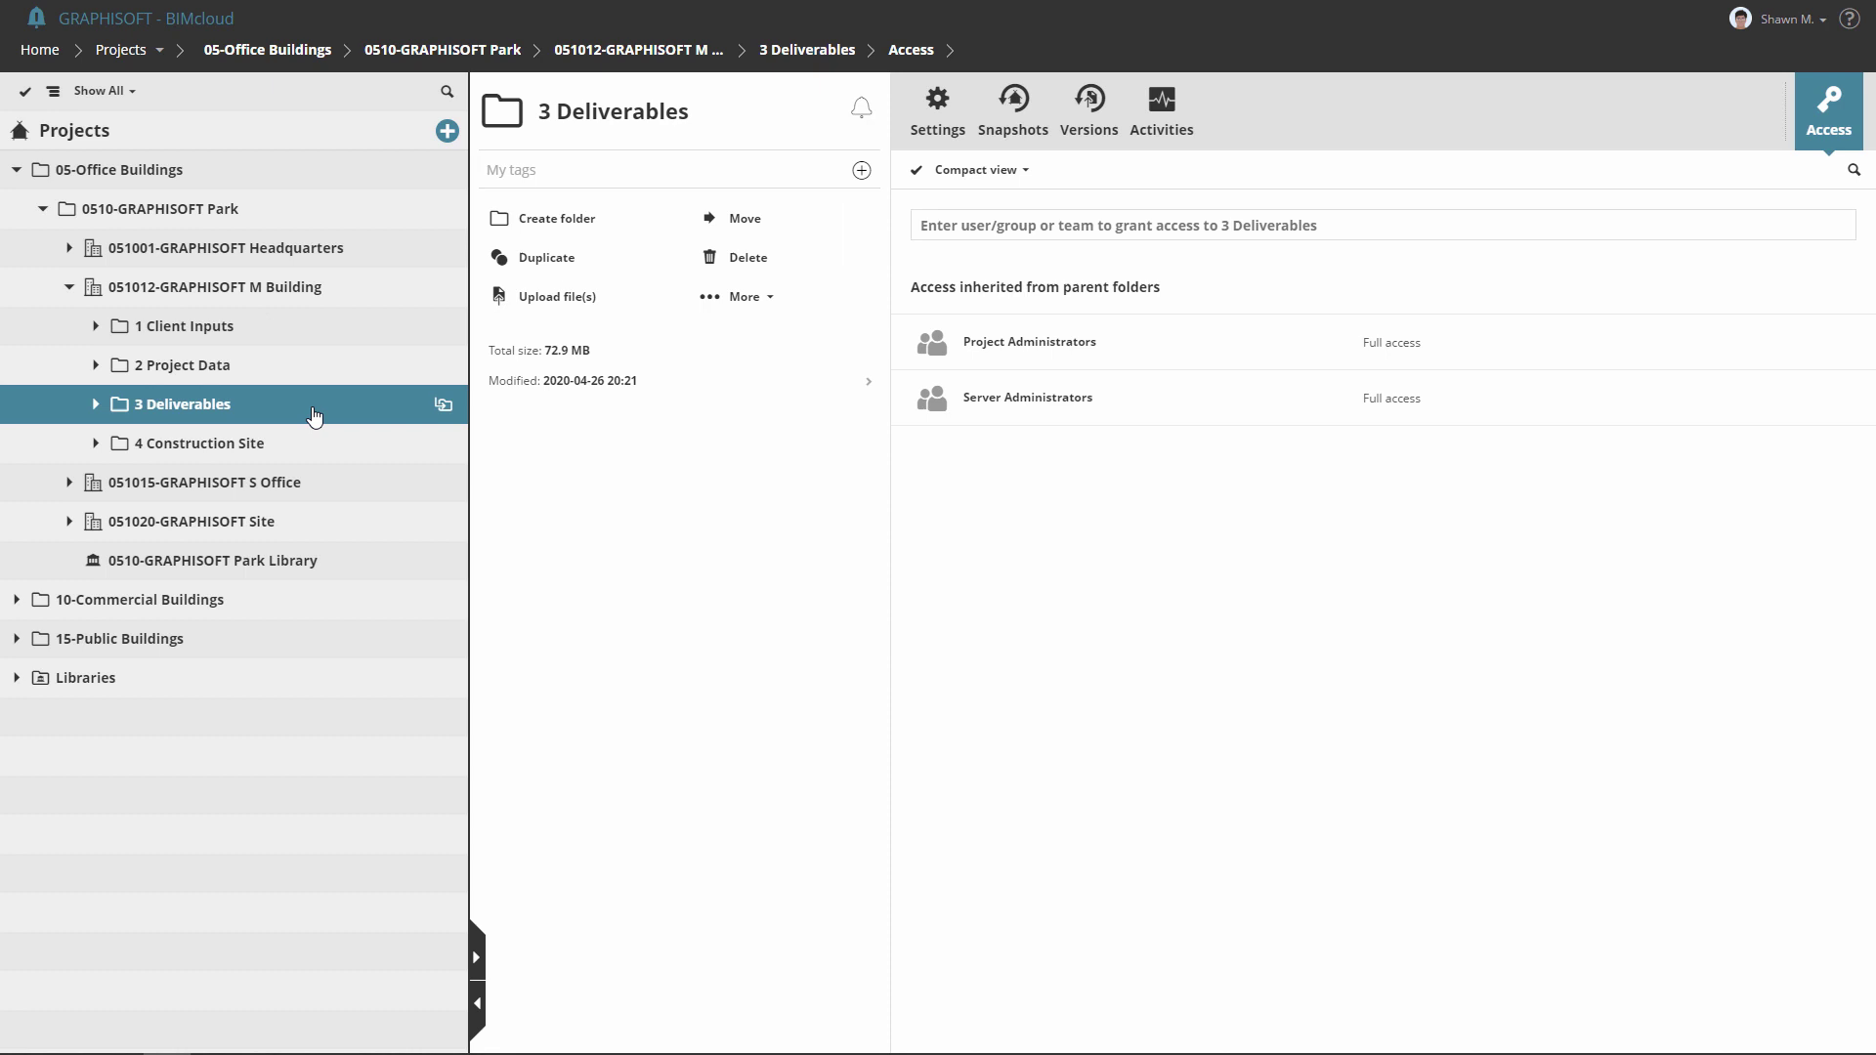
pyautogui.click(1077, 224)
pyautogui.write('cl')
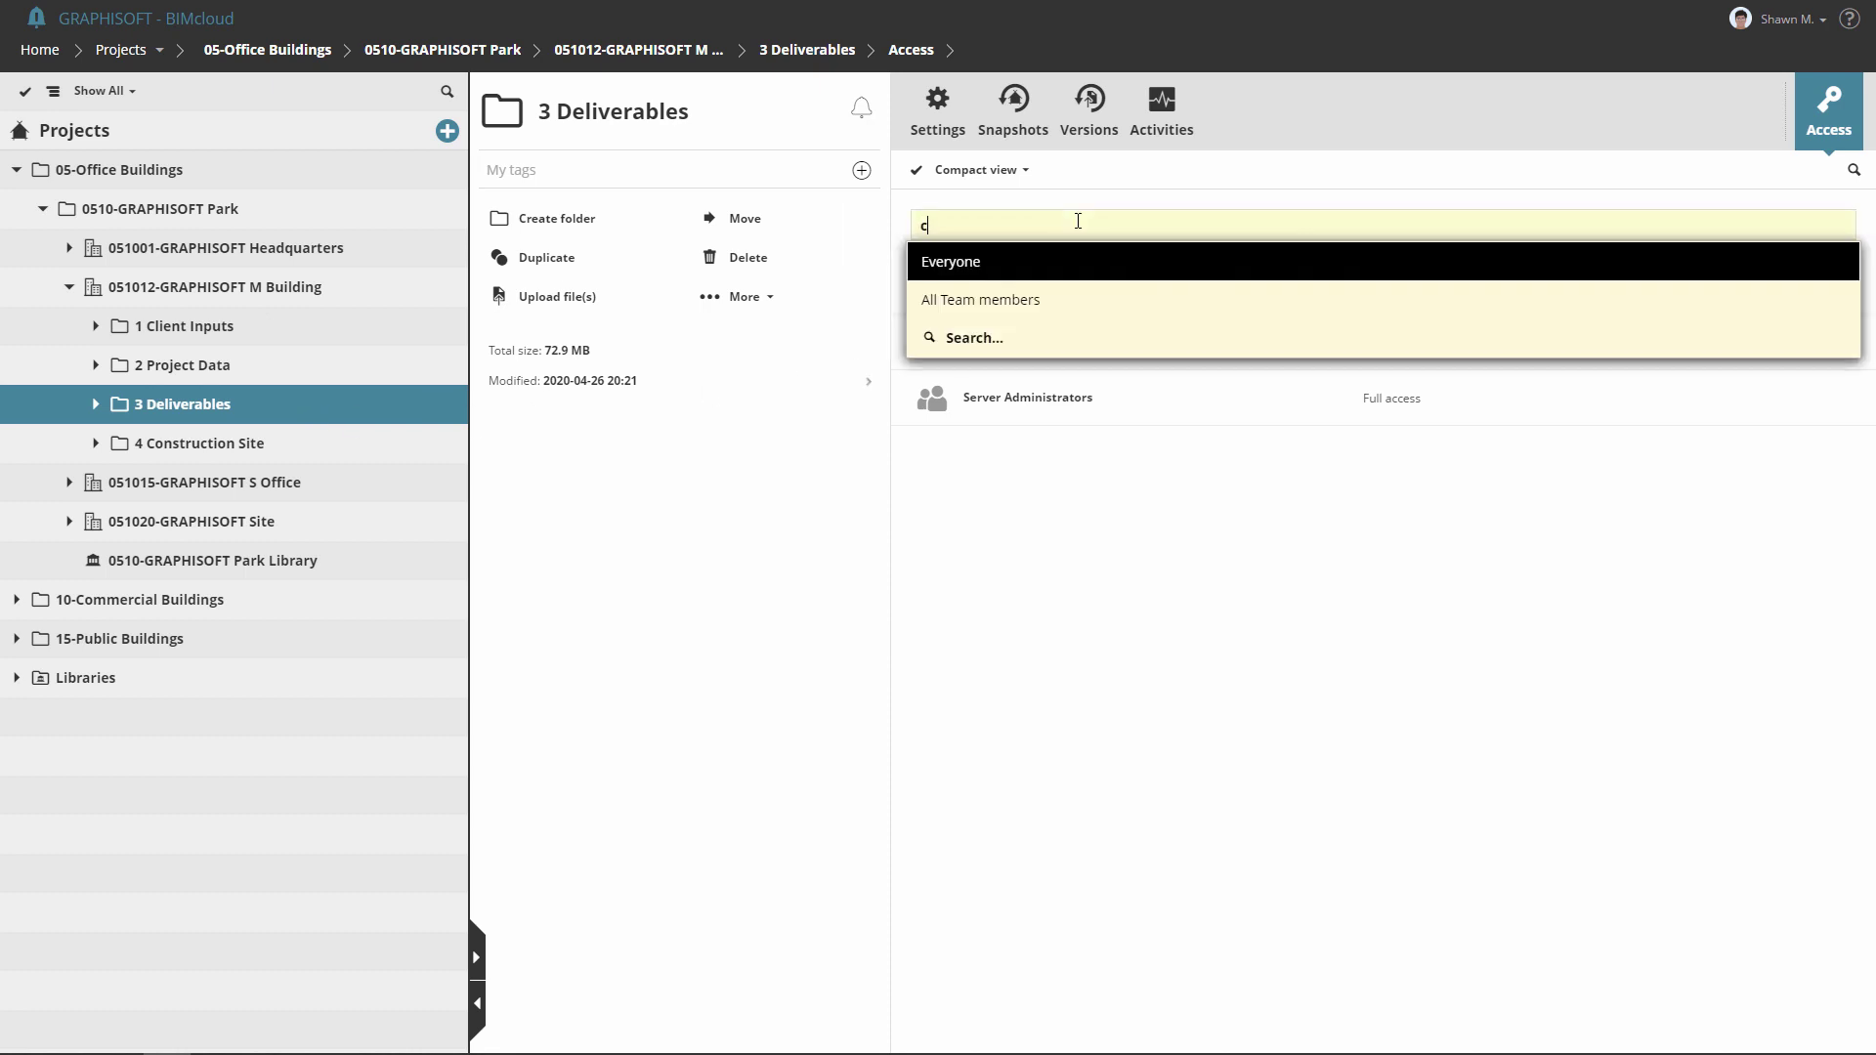
pyautogui.click(1077, 262)
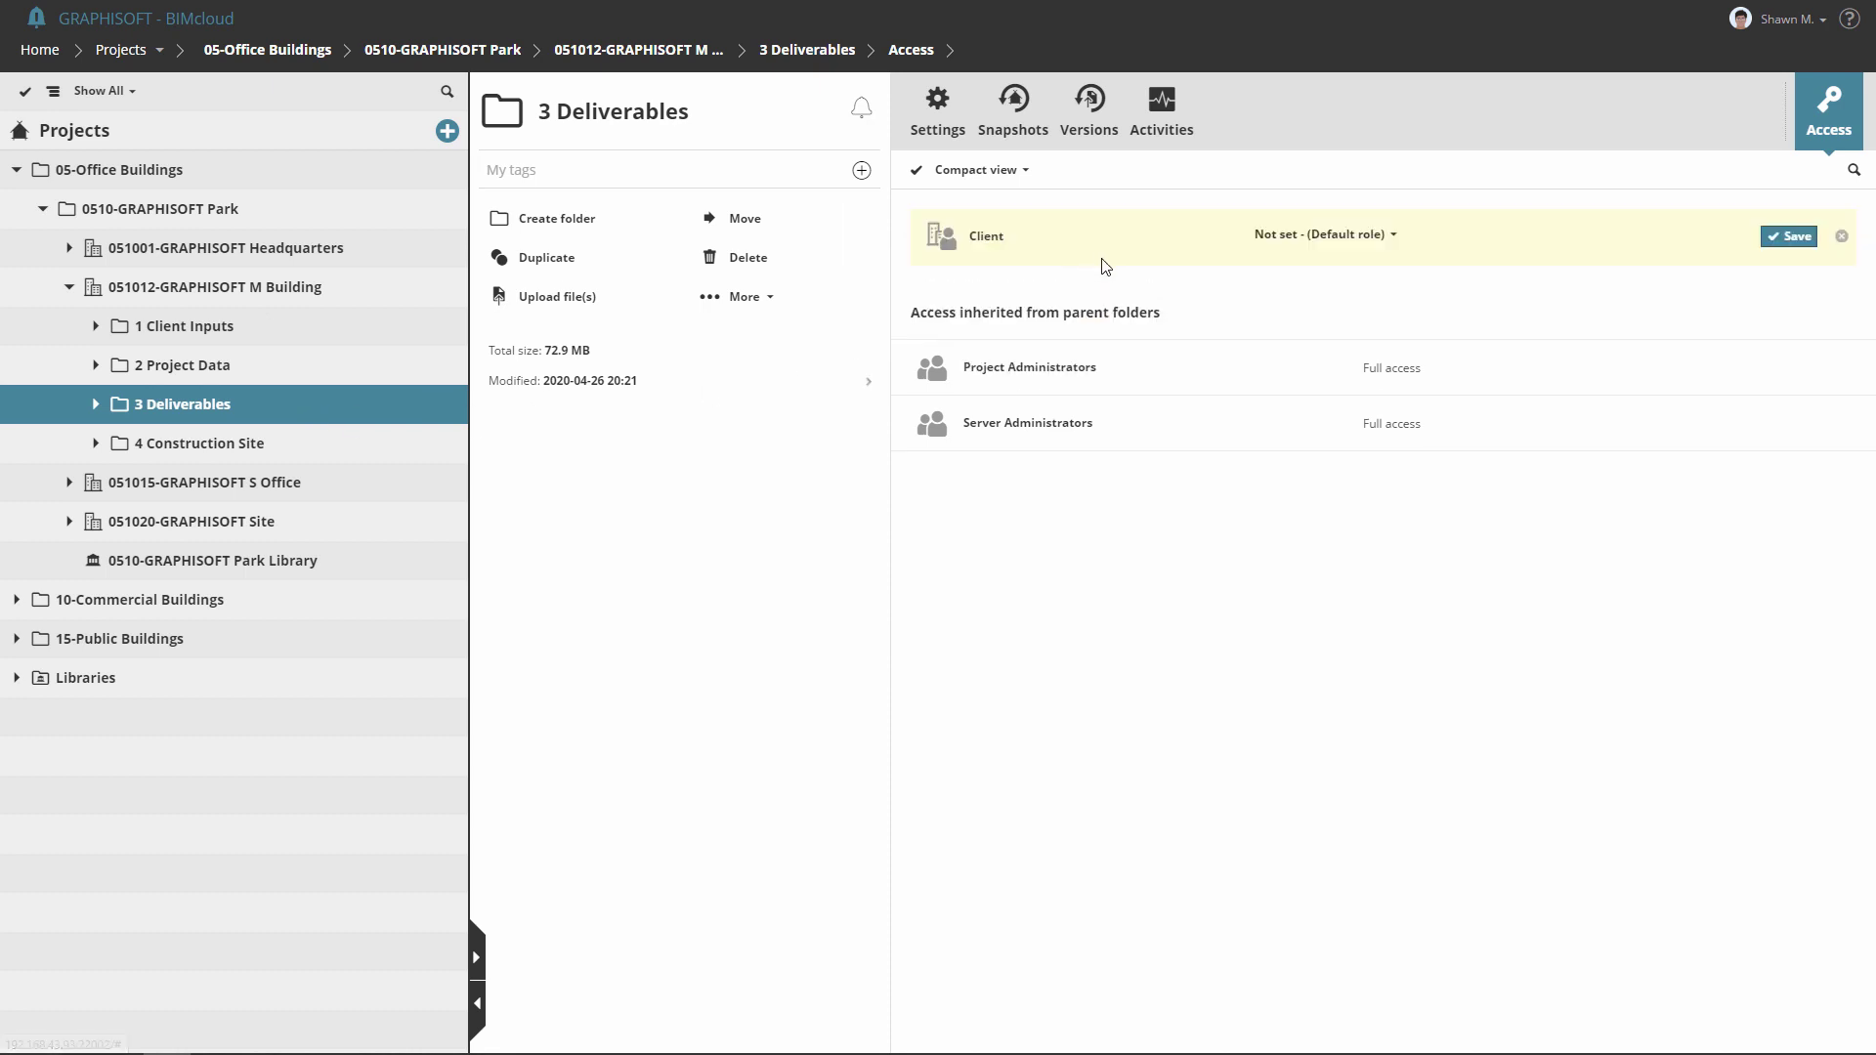
pyautogui.click(1393, 236)
pyautogui.click(1409, 320)
# Save Client's 11 Viewer access, test an upload to 1 Client Inputs, and download 3 Deliverables.
pyautogui.click(1790, 237)
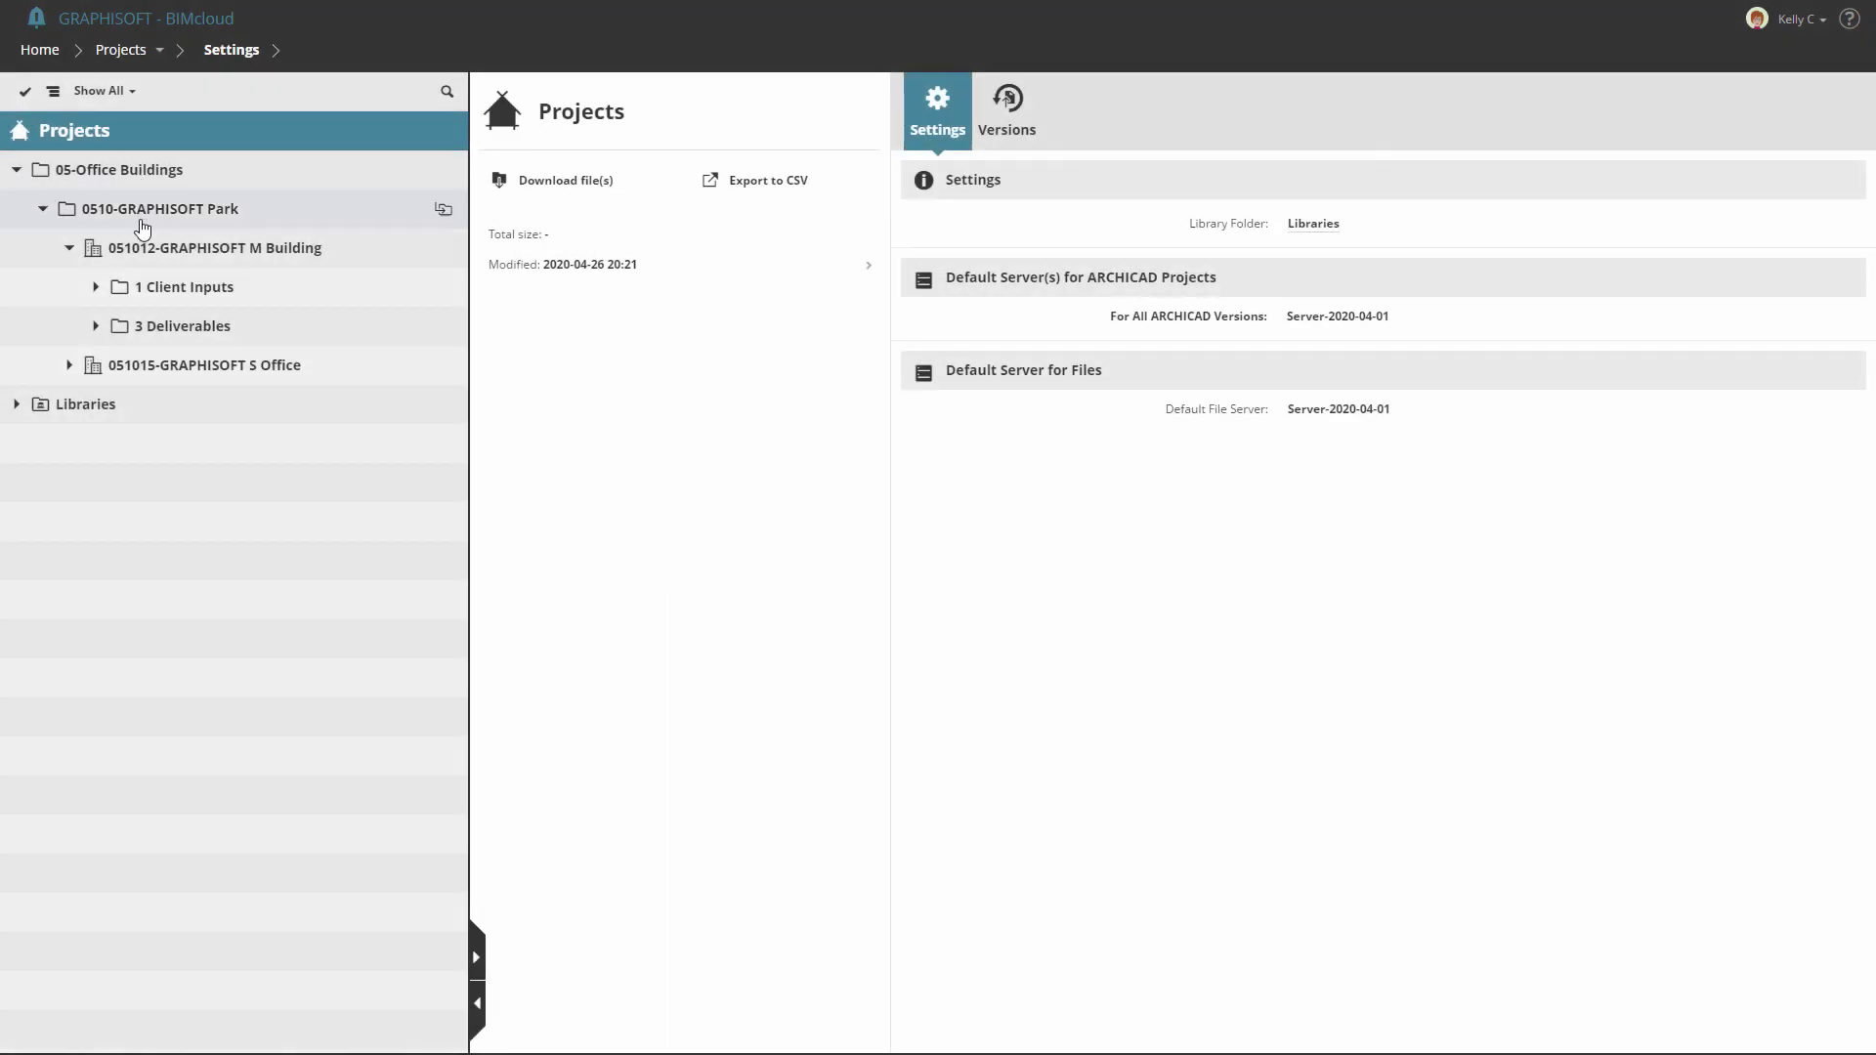
pyautogui.click(161, 287)
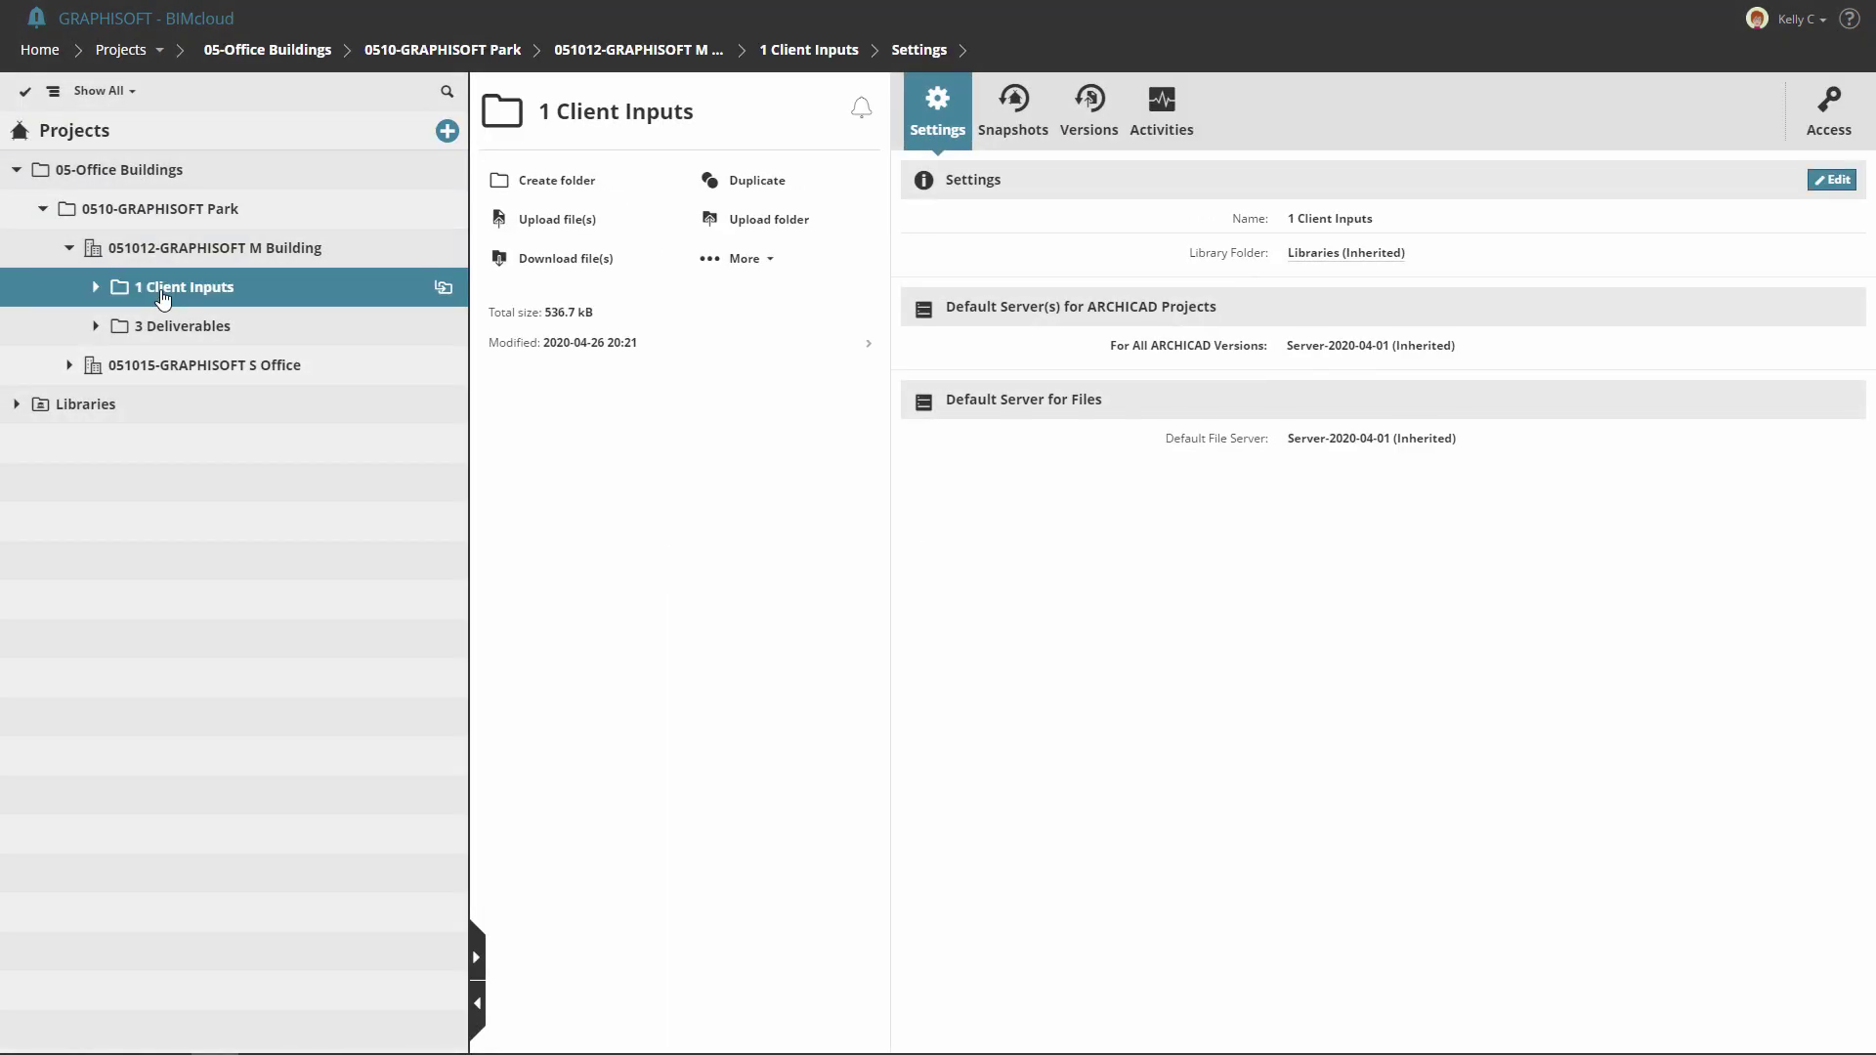
pyautogui.click(748, 222)
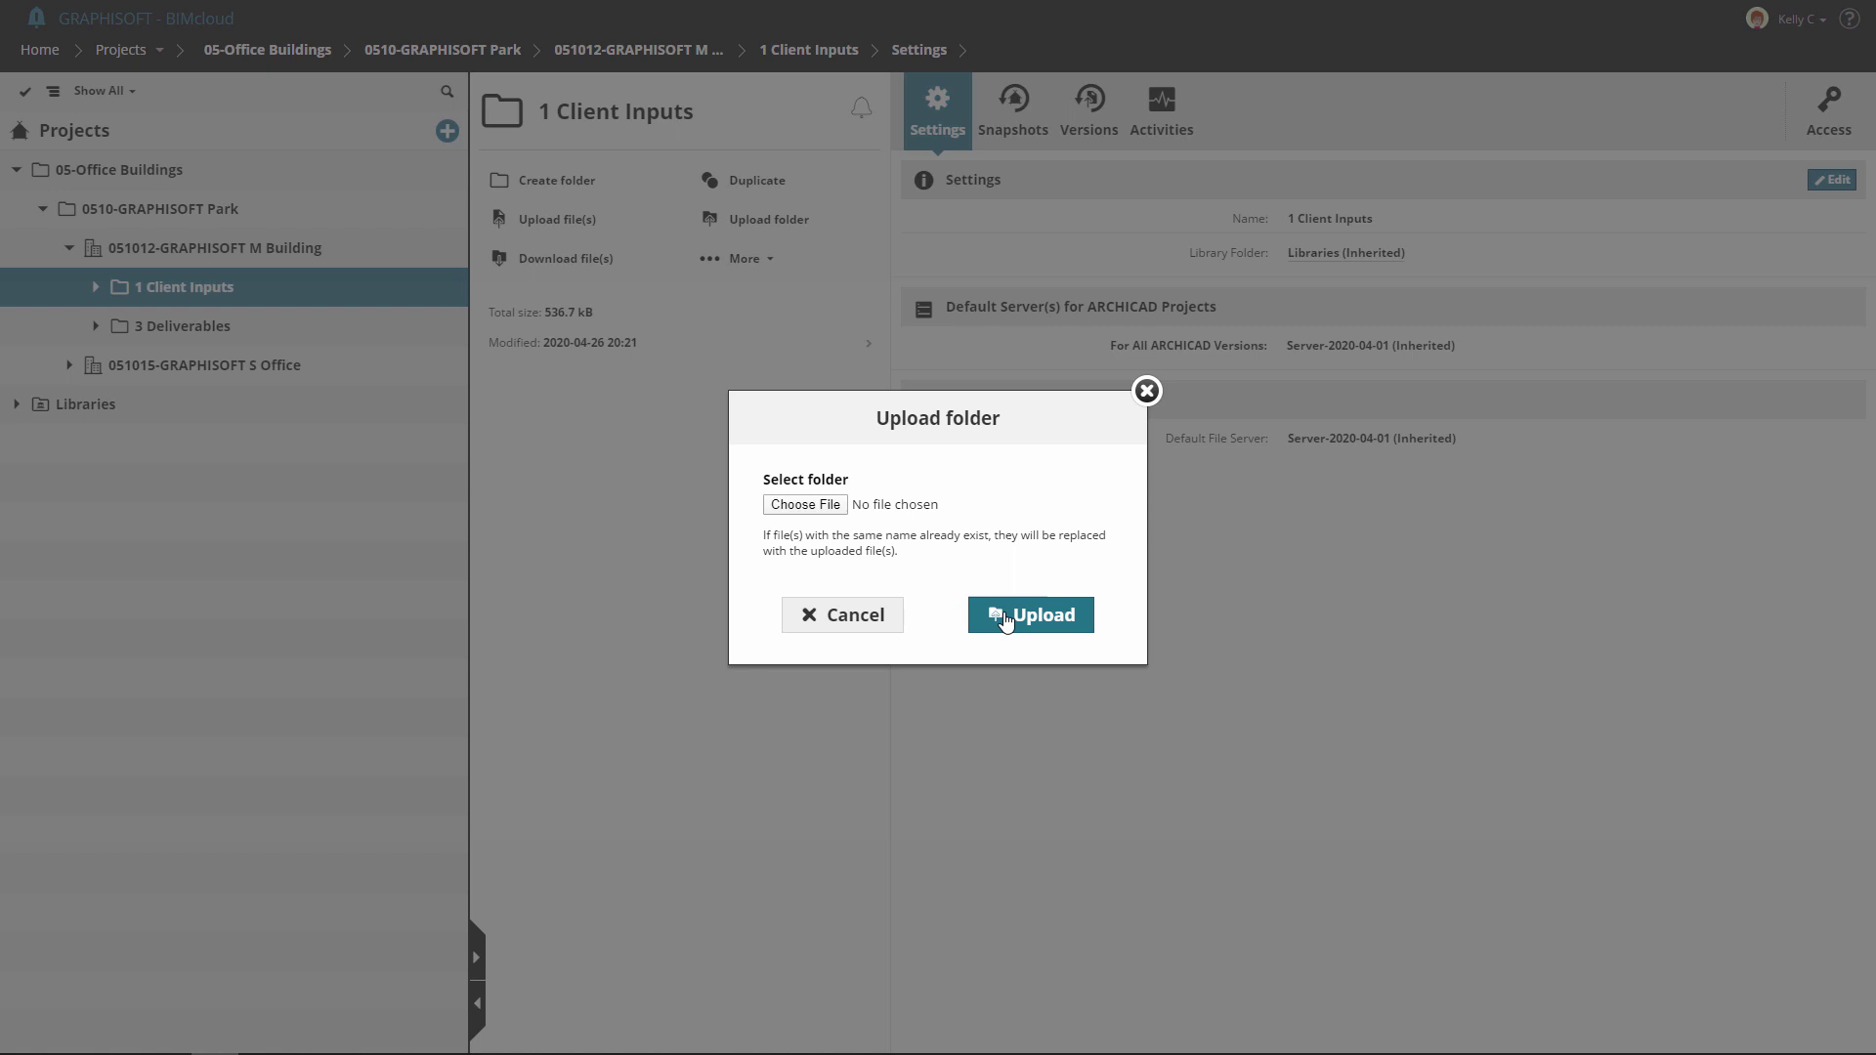
pyautogui.click(850, 617)
pyautogui.click(339, 346)
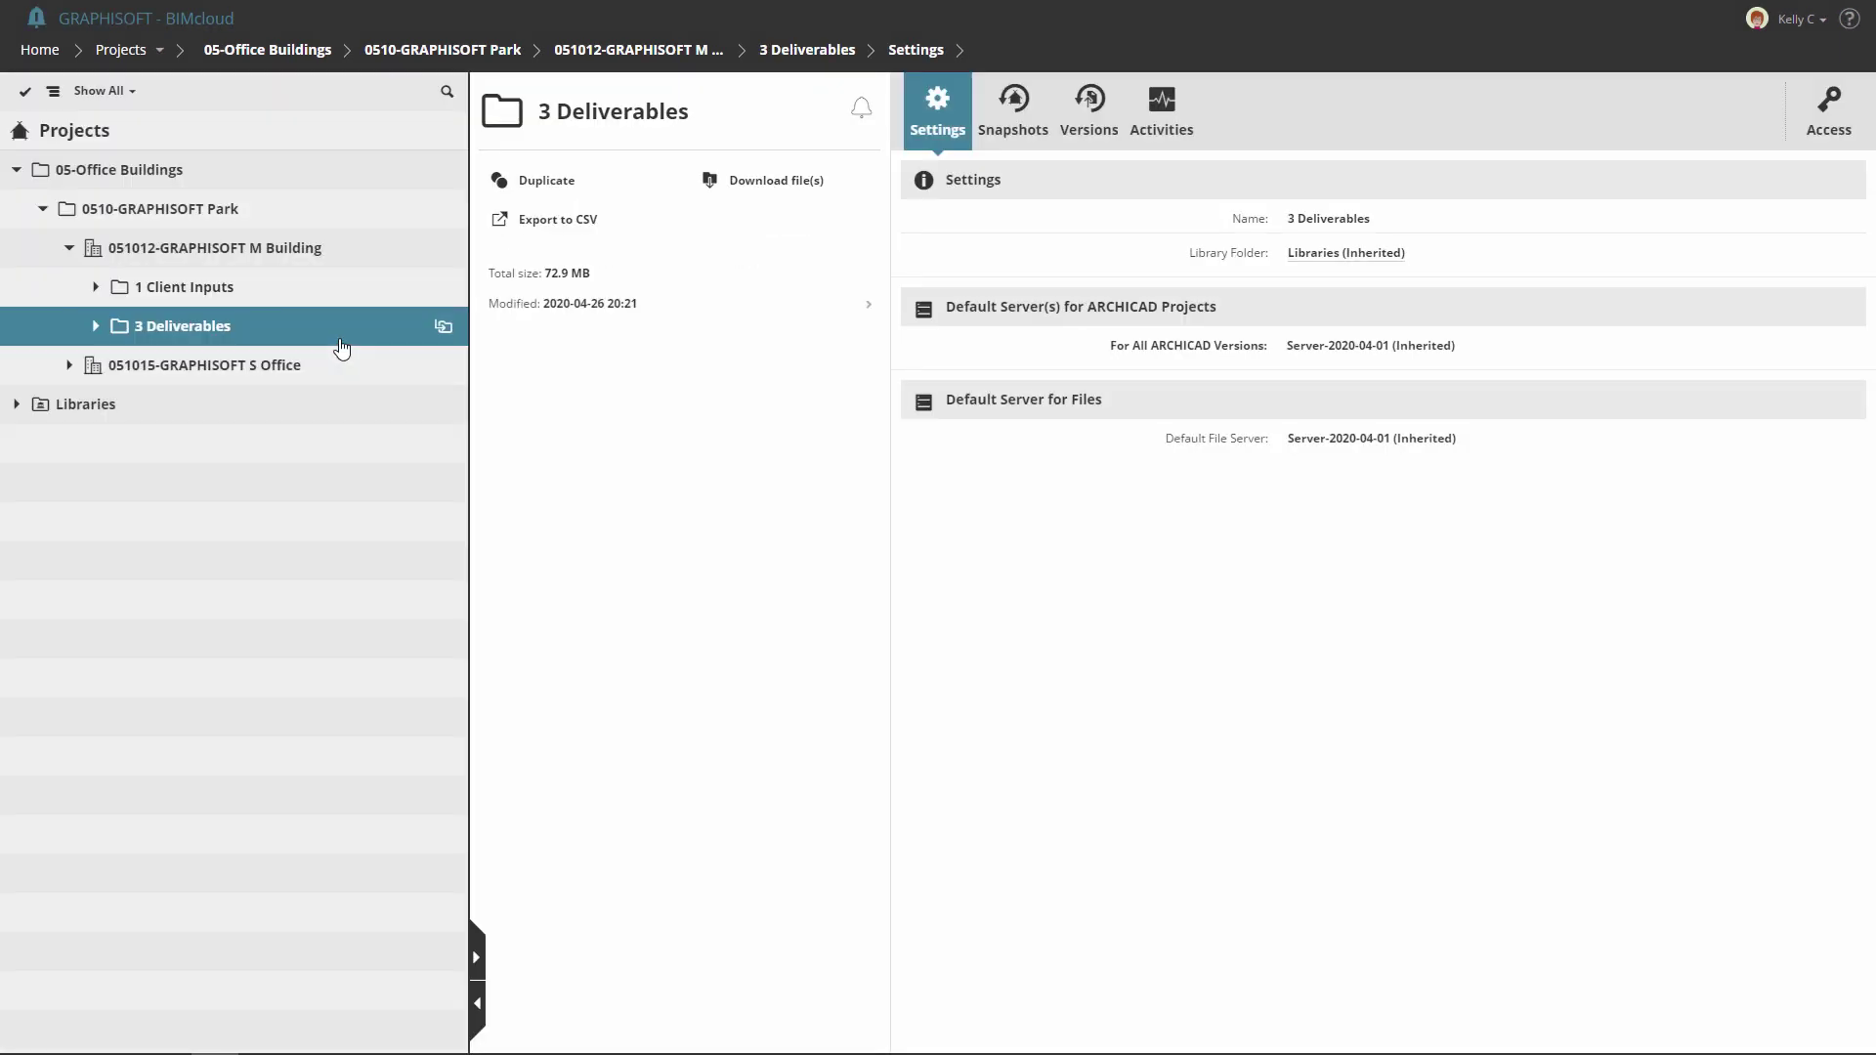
pyautogui.click(732, 191)
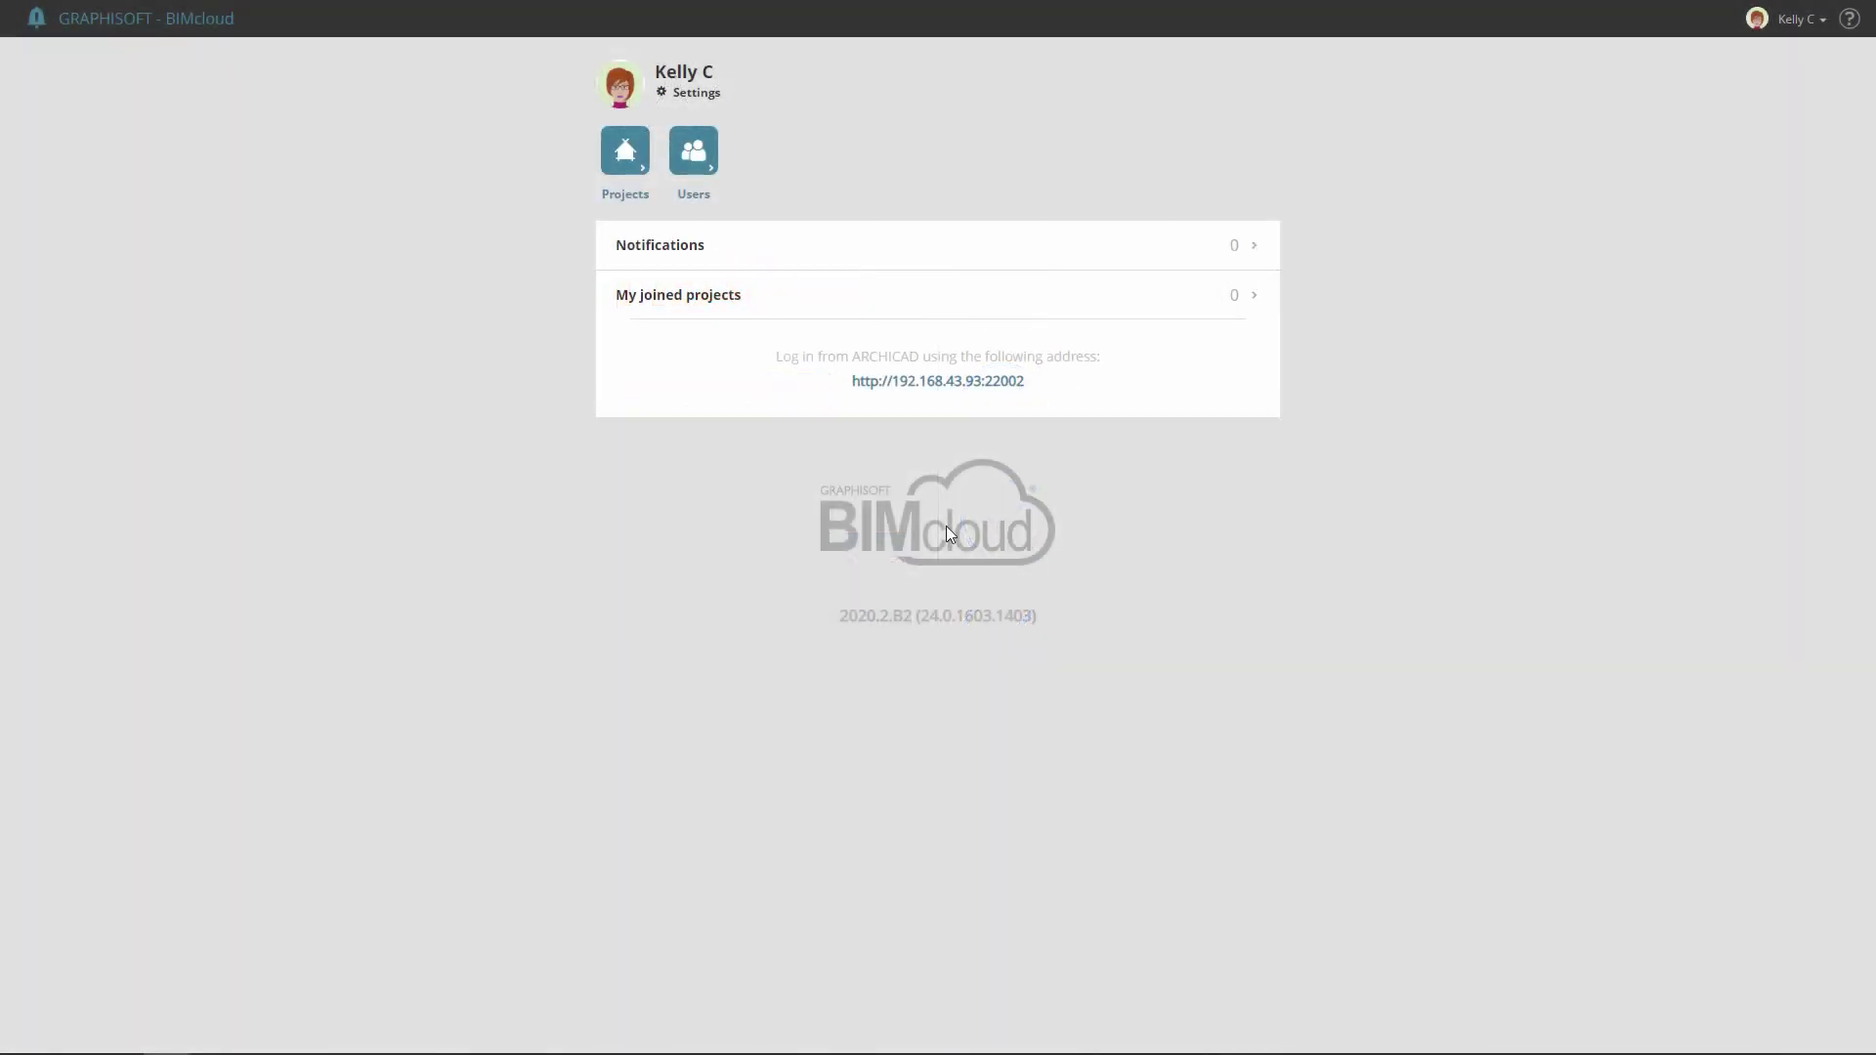
# Browse from the dashboard to 2 Project Data > 24 Structural Engineer > 241 from STR and list its actions.
pyautogui.click(626, 167)
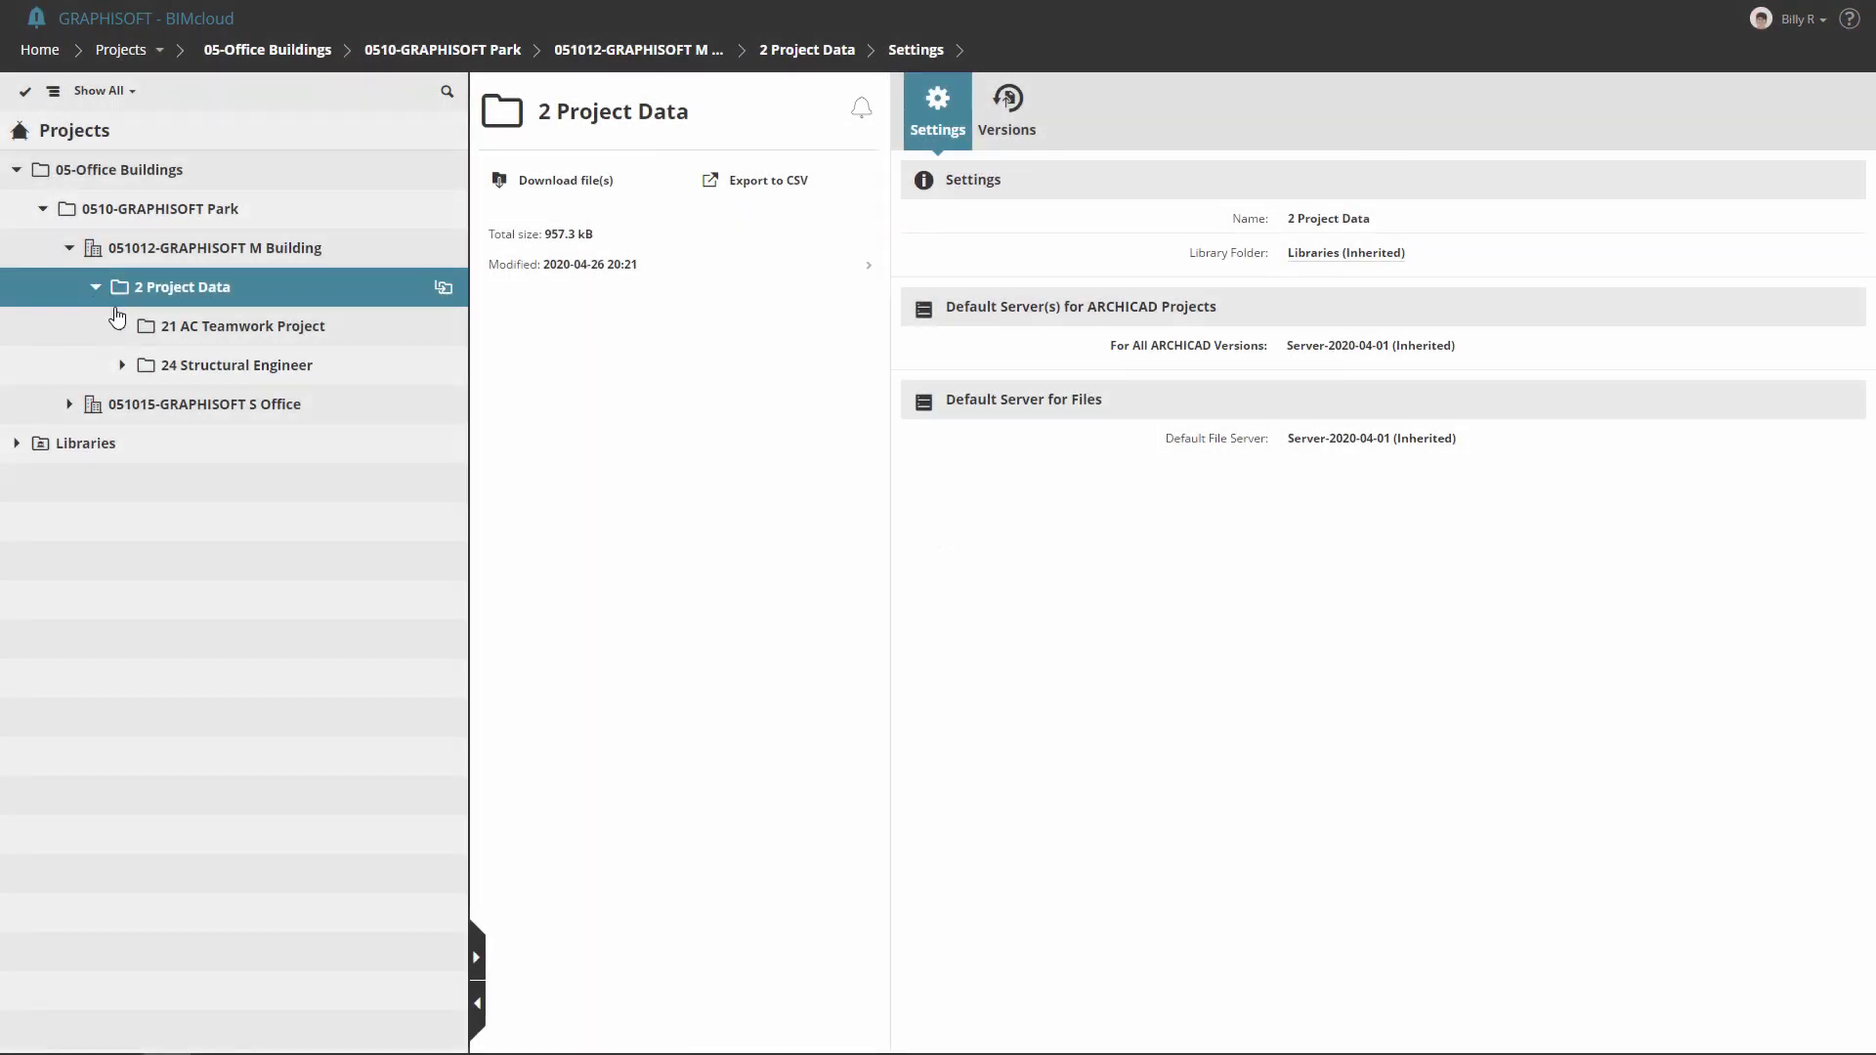
pyautogui.click(118, 322)
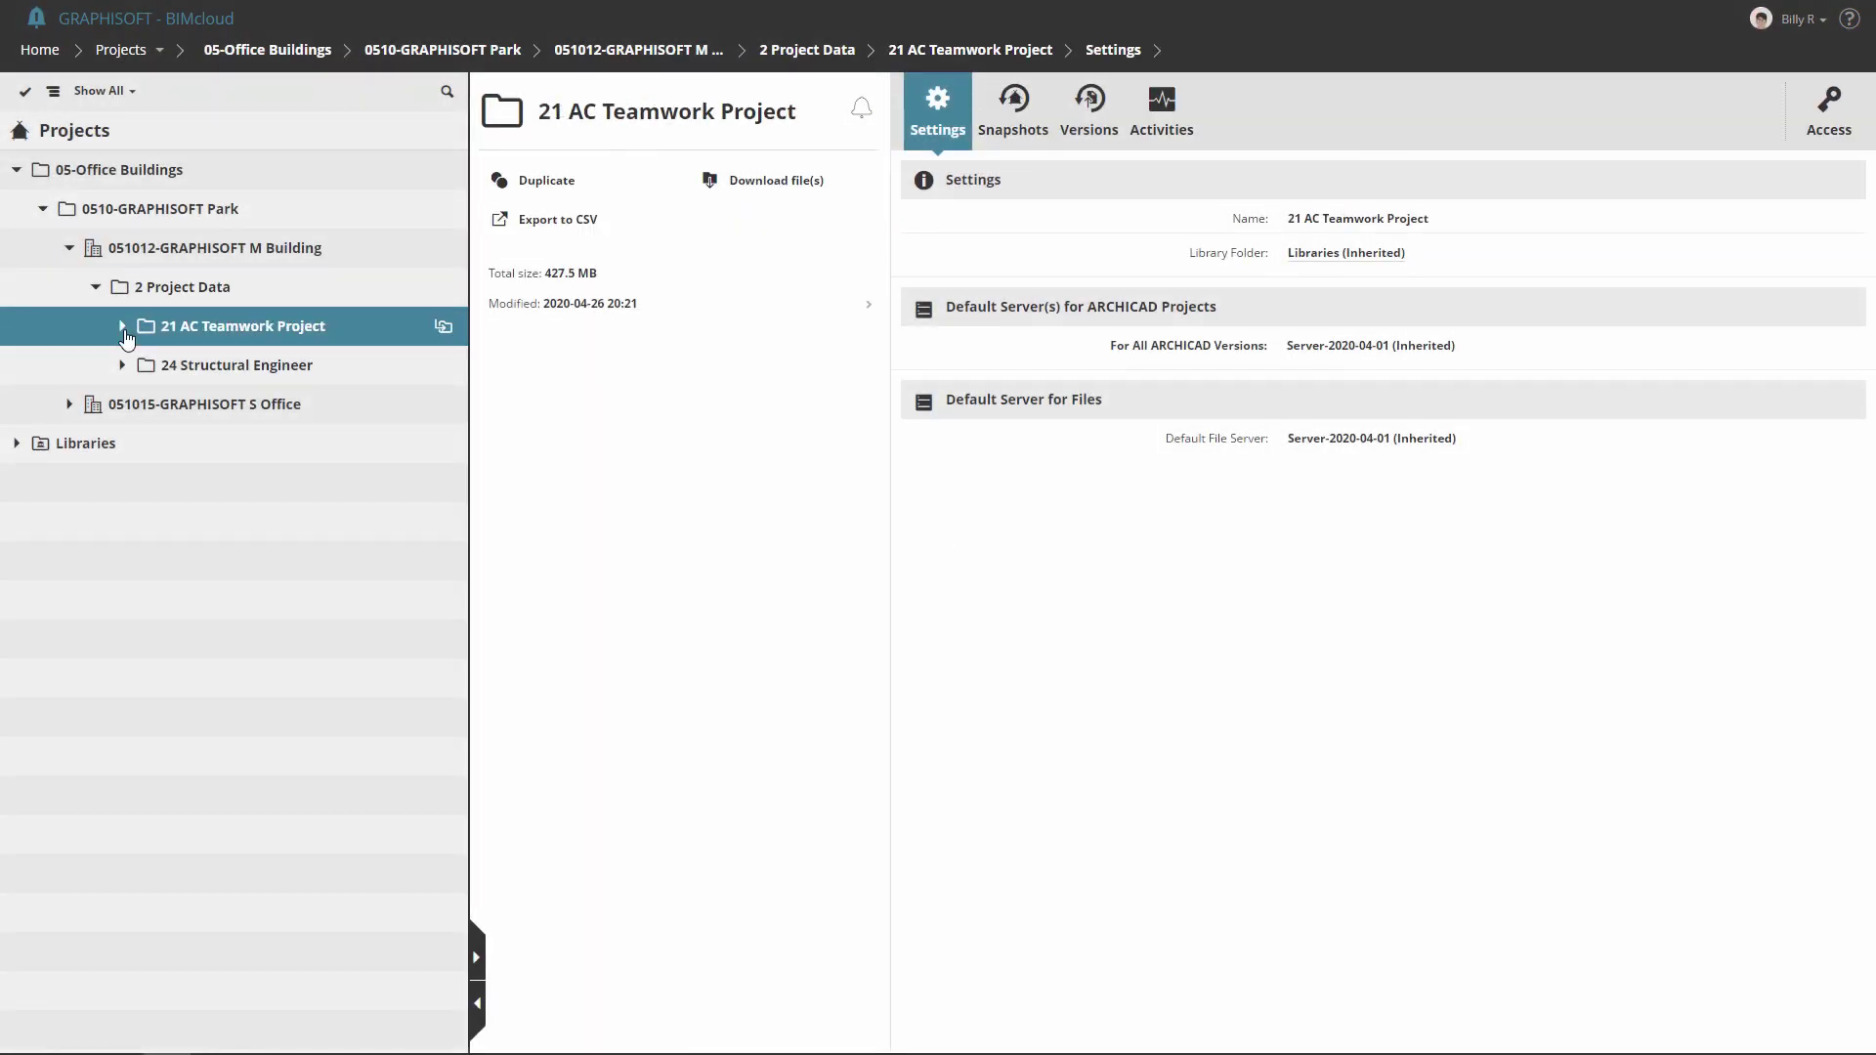
pyautogui.click(217, 367)
pyautogui.click(127, 405)
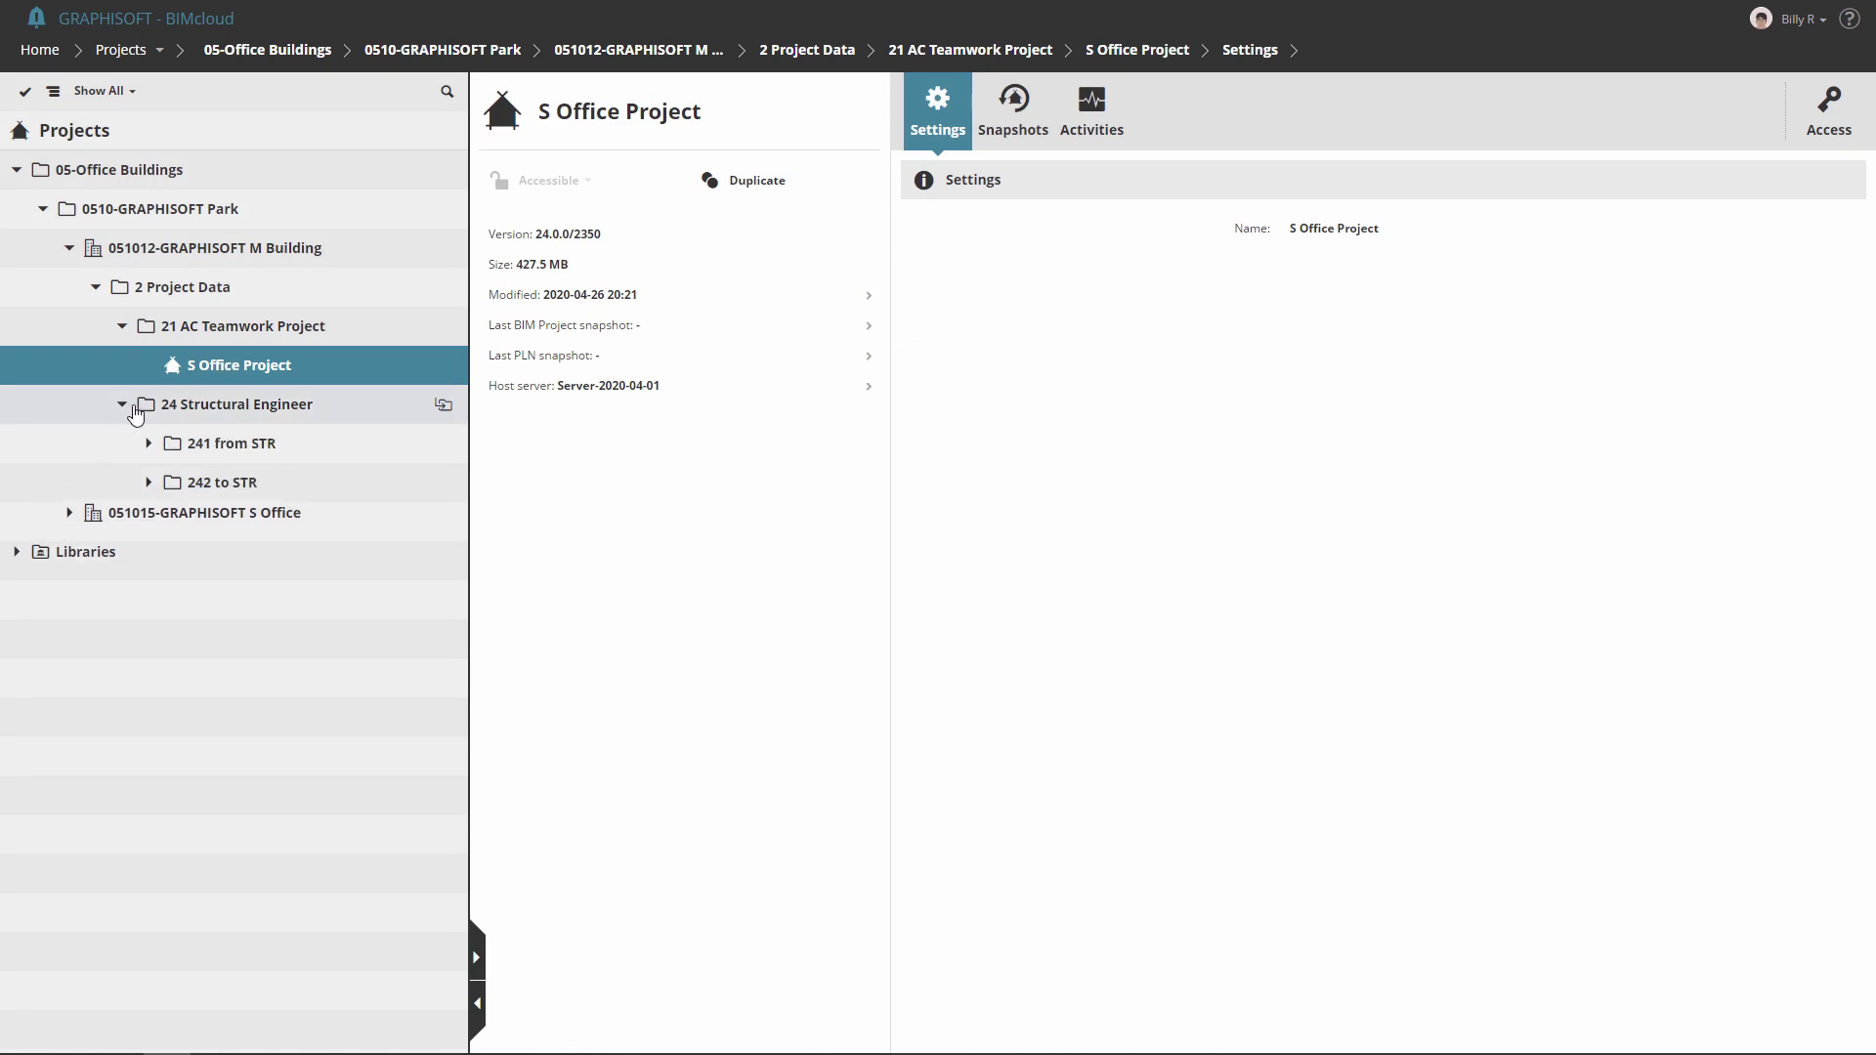
pyautogui.click(181, 451)
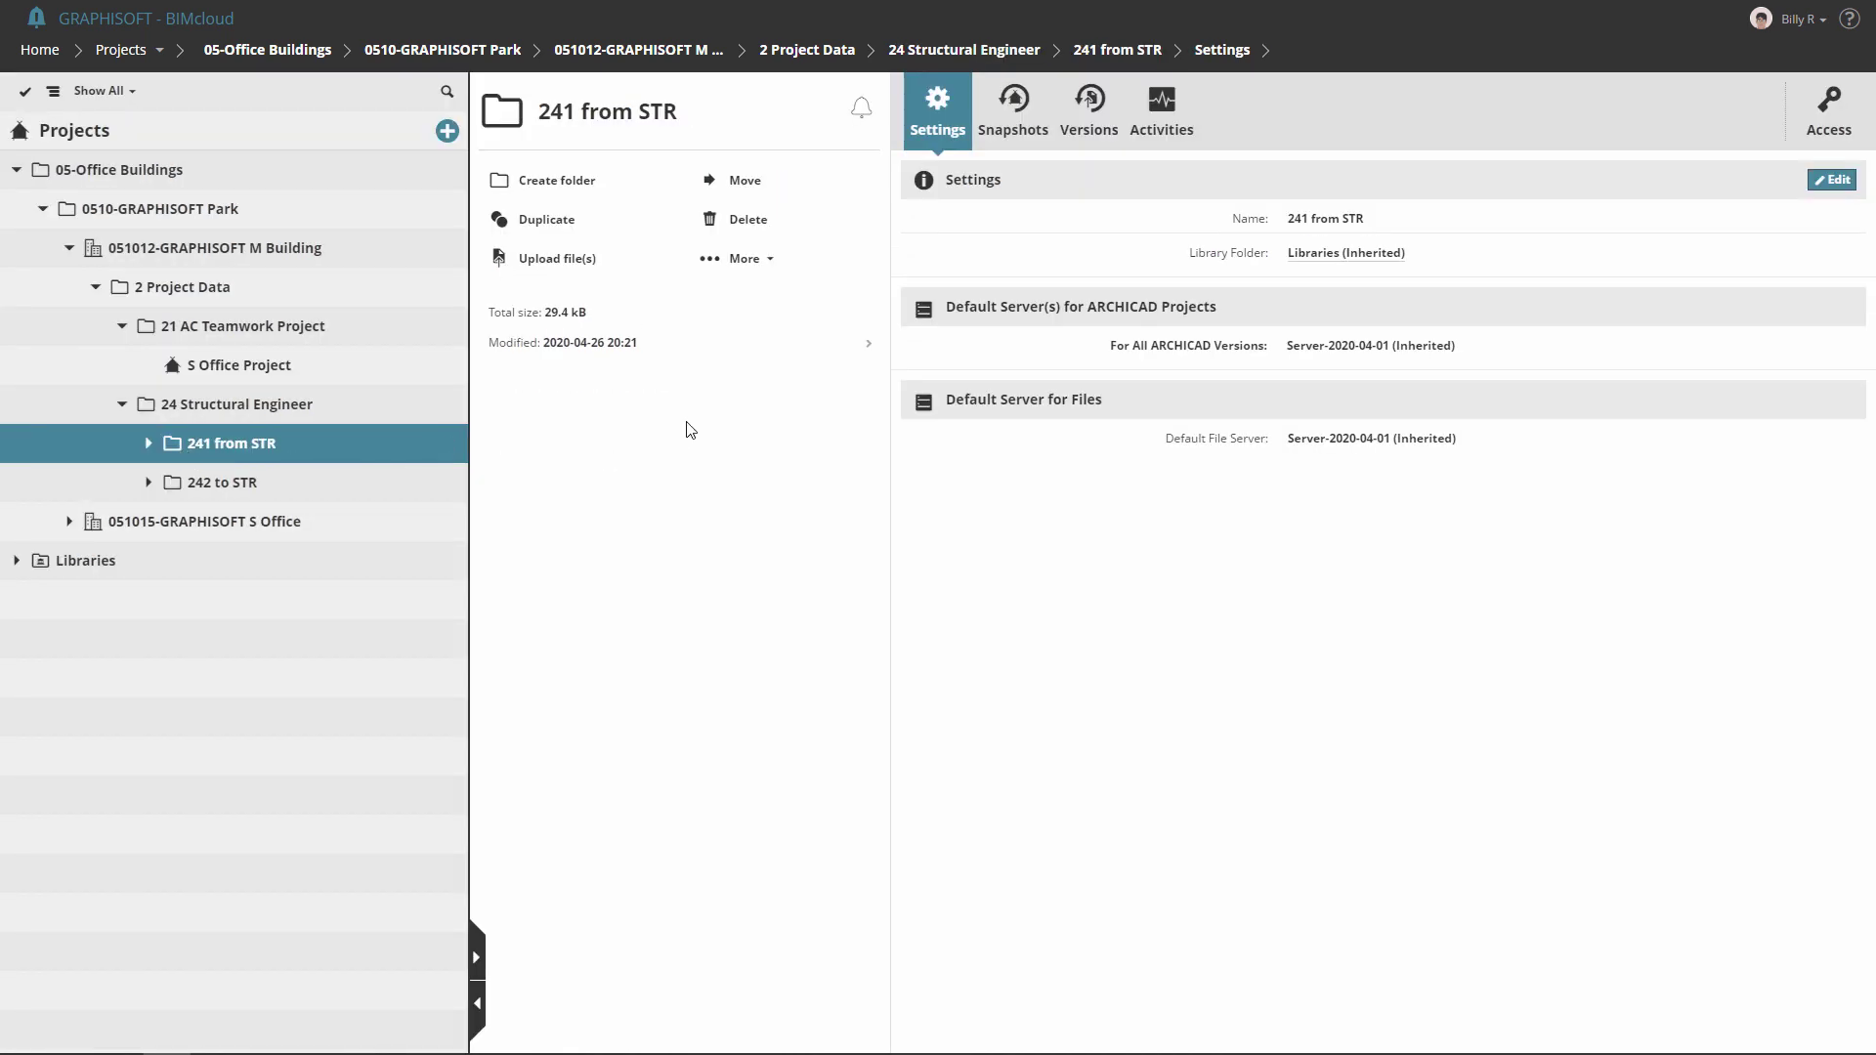
pyautogui.click(751, 259)
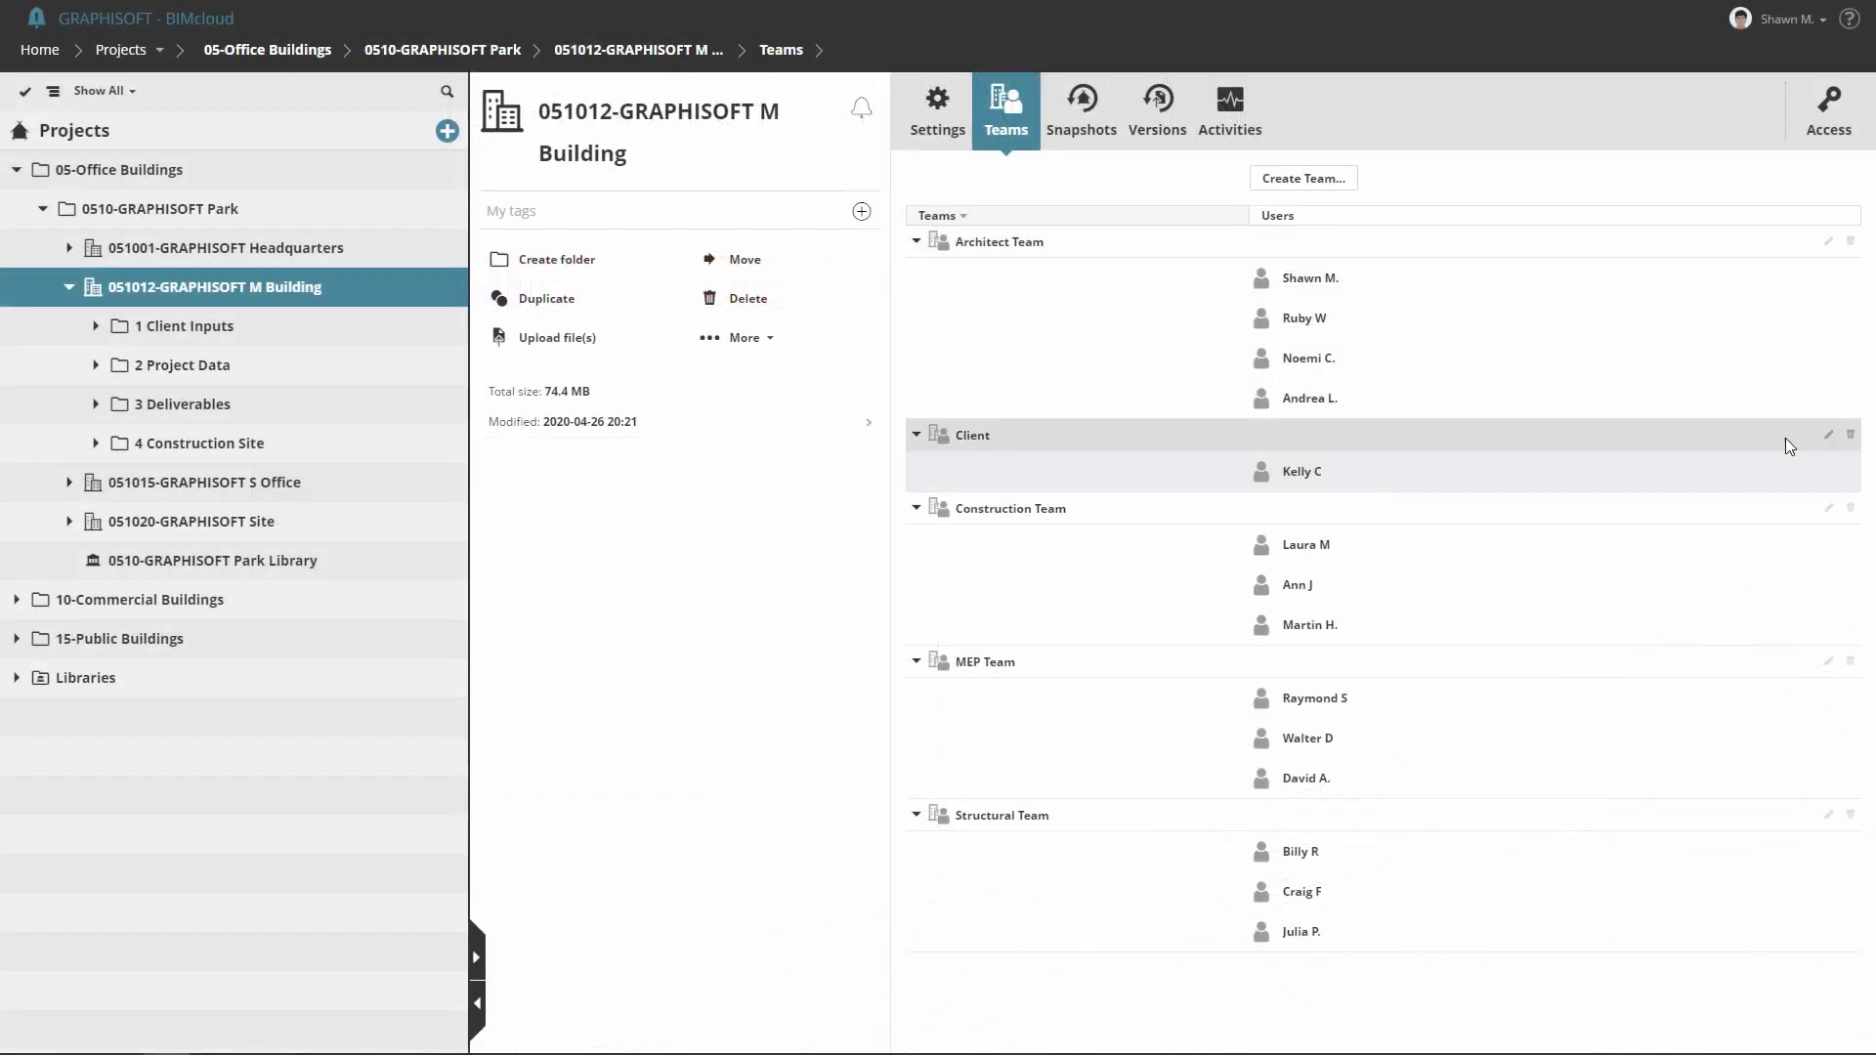
# Add two more users to the Client team for three members, save, then show the 4 Construction Site folder's settings.
pyautogui.click(1828, 434)
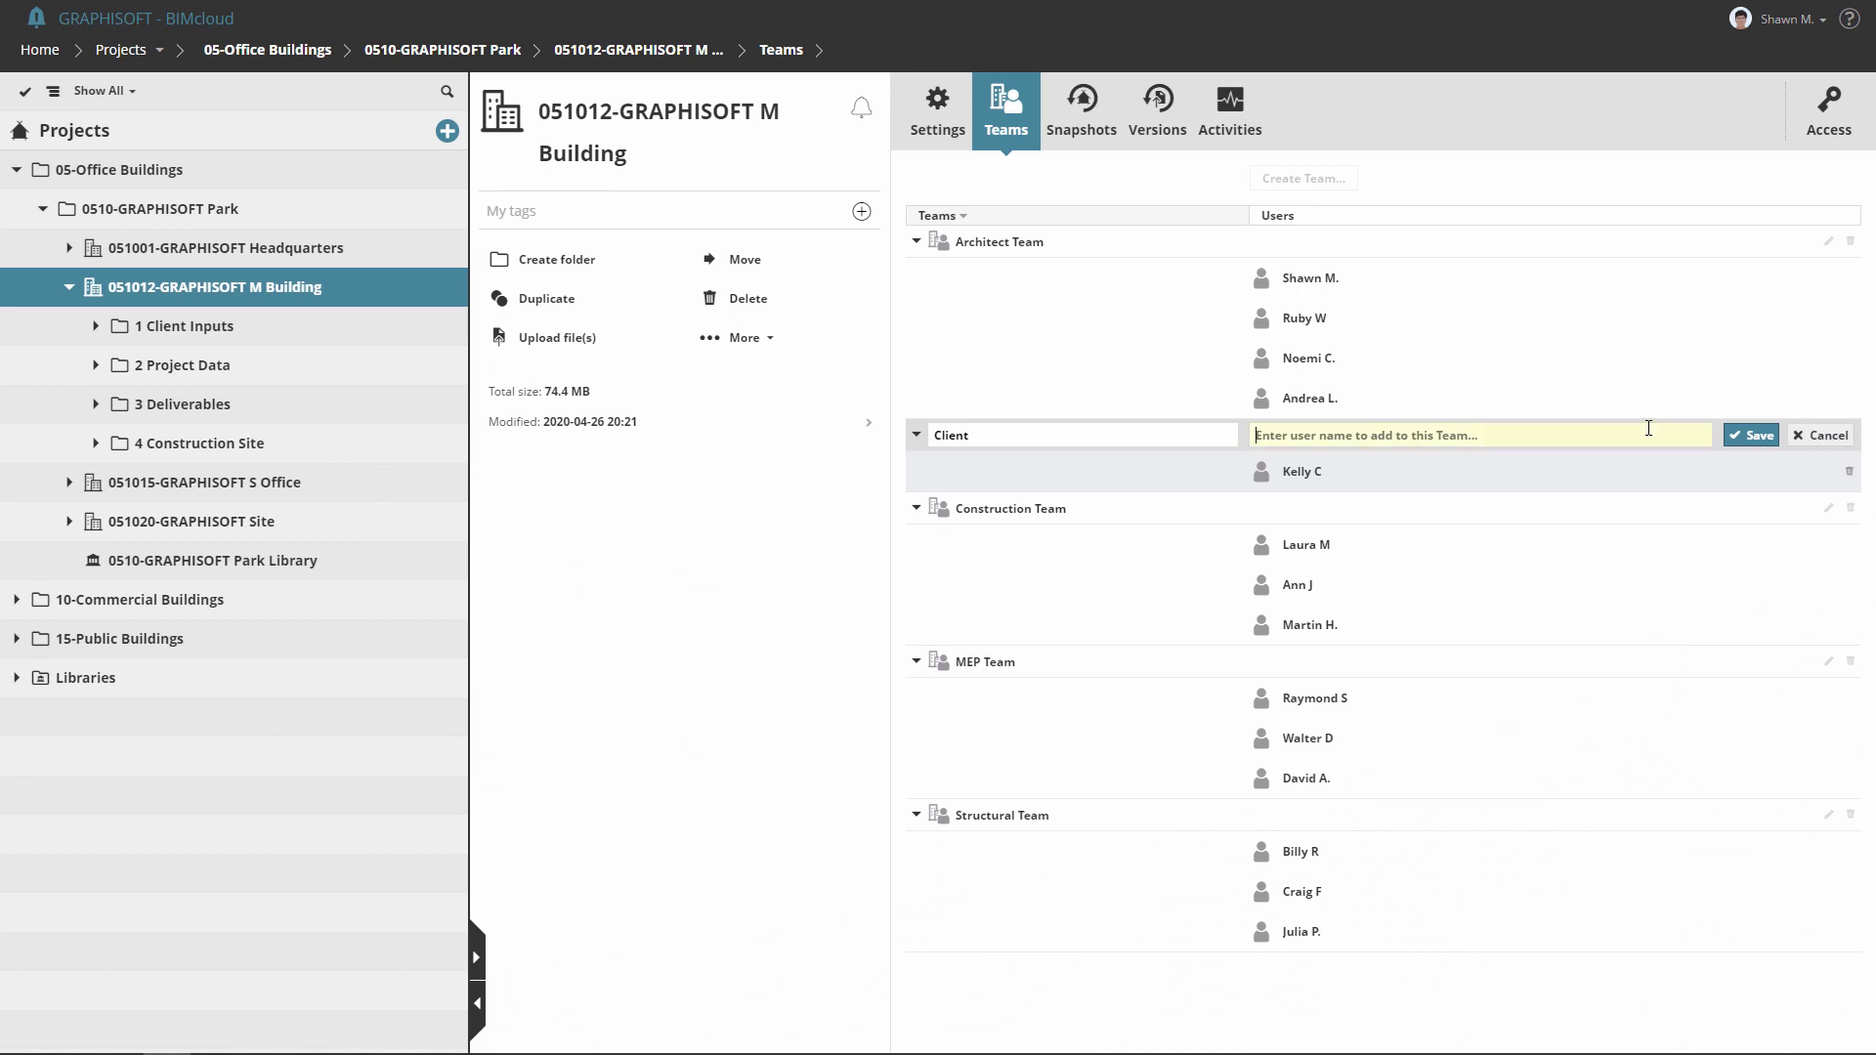
pyautogui.write('da')
pyautogui.click(1510, 469)
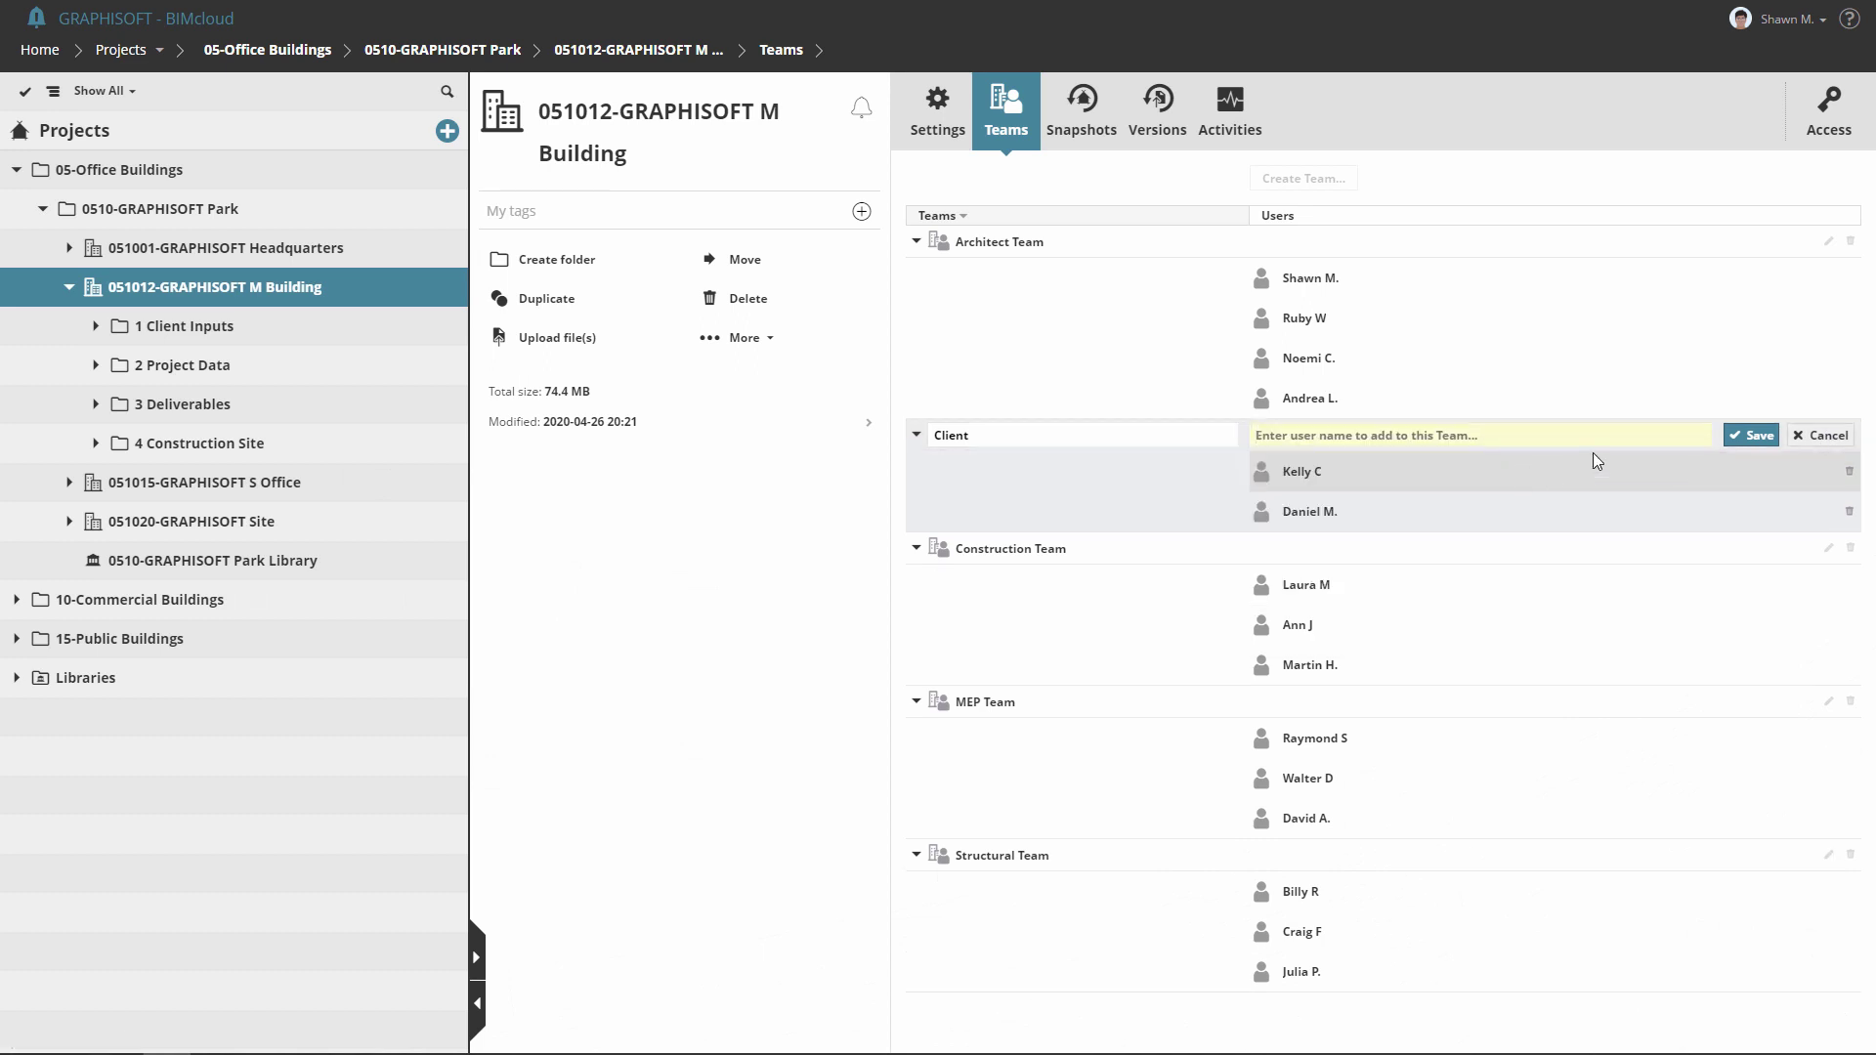
pyautogui.write('b')
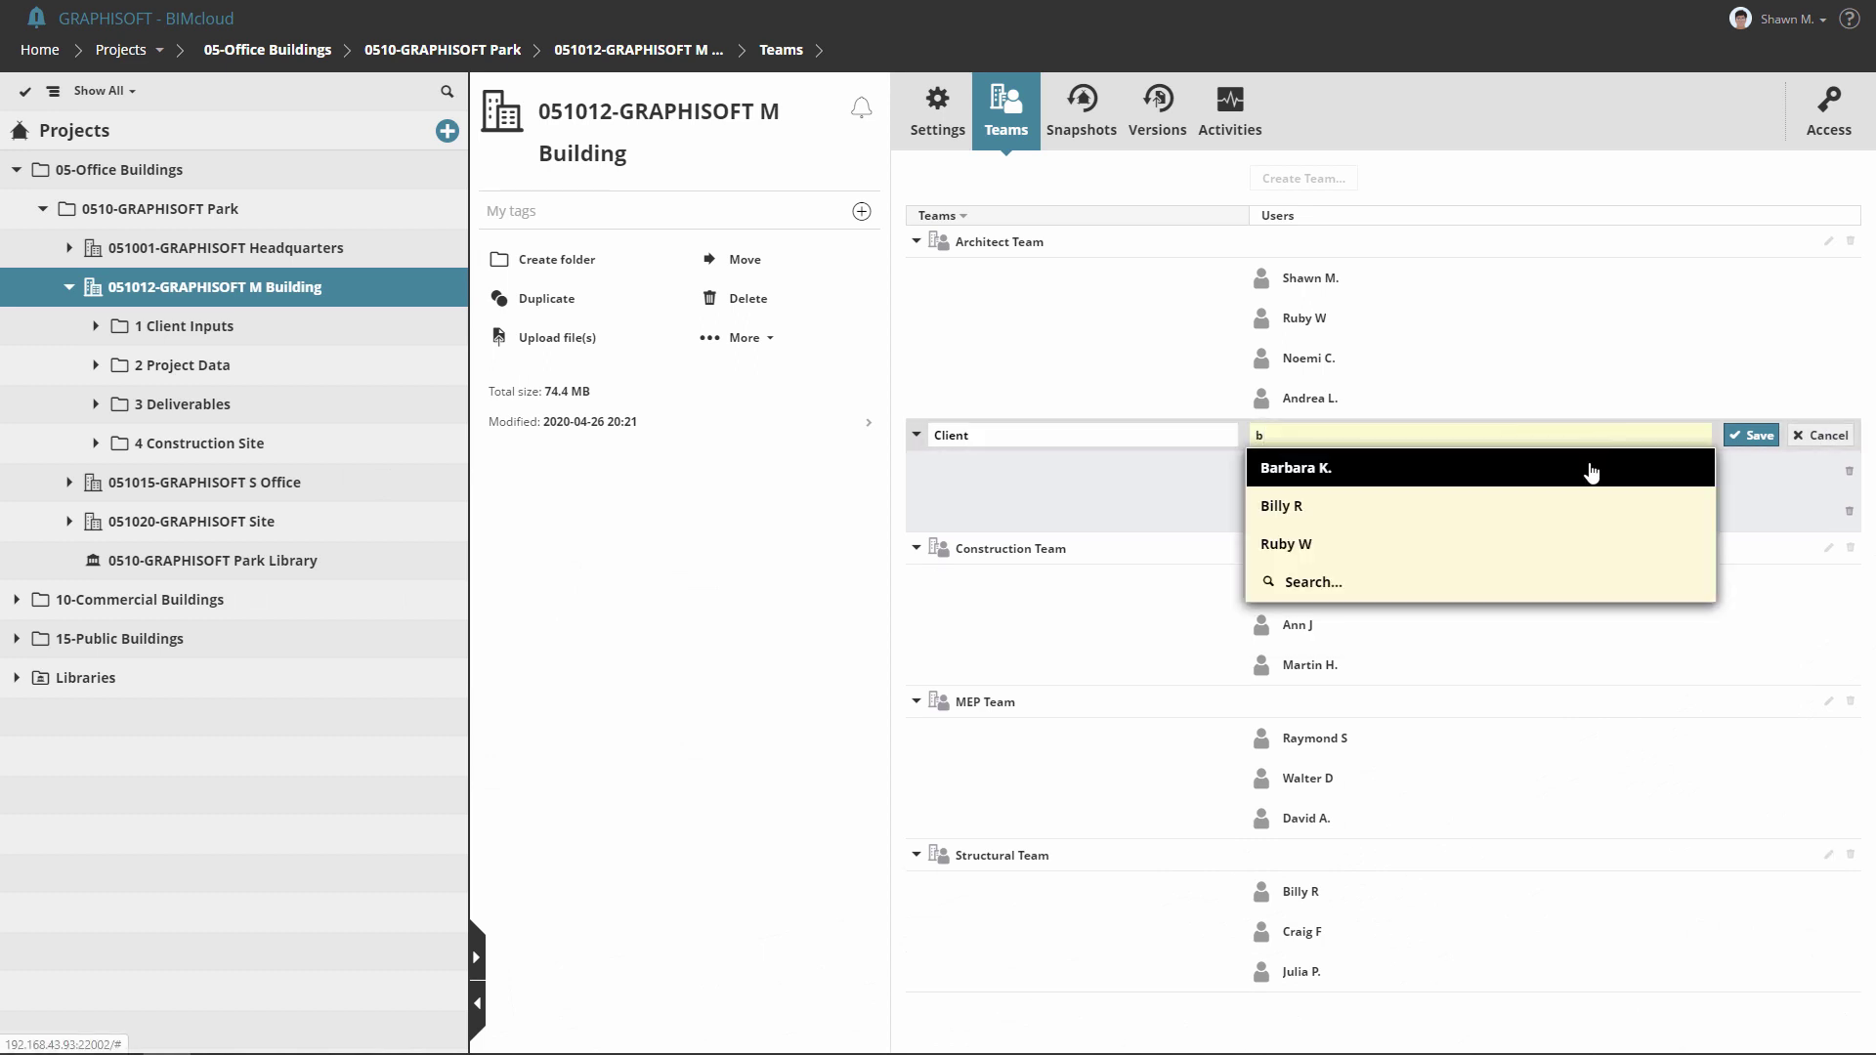
pyautogui.click(1590, 469)
pyautogui.click(1751, 435)
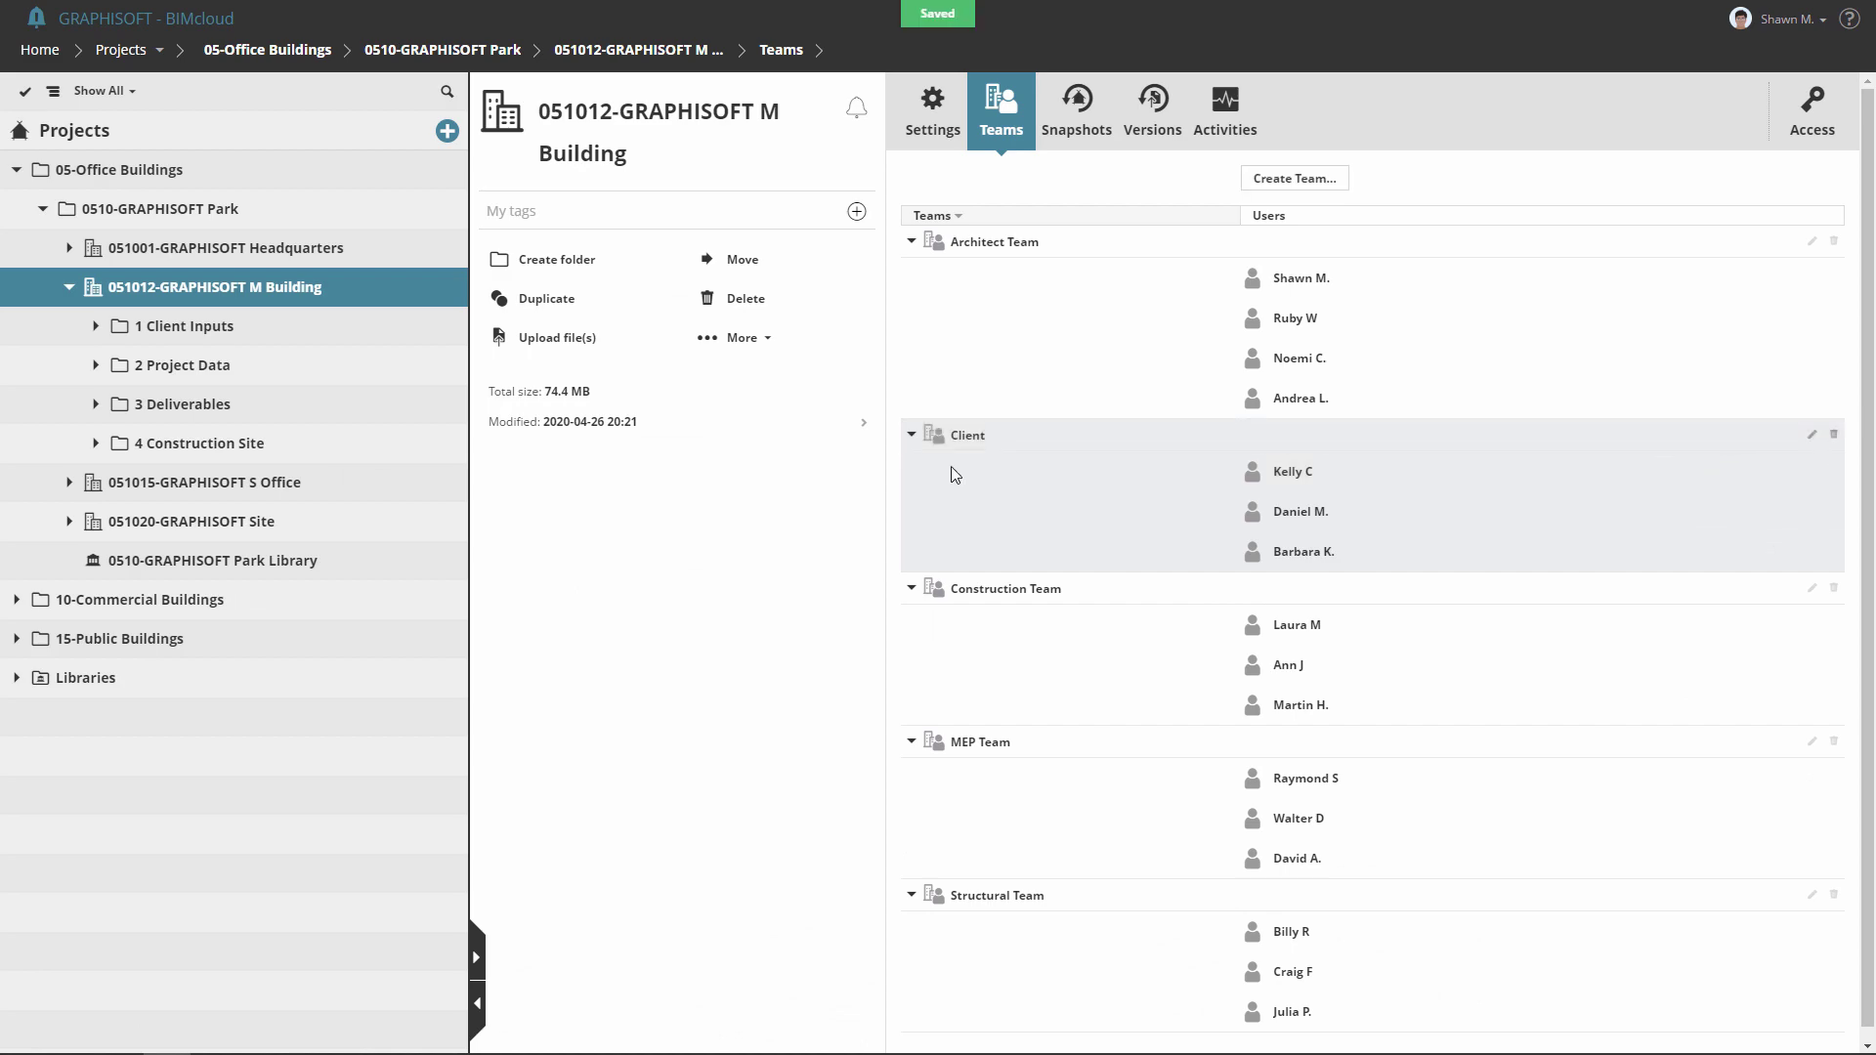
pyautogui.click(159, 446)
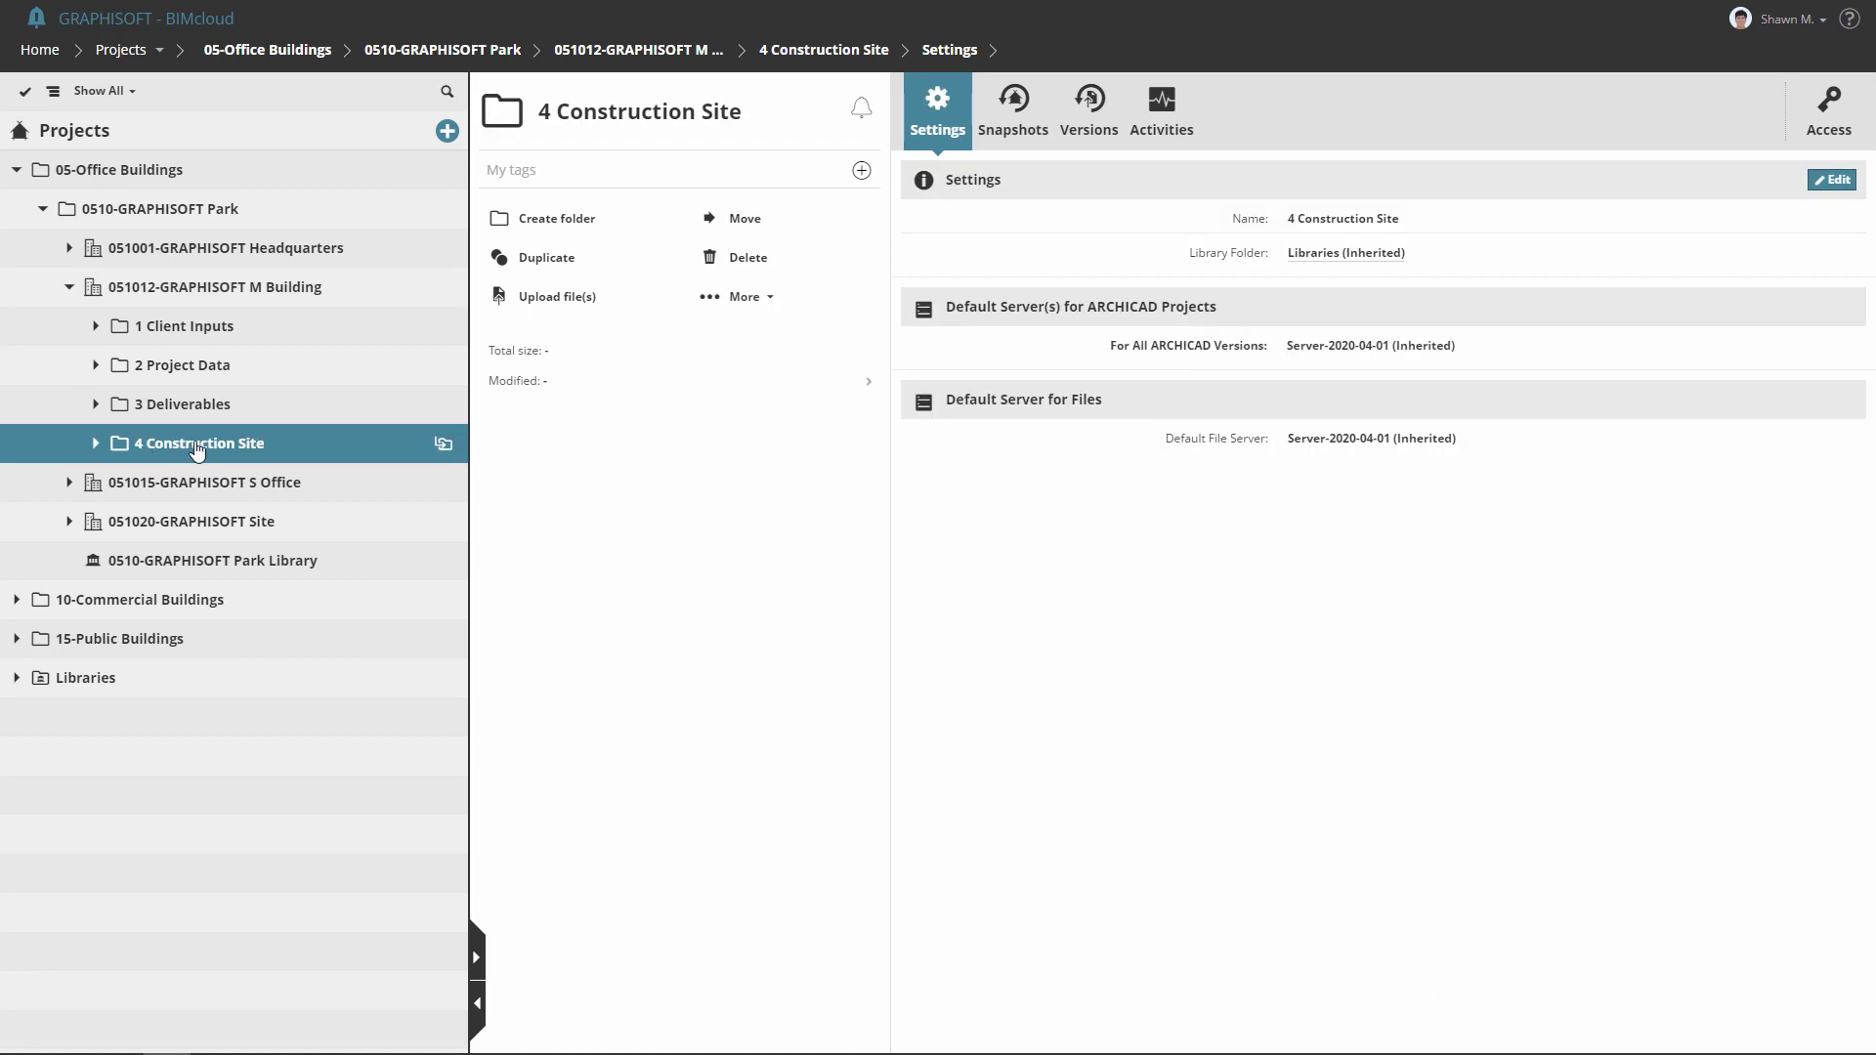